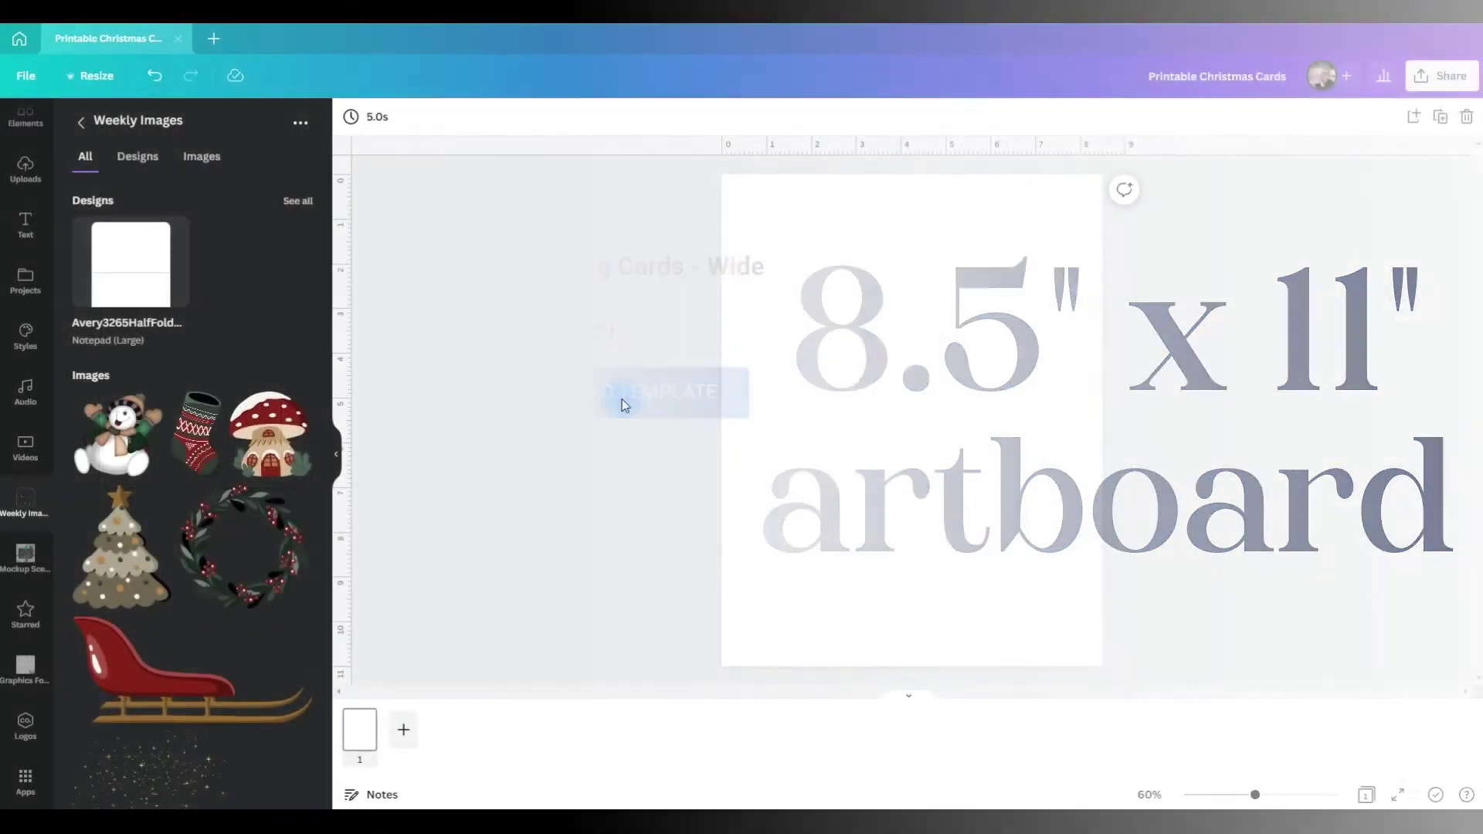
# Apply the Avery3265HalfFold template to the page and drag a horizontal guide down to the fold
pyautogui.click(133, 277)
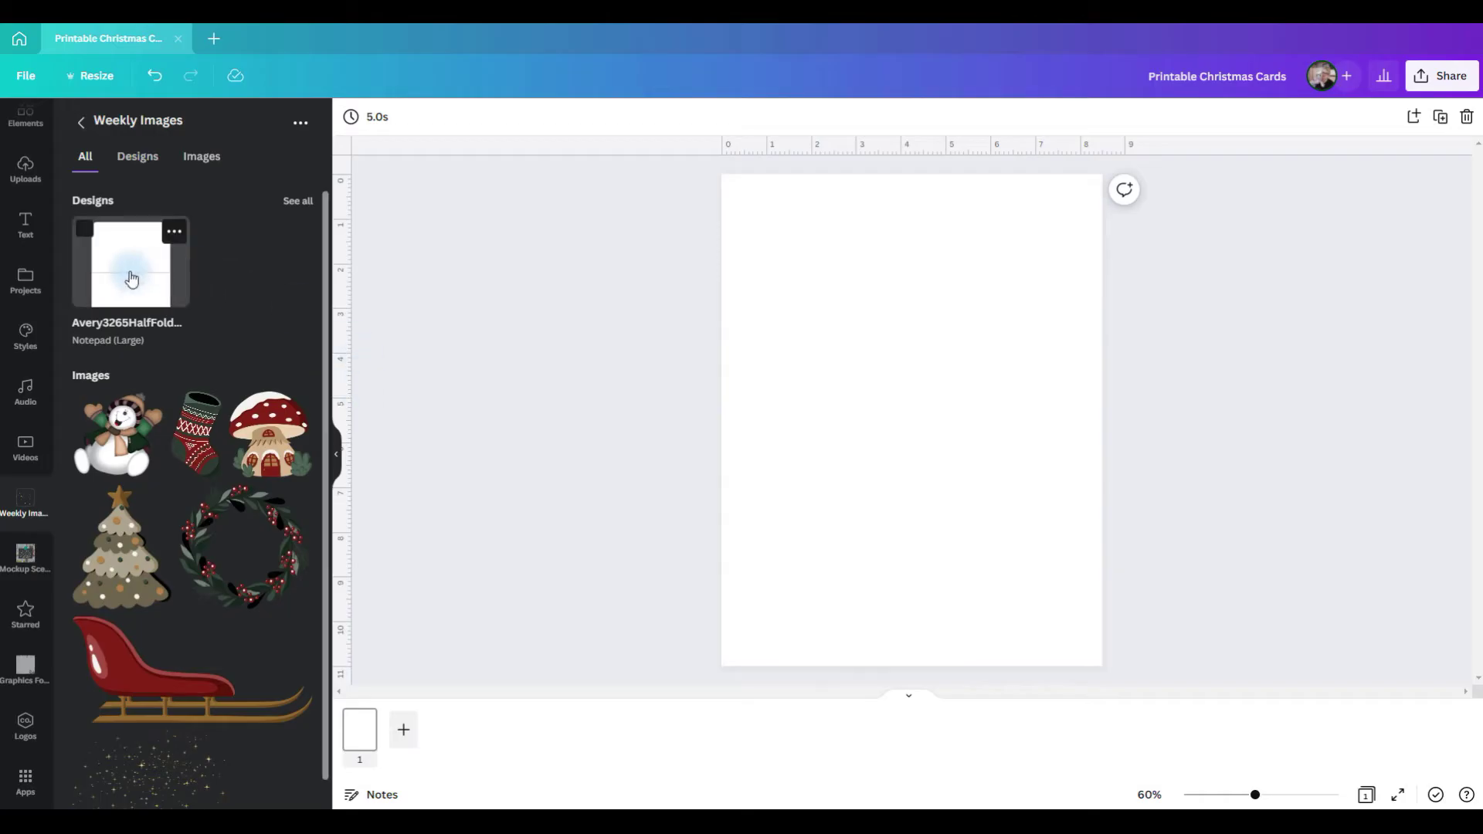
pyautogui.click(791, 321)
pyautogui.click(1113, 302)
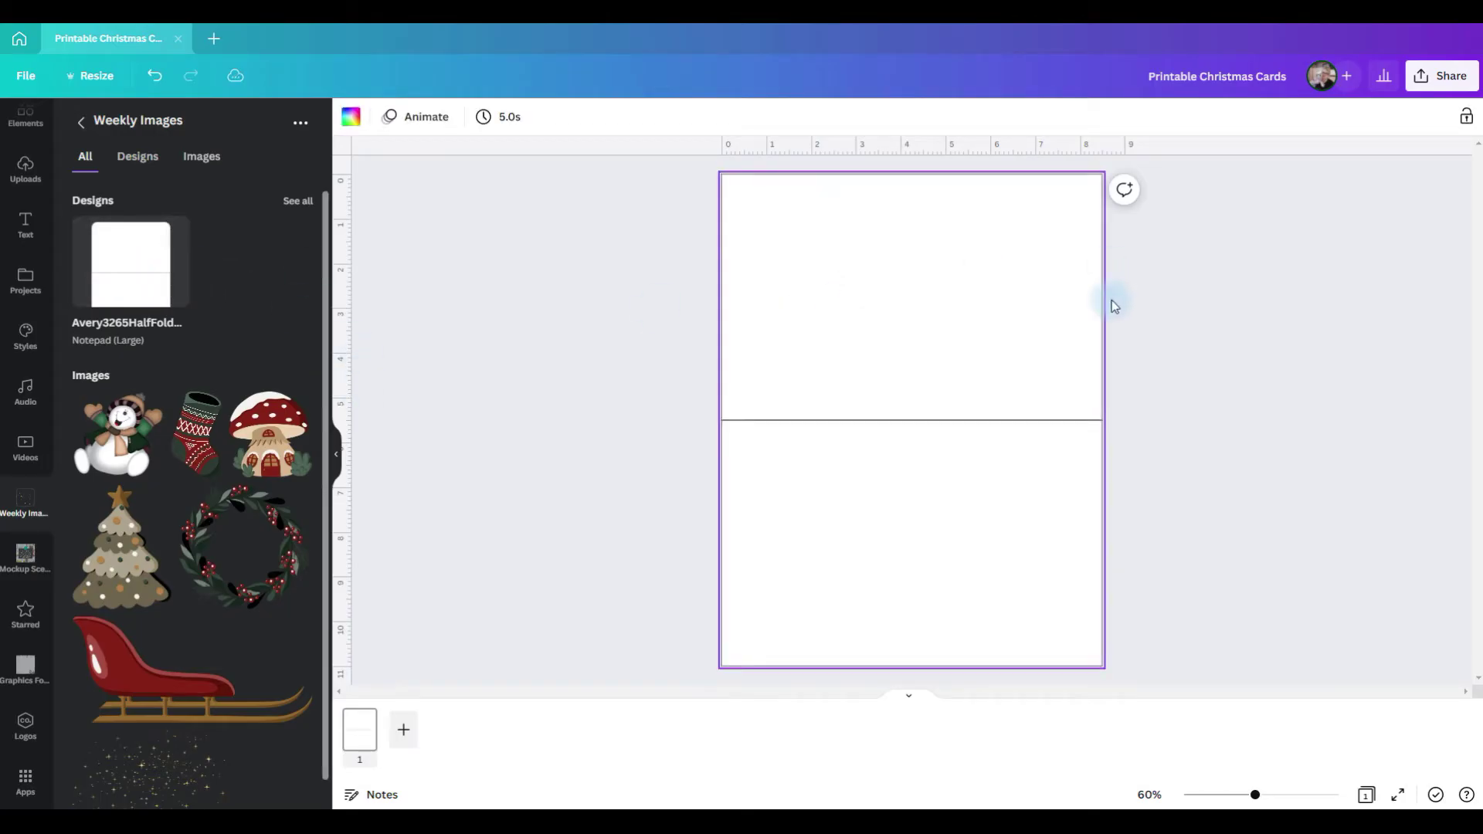
pyautogui.click(823, 152)
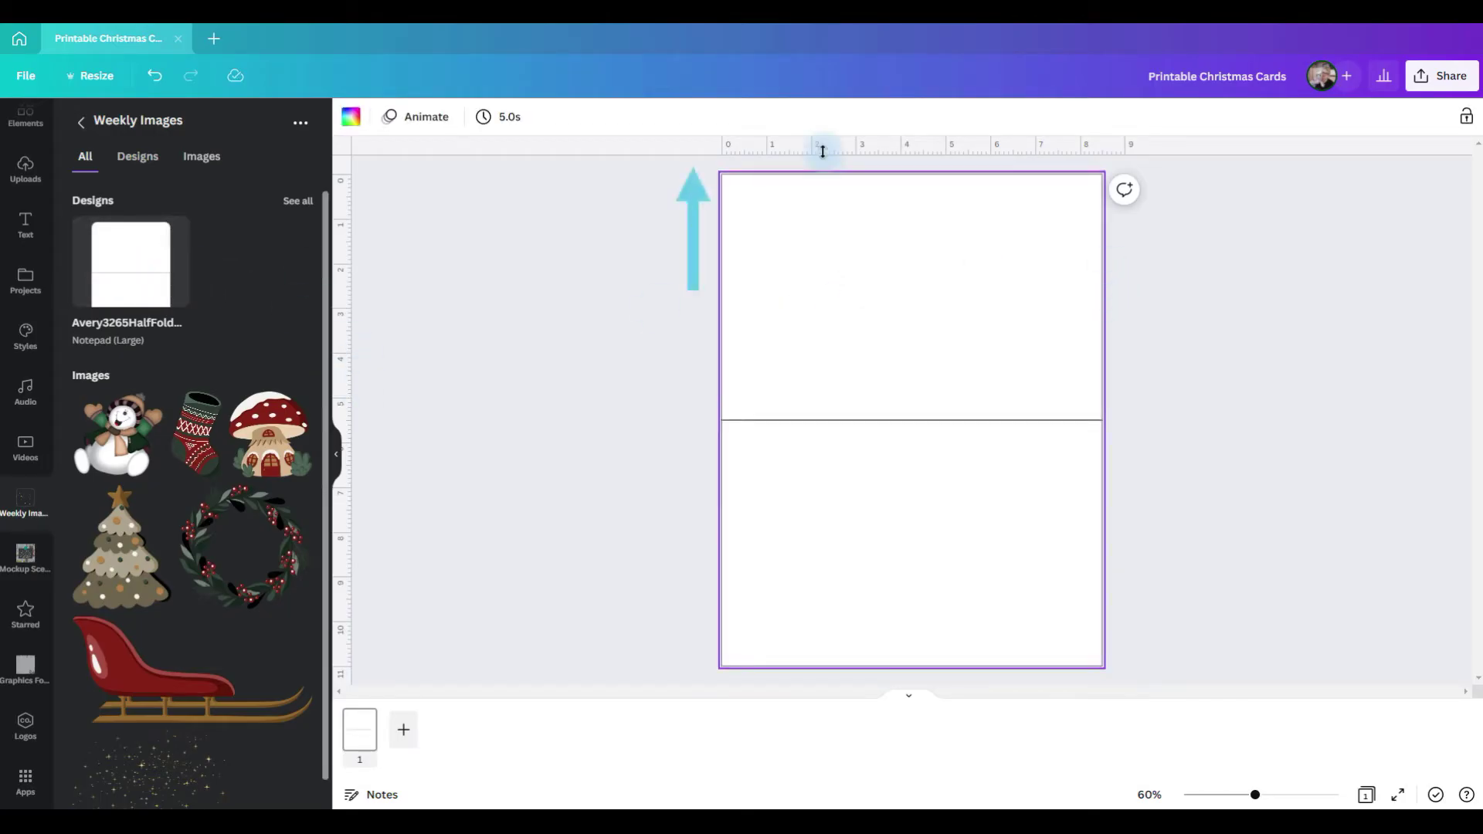
pyautogui.moveTo(823, 152); pyautogui.dragTo(836, 417)
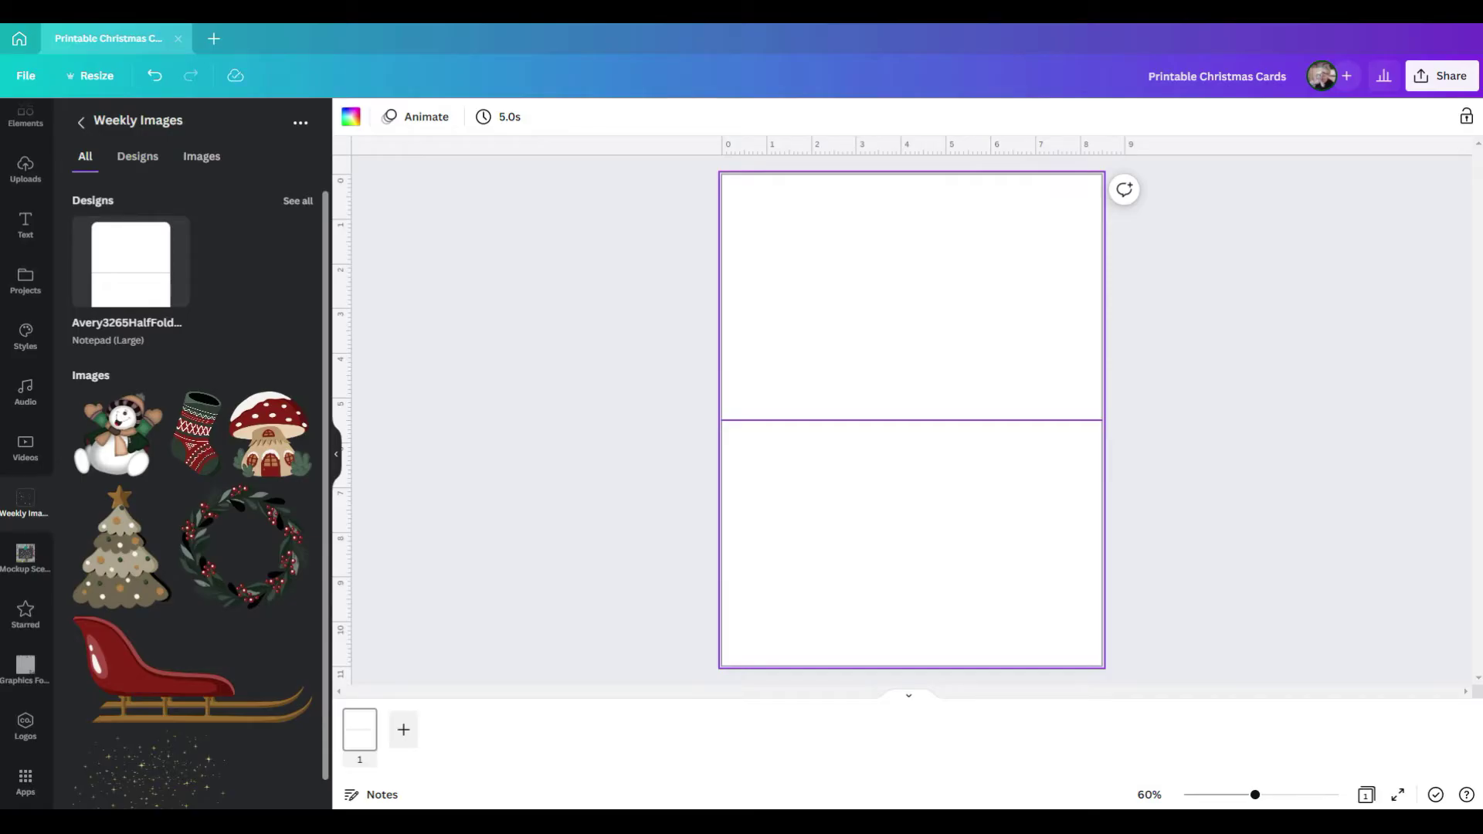
# Add the sleigh in the lower half and flip it horizontally to face right
pyautogui.click(215, 695)
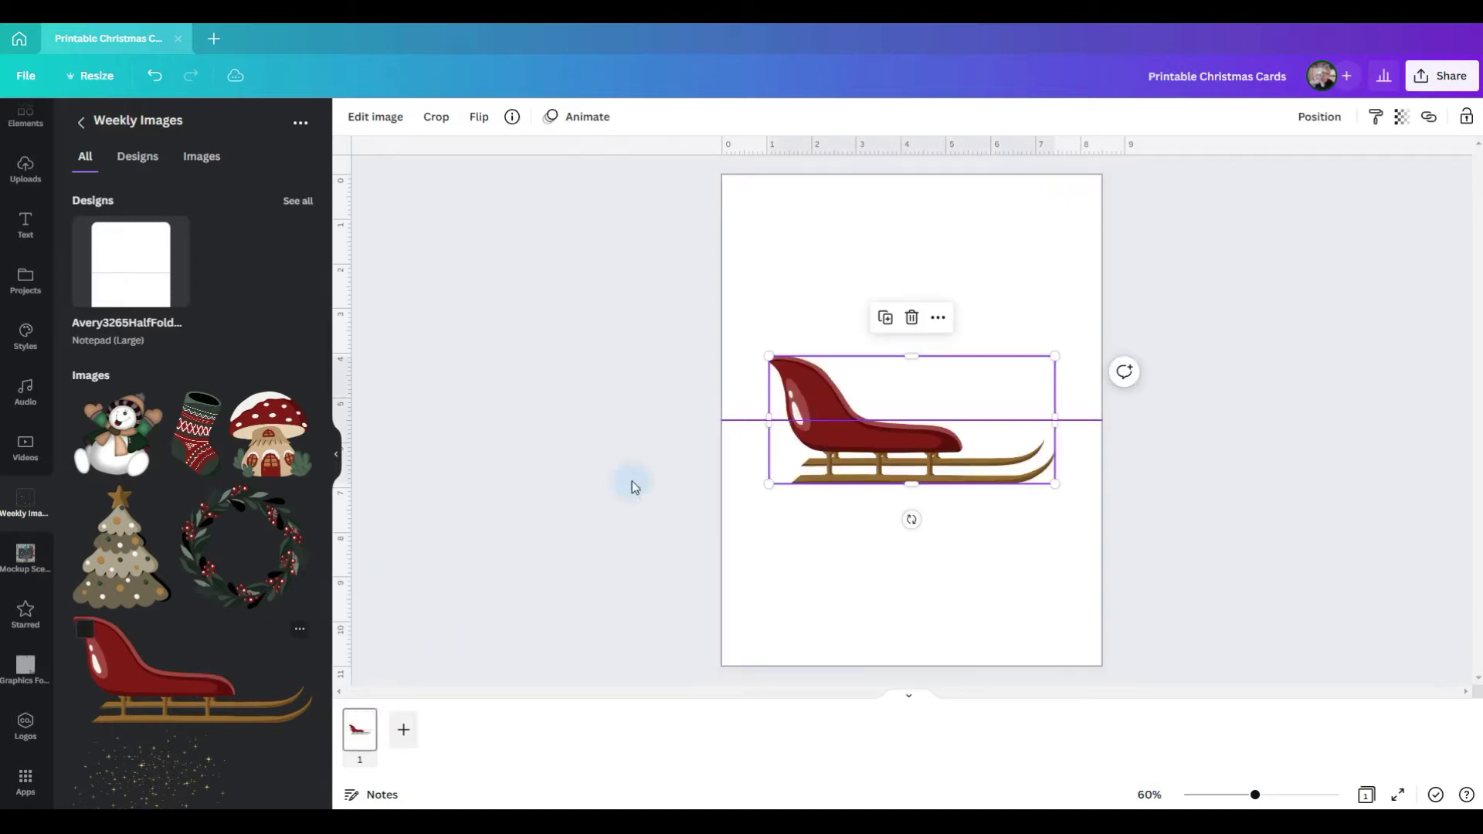
pyautogui.moveTo(854, 461); pyautogui.dragTo(864, 605)
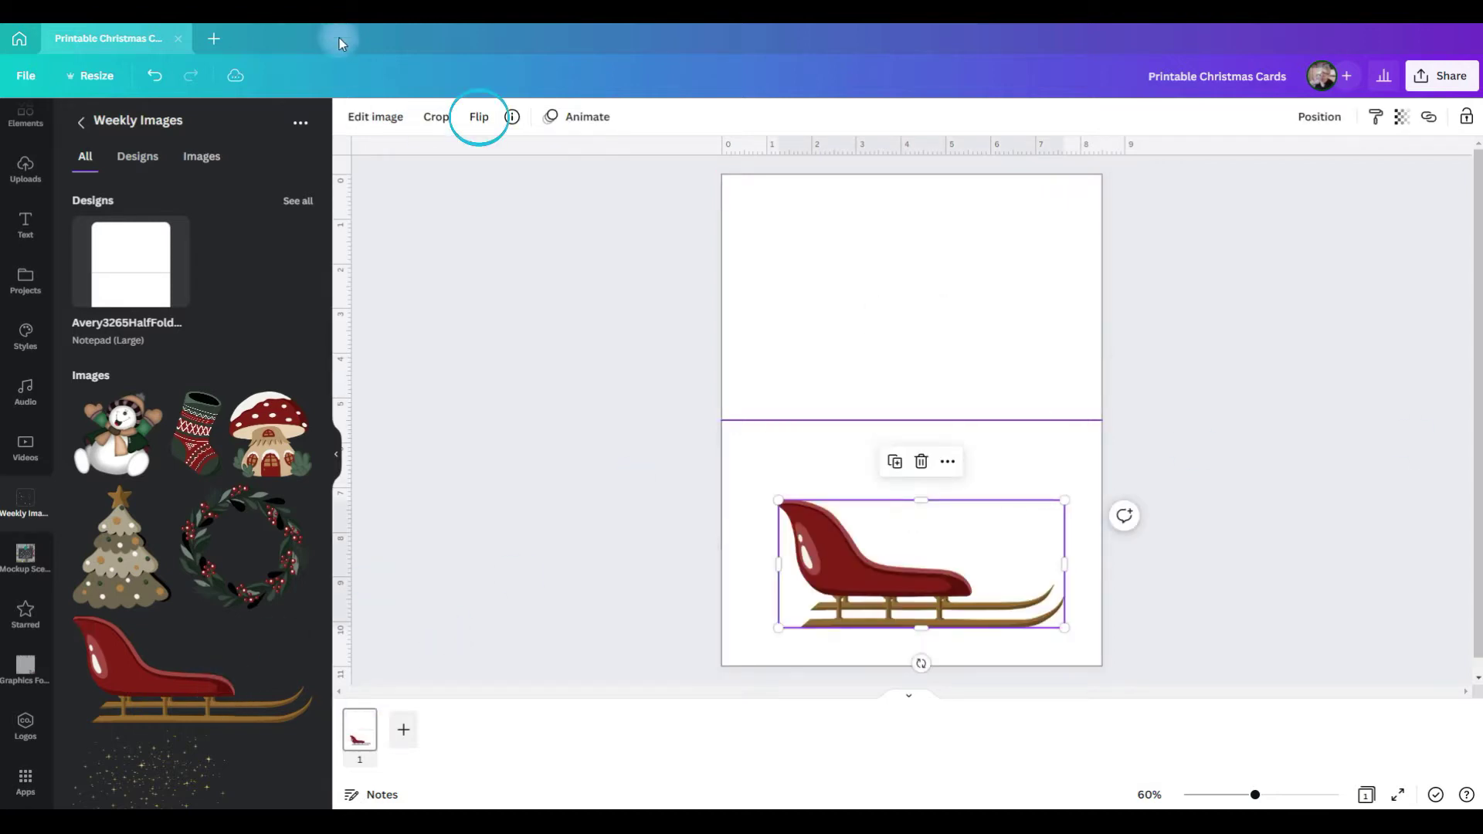
pyautogui.click(479, 116)
pyautogui.click(555, 154)
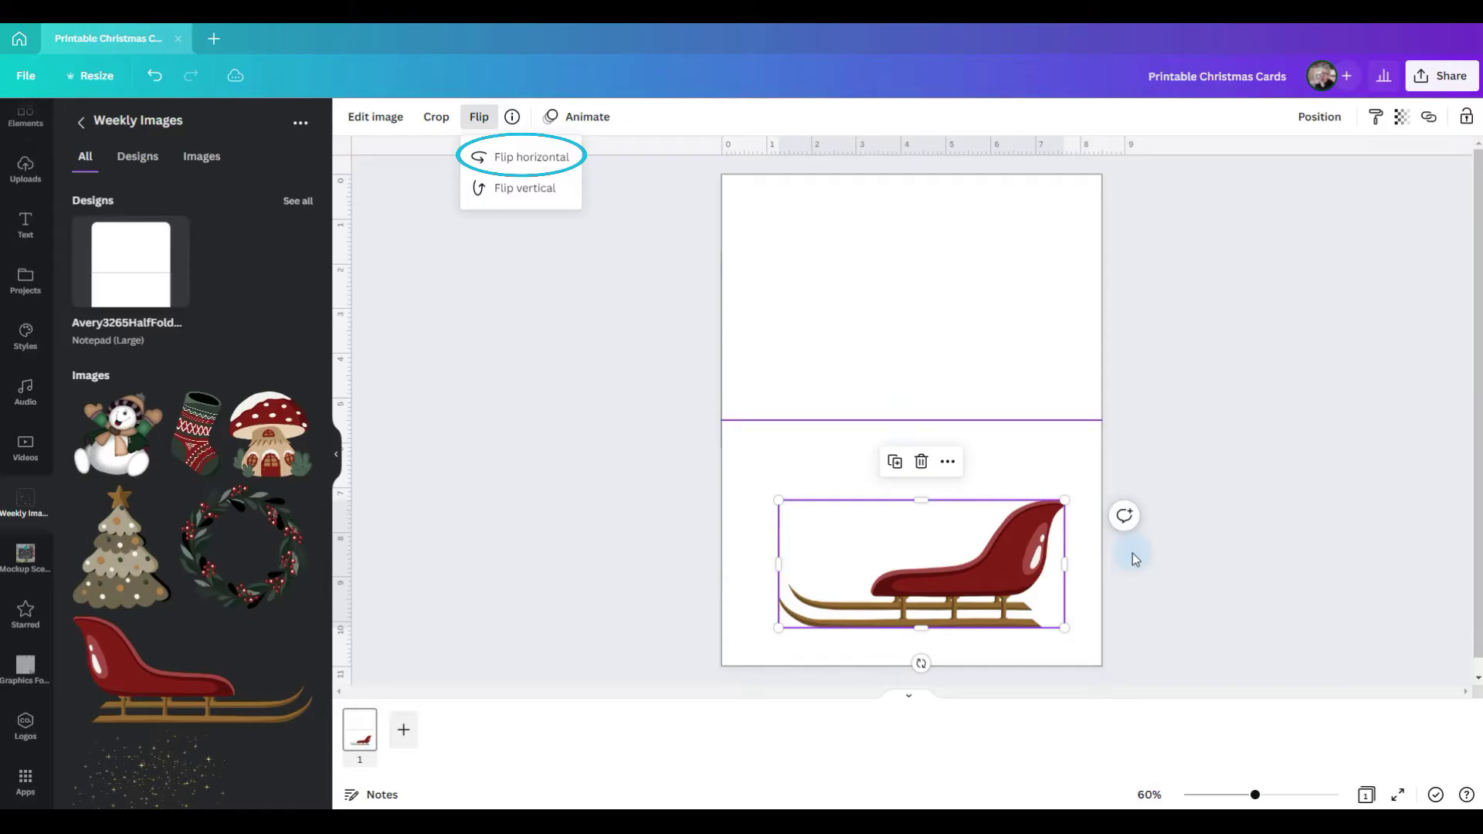
# Add a smaller snowman onto the sleigh and send it backward behind the sleigh
pyautogui.click(118, 457)
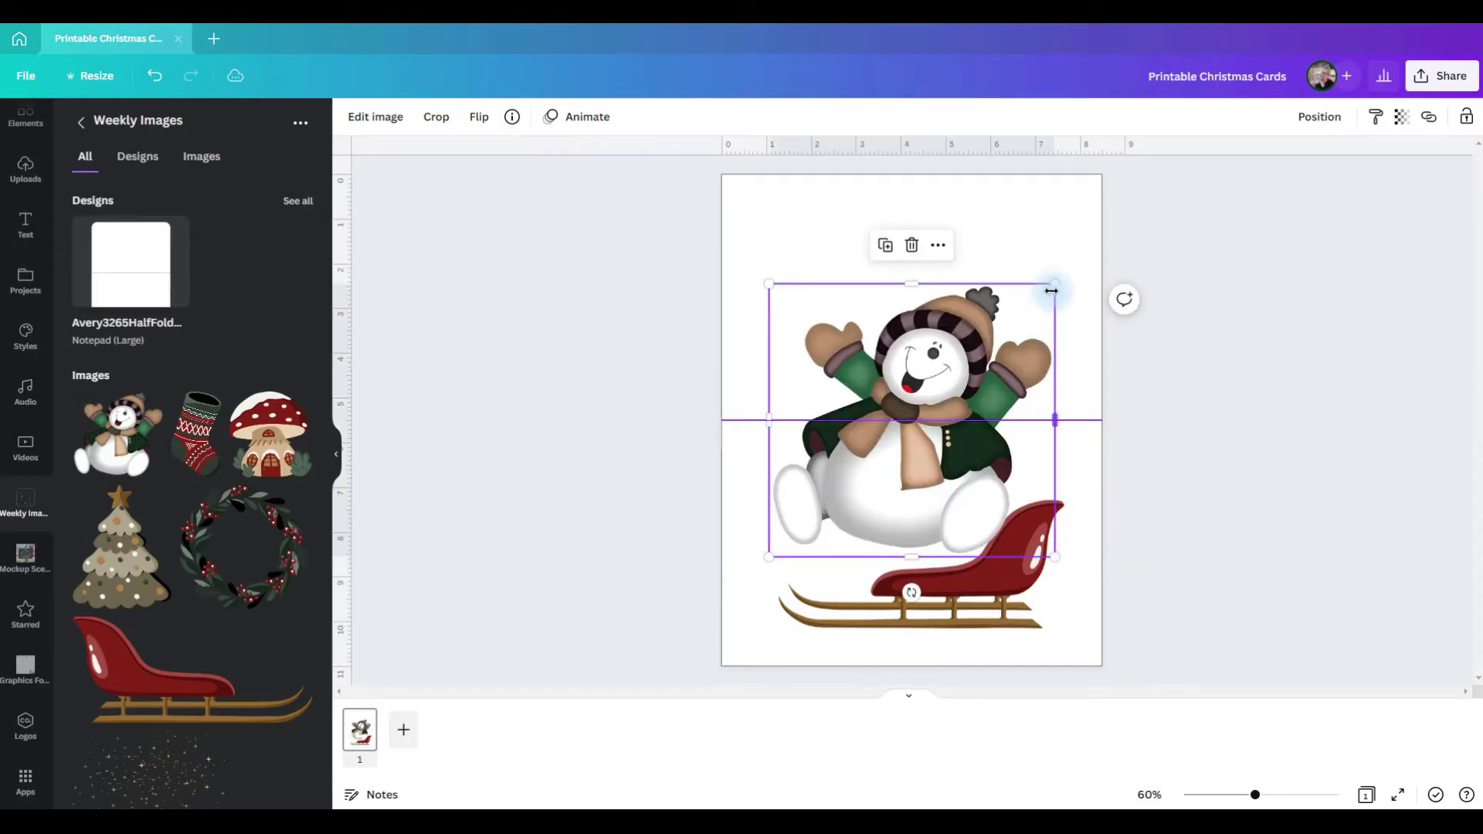
pyautogui.moveTo(1049, 288); pyautogui.dragTo(897, 431)
pyautogui.moveTo(849, 509); pyautogui.dragTo(946, 545)
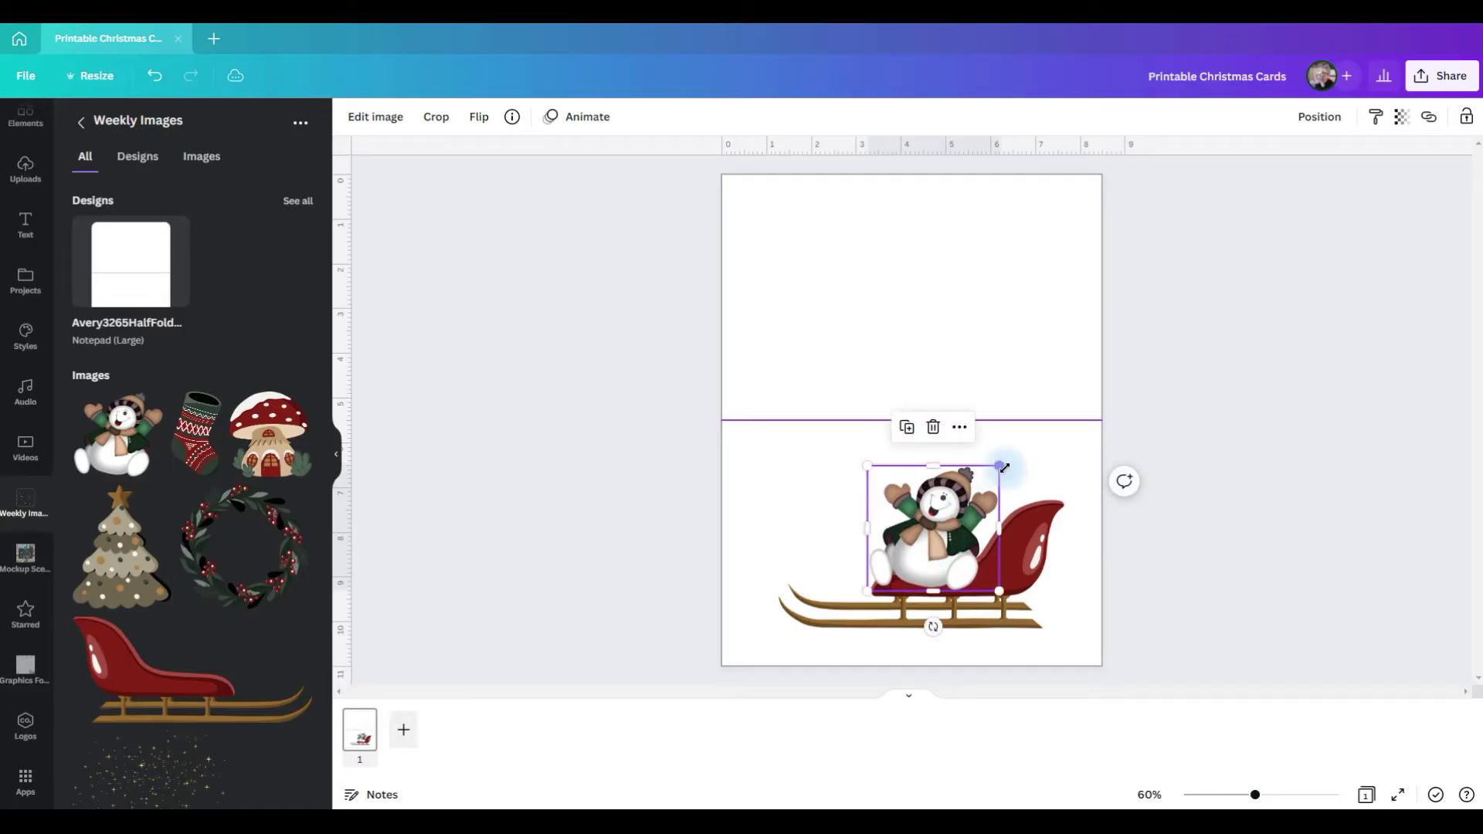
pyautogui.moveTo(1003, 467); pyautogui.dragTo(1006, 459)
pyautogui.moveTo(927, 550); pyautogui.dragTo(924, 553)
pyautogui.rightClick(925, 553)
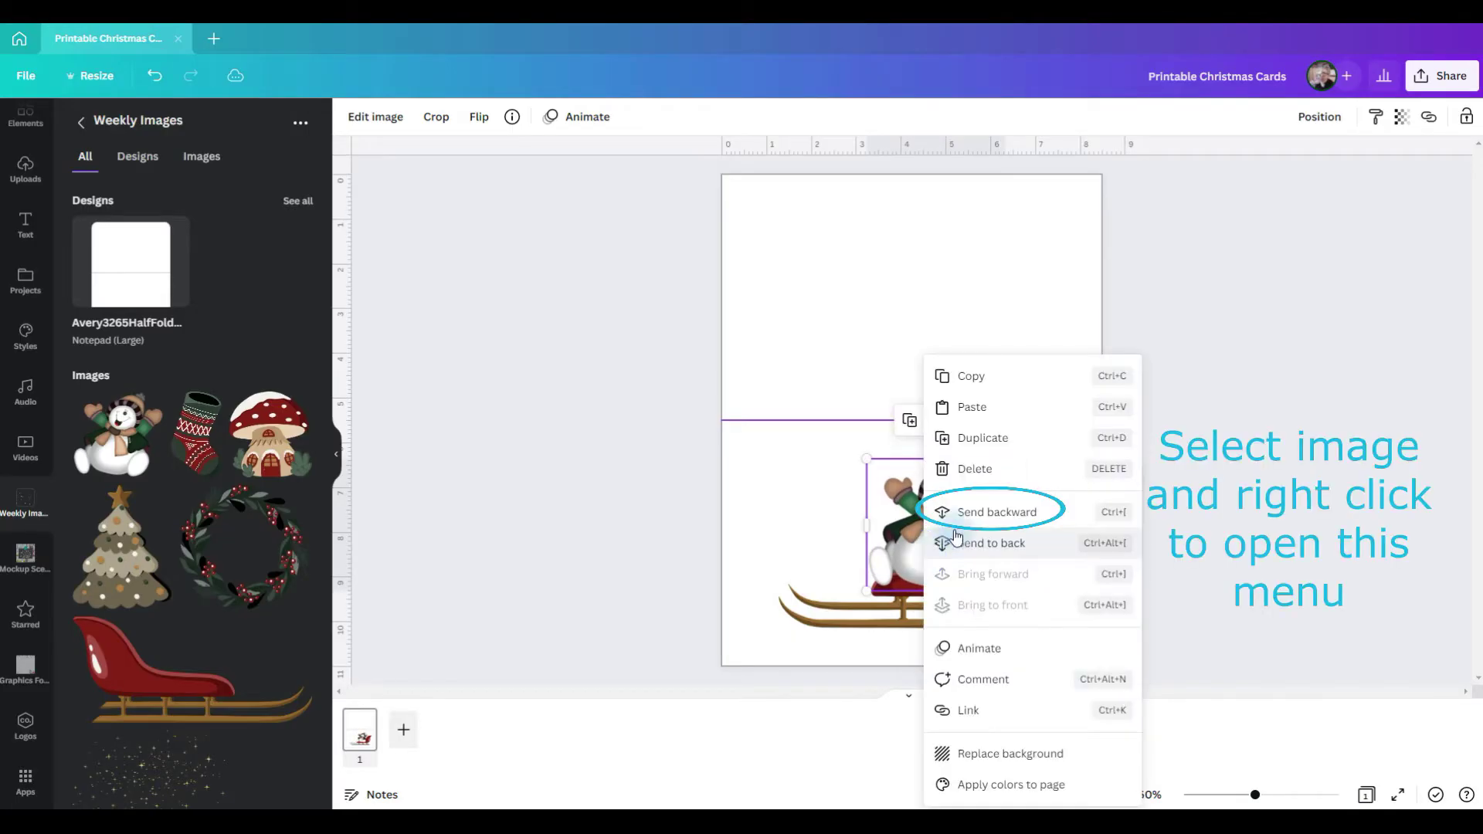
pyautogui.click(956, 513)
# Group the sleigh and snowman and shift the group slightly down and left
pyautogui.moveTo(774, 509); pyautogui.dragTo(1040, 630)
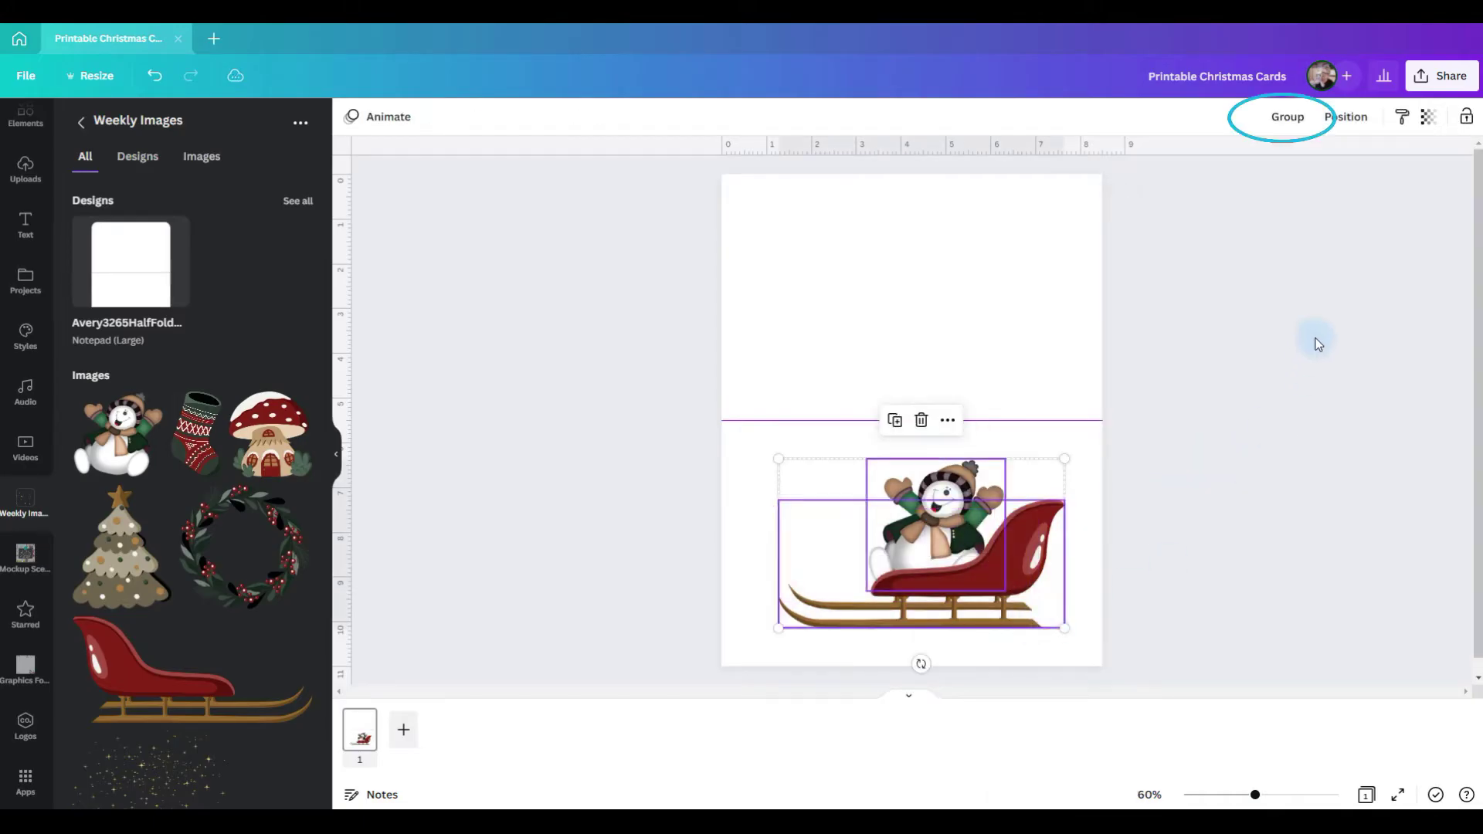
pyautogui.click(1277, 115)
pyautogui.moveTo(911, 572); pyautogui.dragTo(923, 595)
pyautogui.click(664, 476)
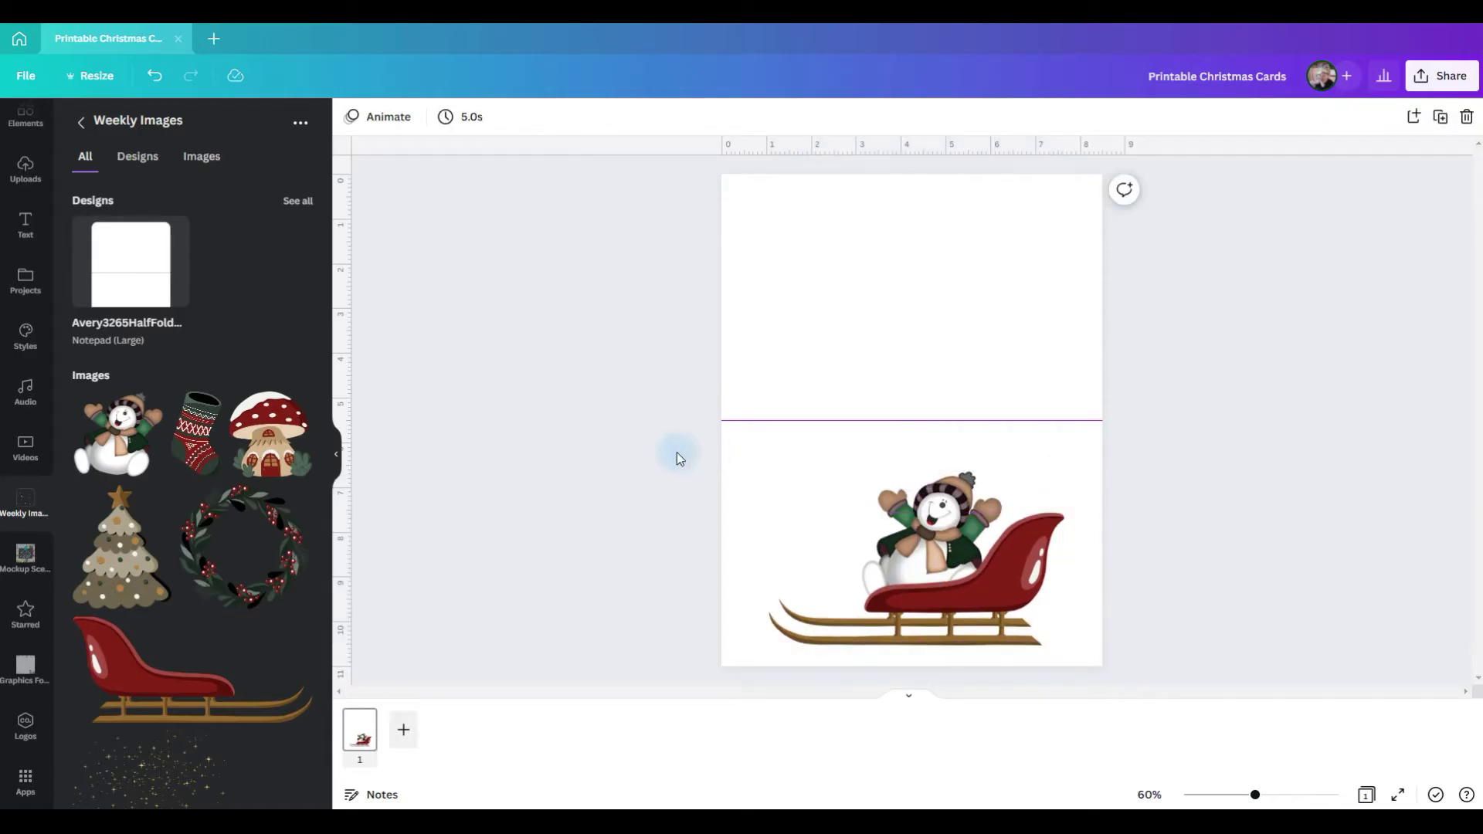
# Add the gold sparkle image to the lower half, behind the snowman sleigh
pyautogui.click(184, 778)
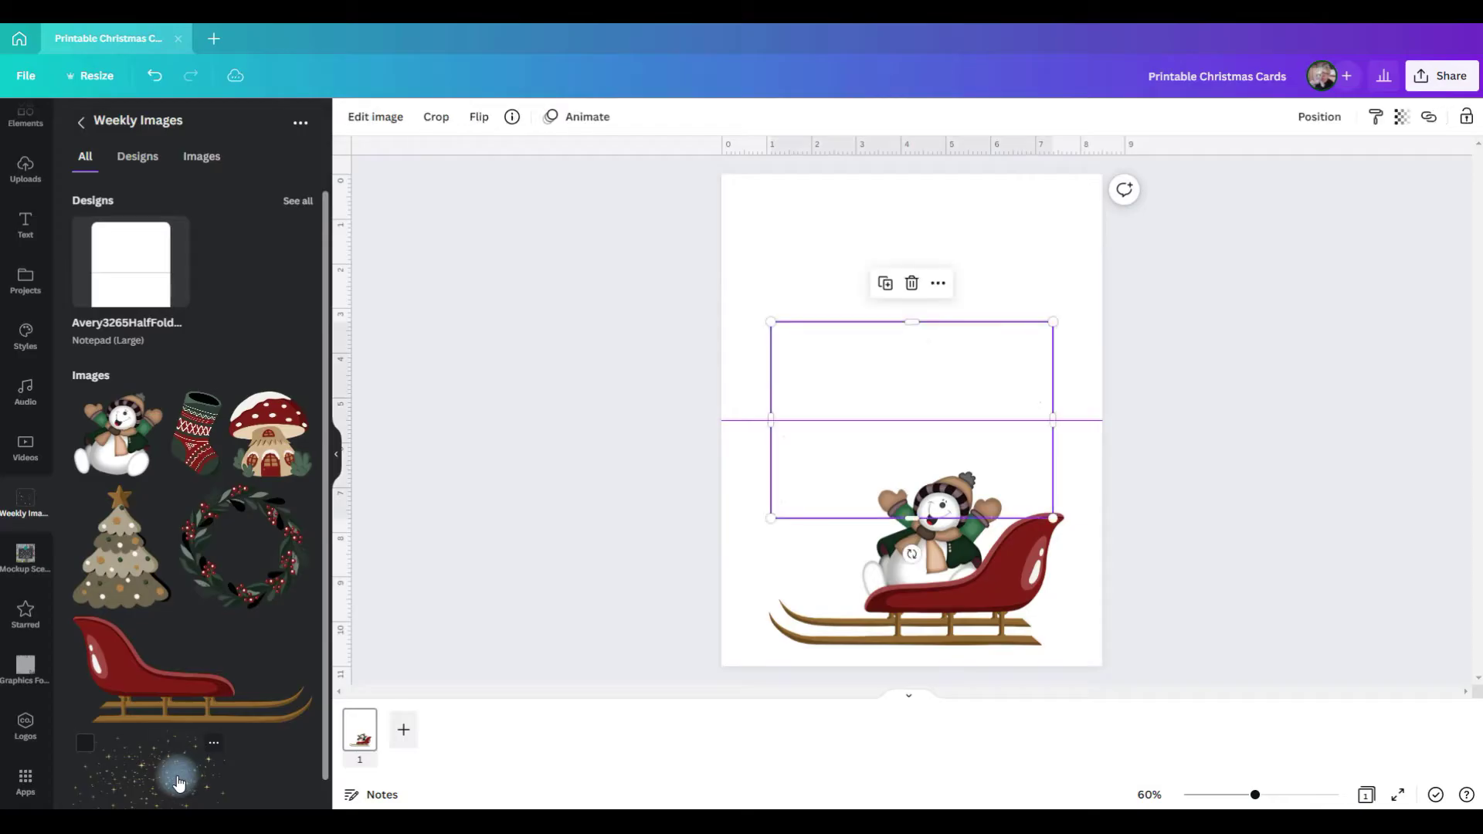
pyautogui.moveTo(911, 369); pyautogui.dragTo(862, 471)
pyautogui.rightClick(772, 495)
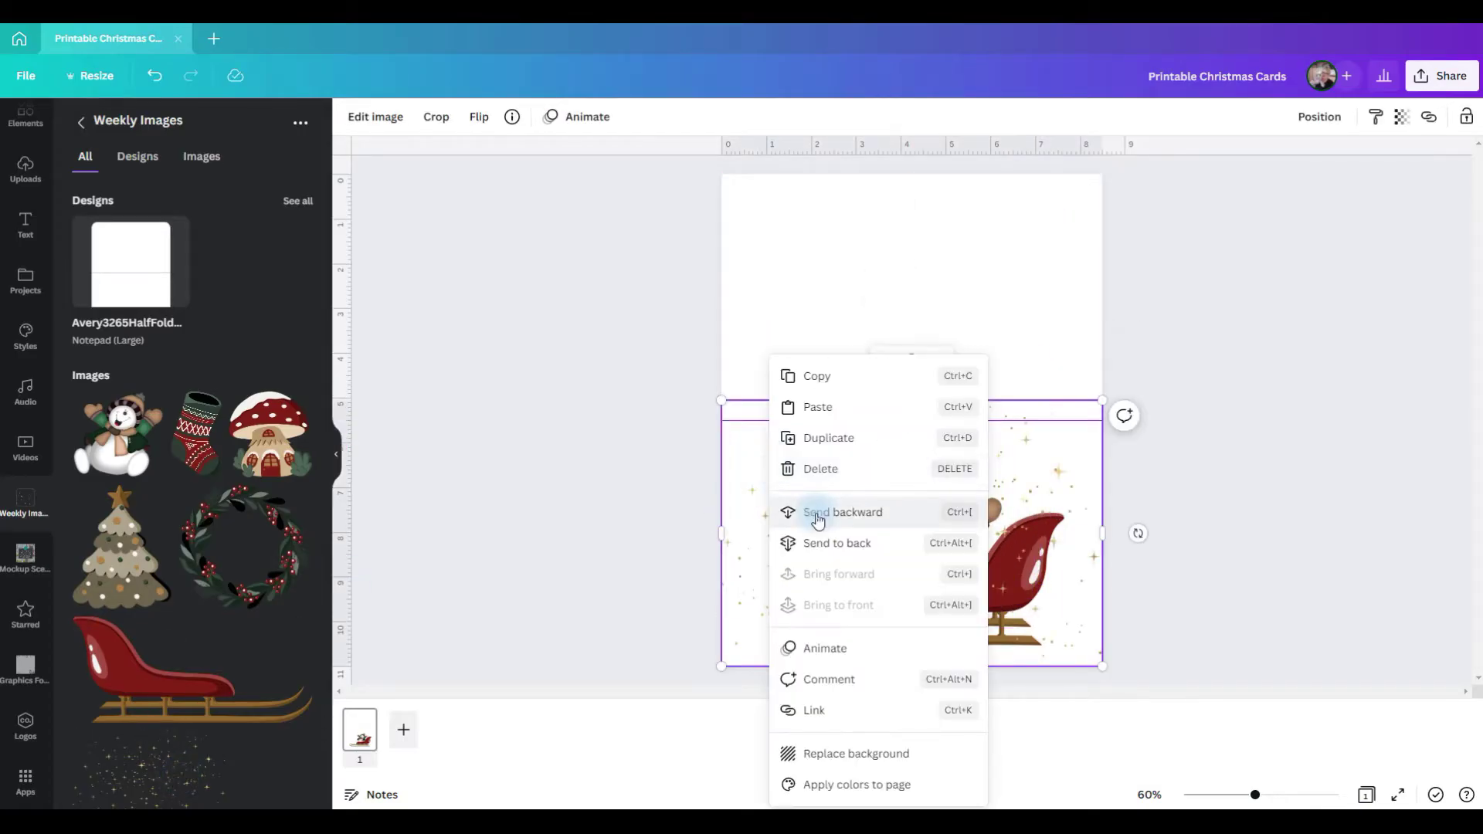
pyautogui.click(817, 516)
# Set the page background colour to light grey
pyautogui.click(954, 281)
pyautogui.click(827, 258)
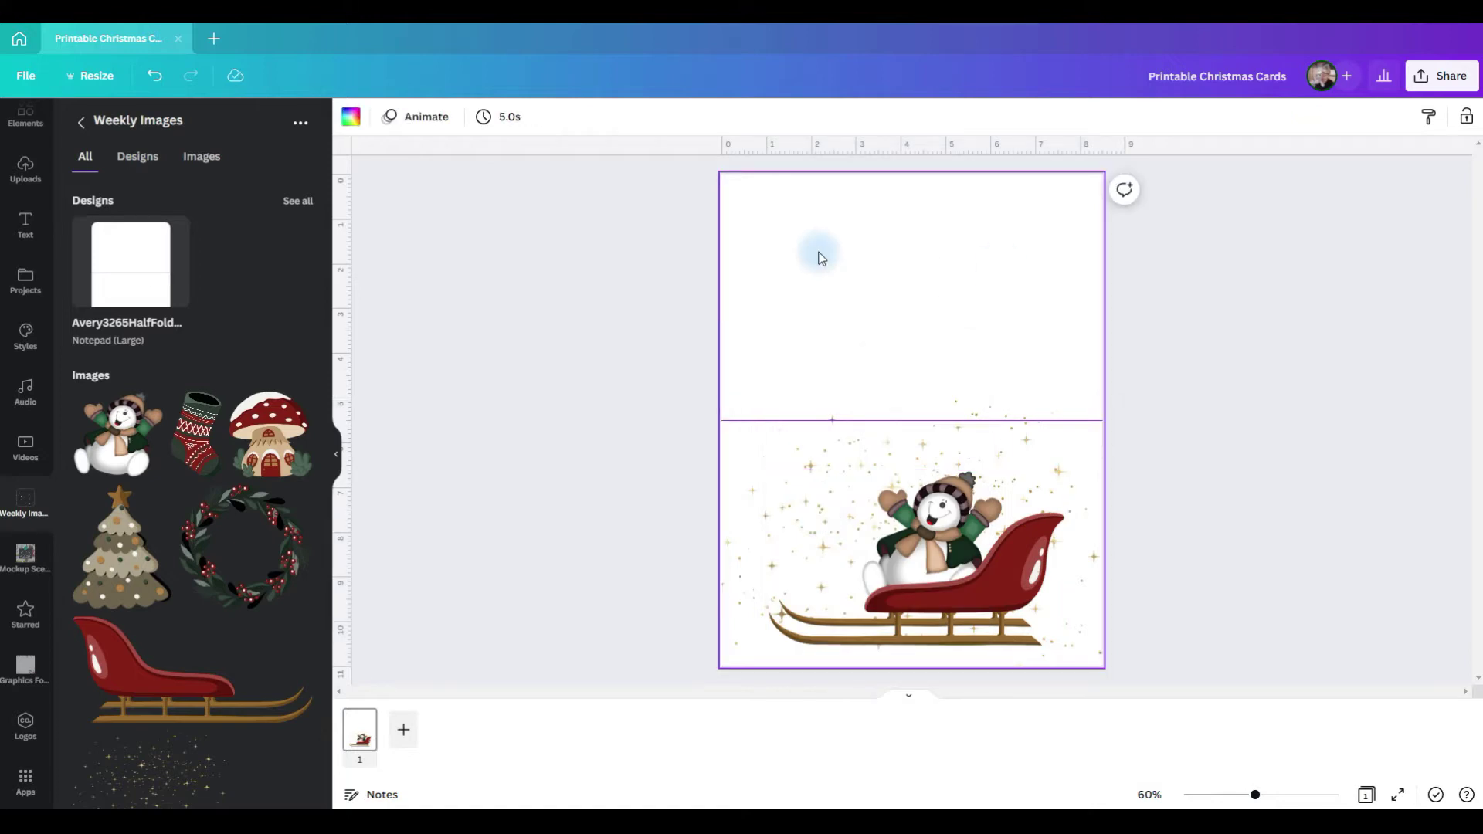
pyautogui.click(351, 118)
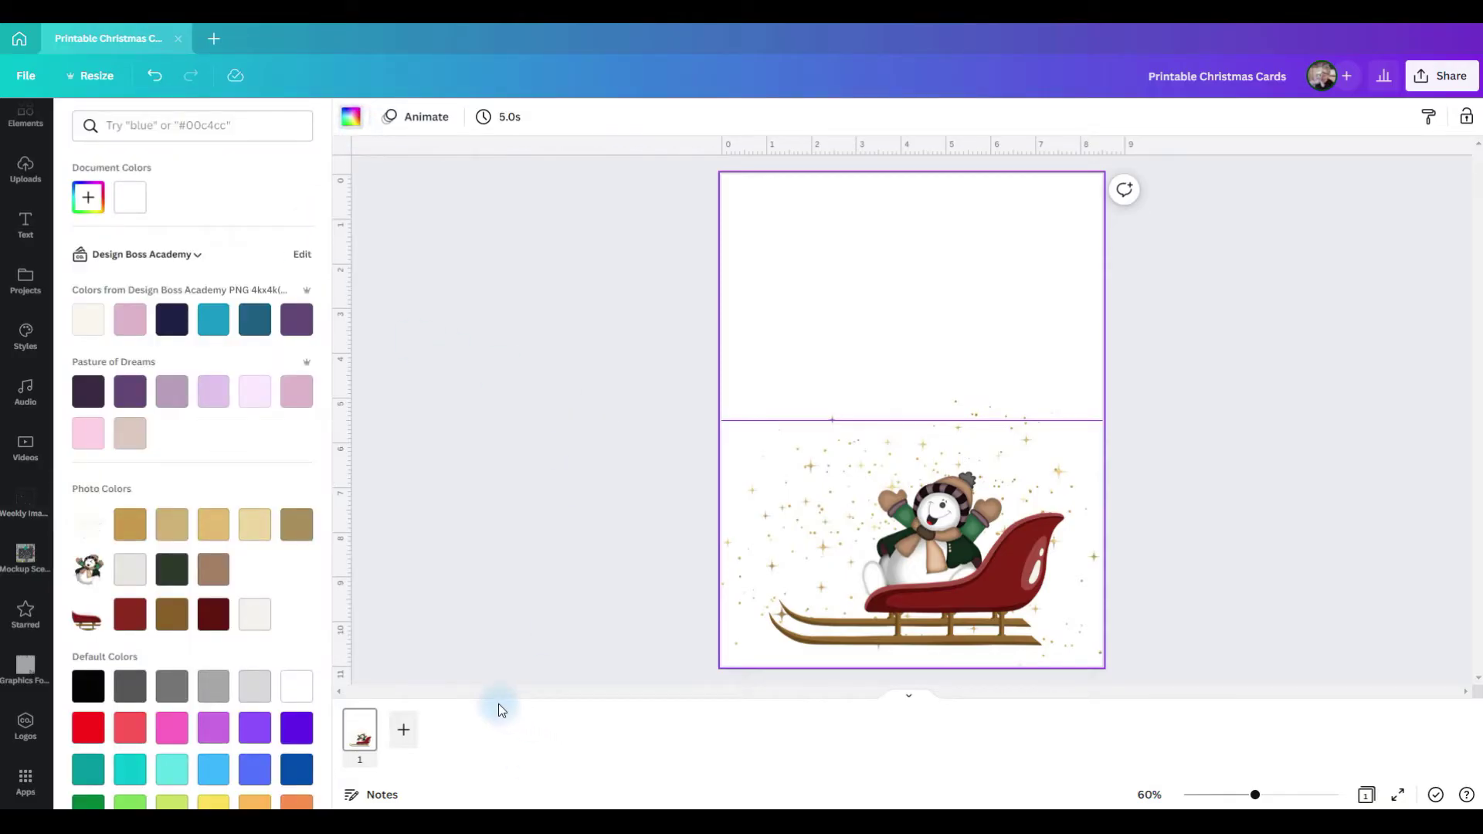
pyautogui.click(125, 573)
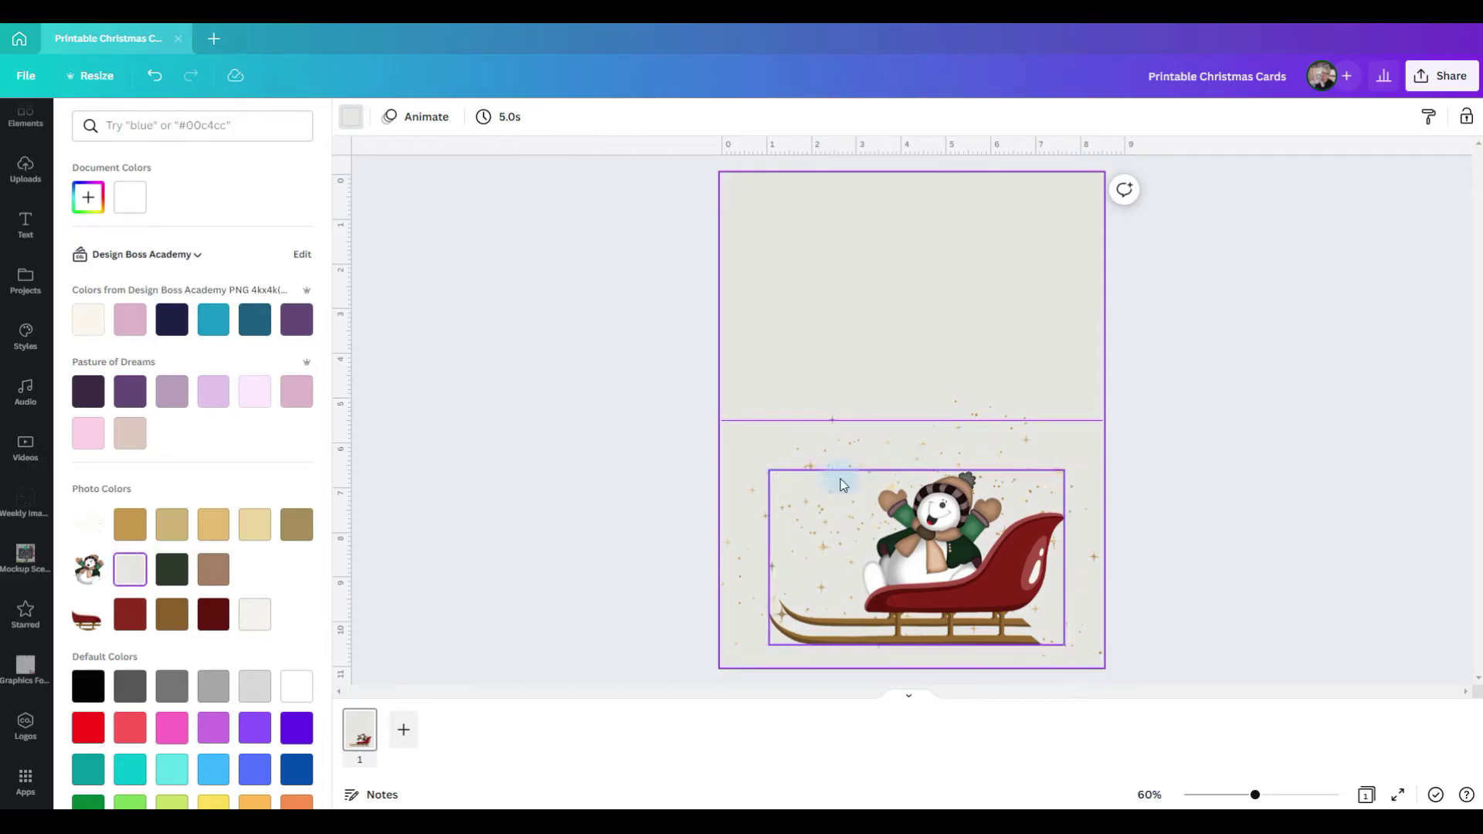
# Duplicate the sparkles with Ctrl+D and move the copy into the top half
pyautogui.click(785, 466)
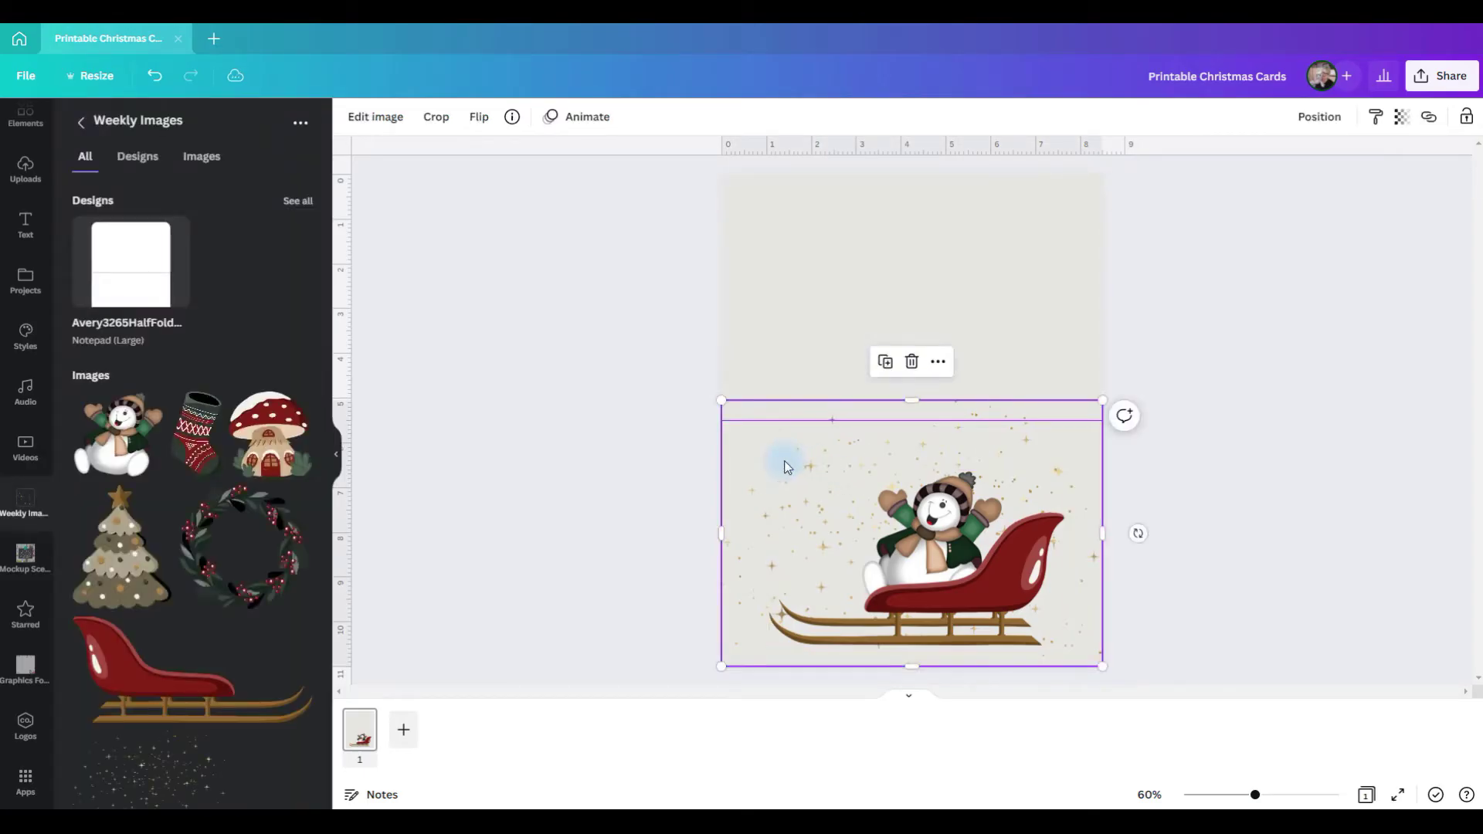
pyautogui.hotkey('ctrl', 'd')
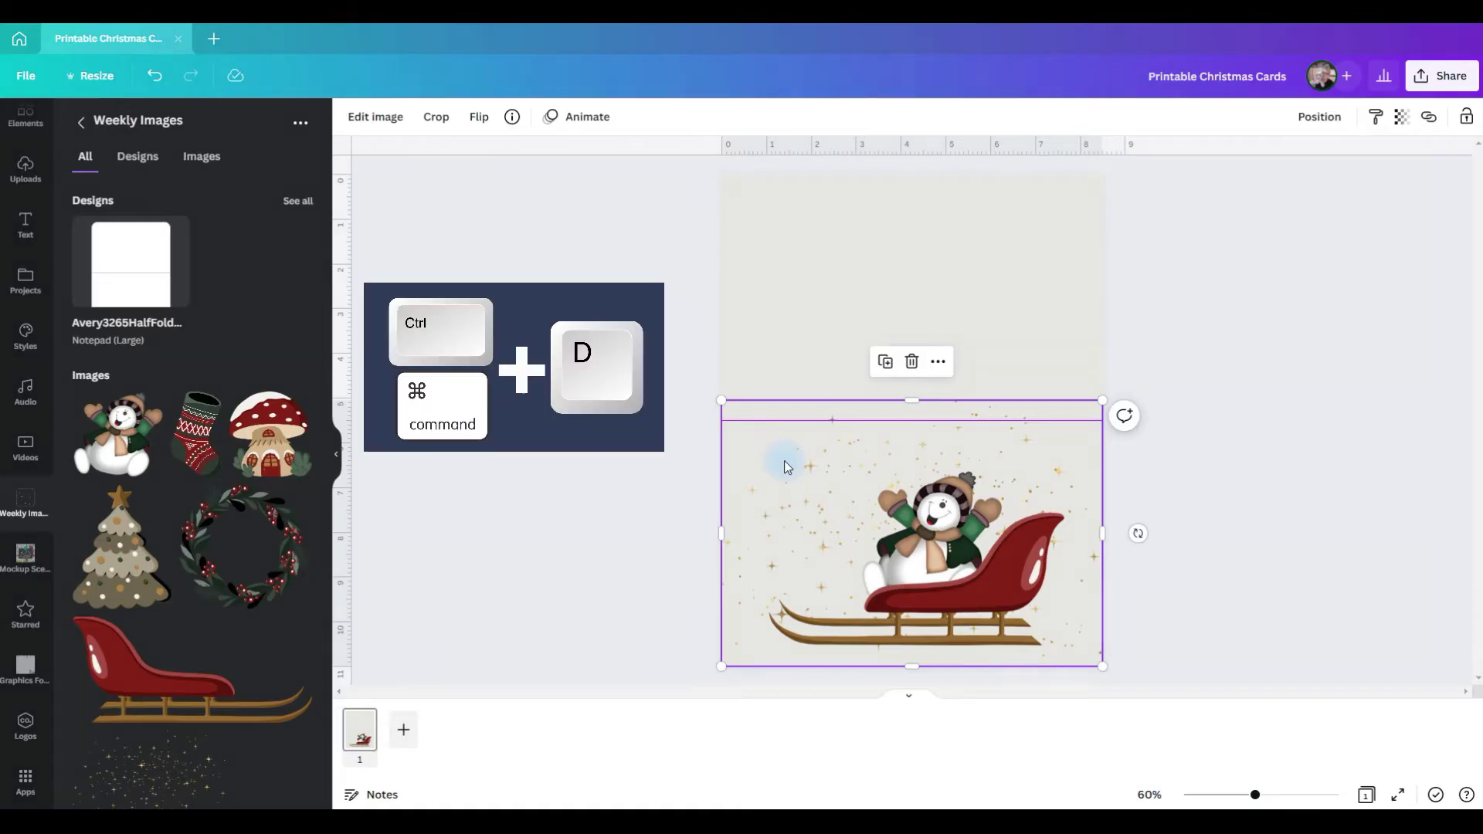
pyautogui.moveTo(800, 554); pyautogui.dragTo(793, 331)
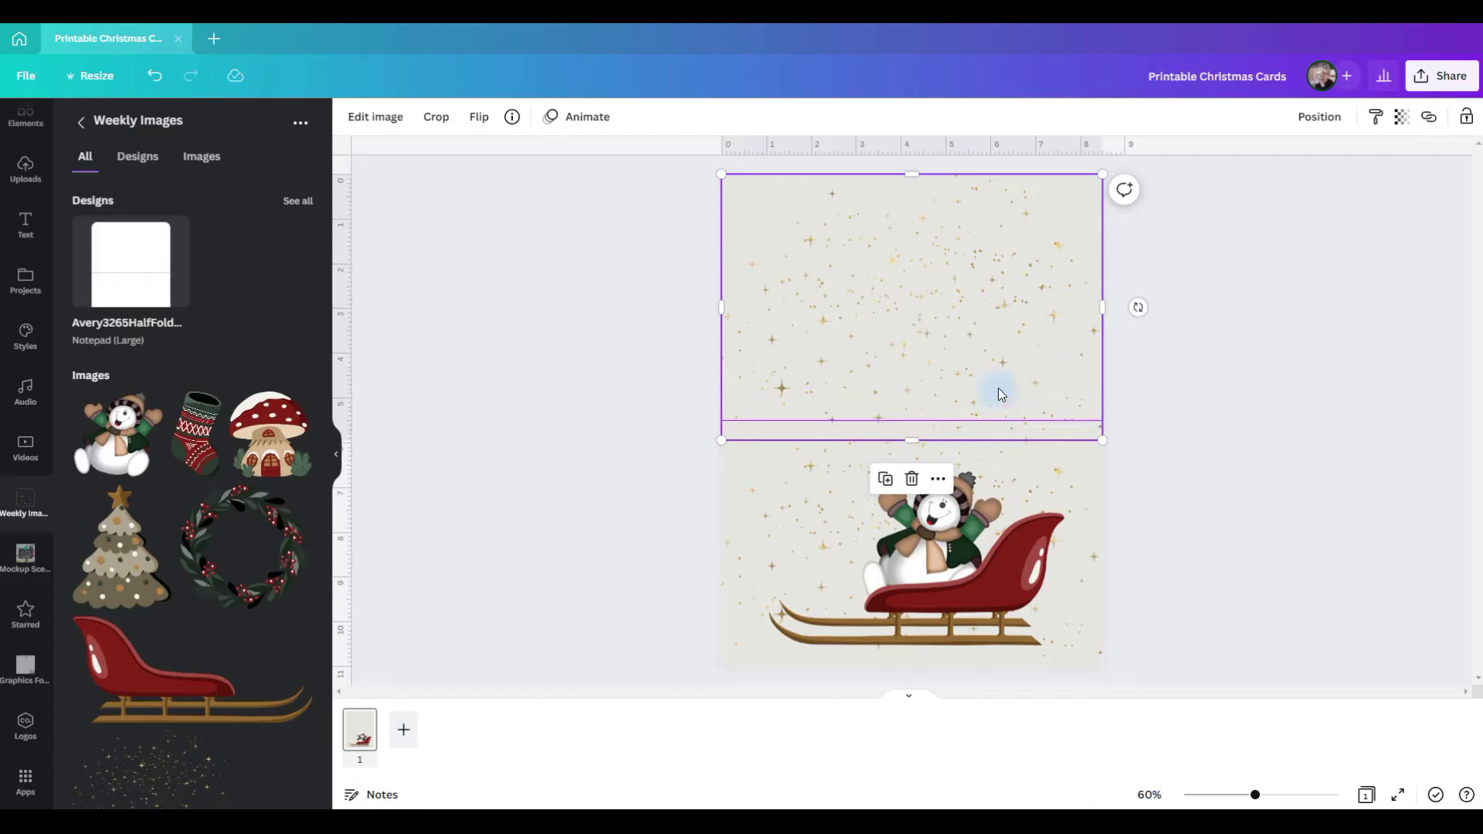
pyautogui.click(678, 261)
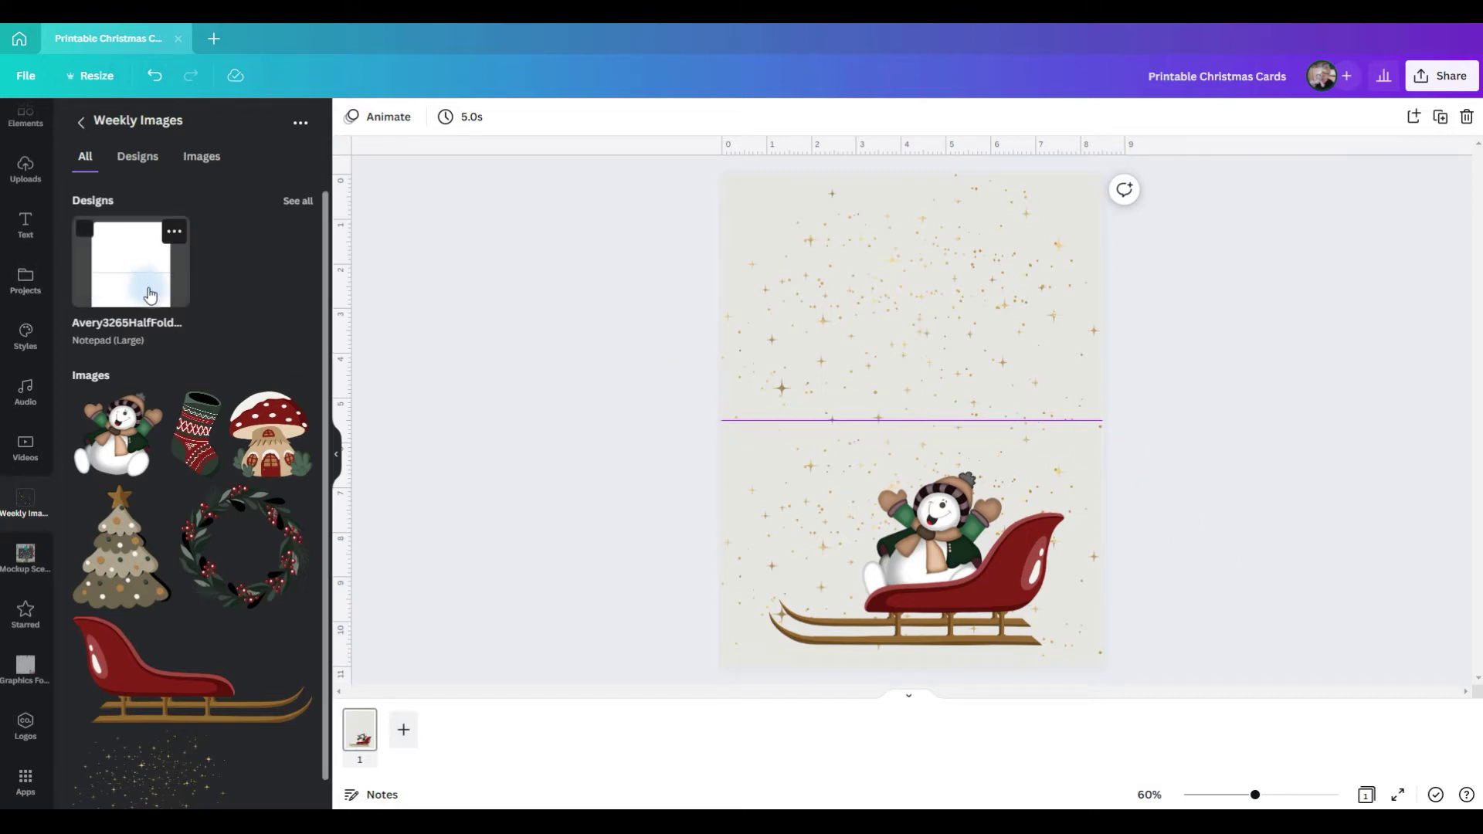
pyautogui.click(26, 224)
# Add a heading reading 'Merry Christmas', enlarged and placed above the sleigh
pyautogui.click(213, 232)
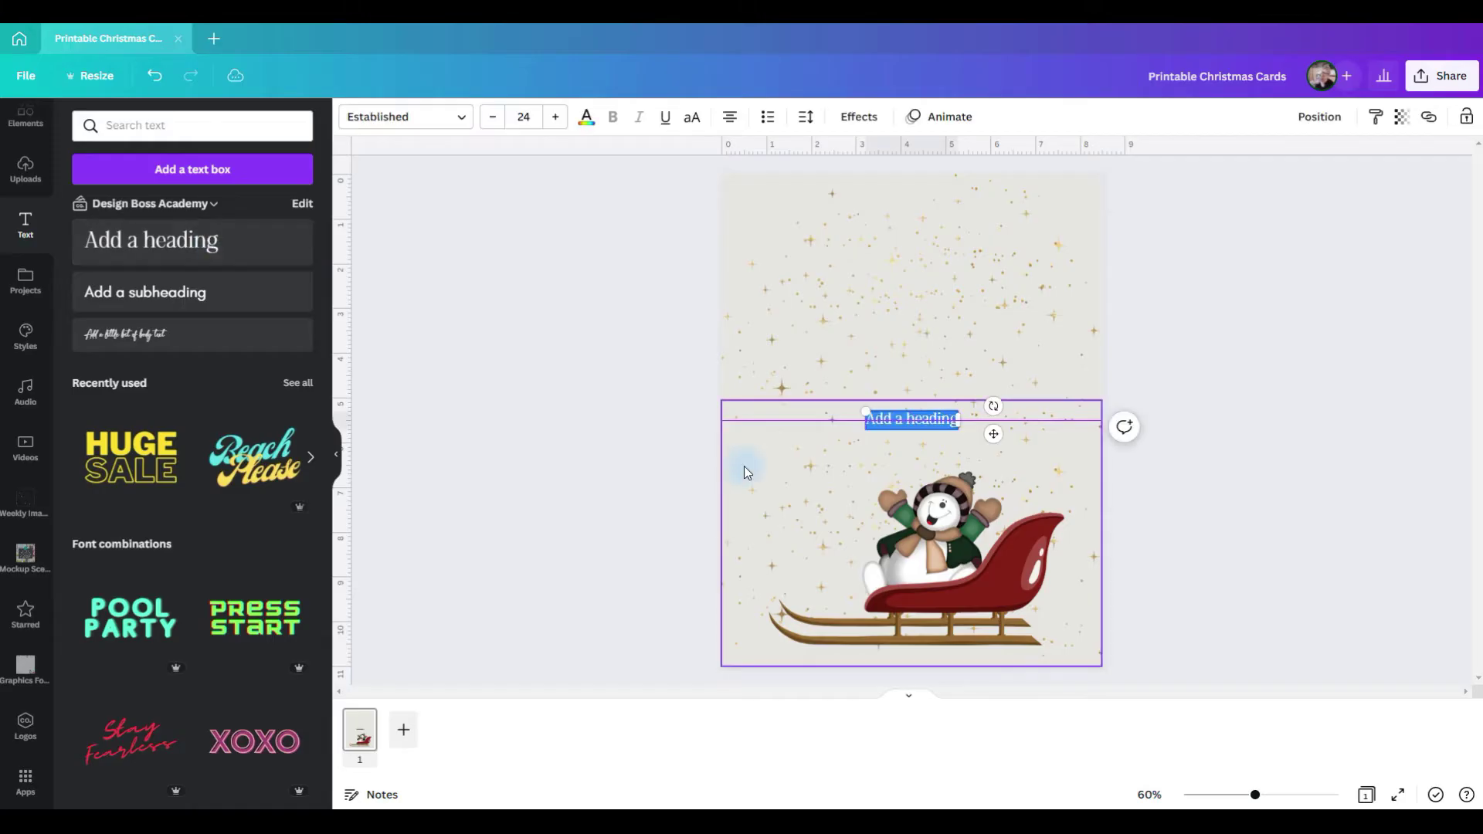
pyautogui.moveTo(992, 434); pyautogui.dragTo(1001, 470)
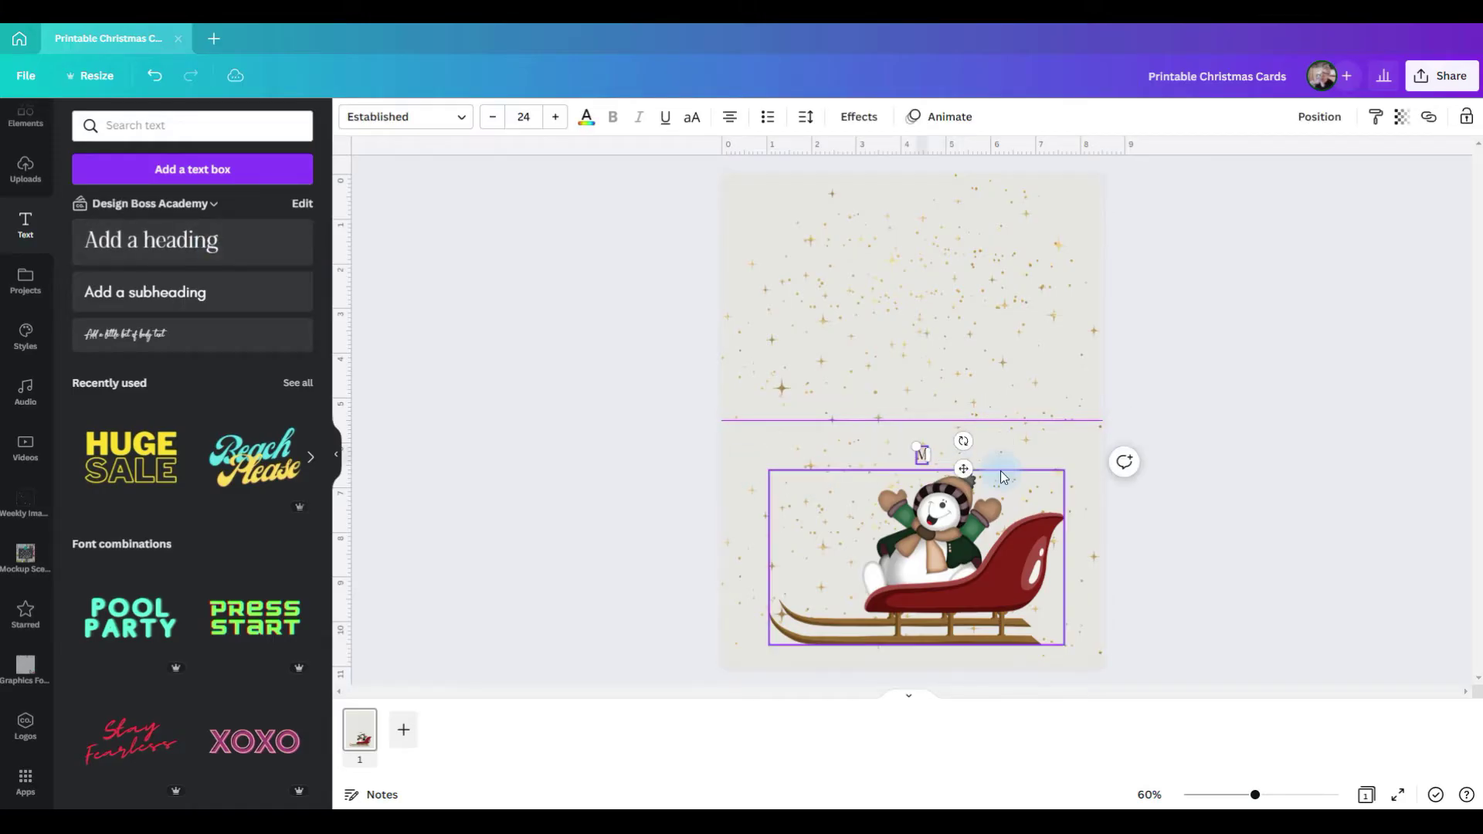
pyautogui.write('erry Chr')
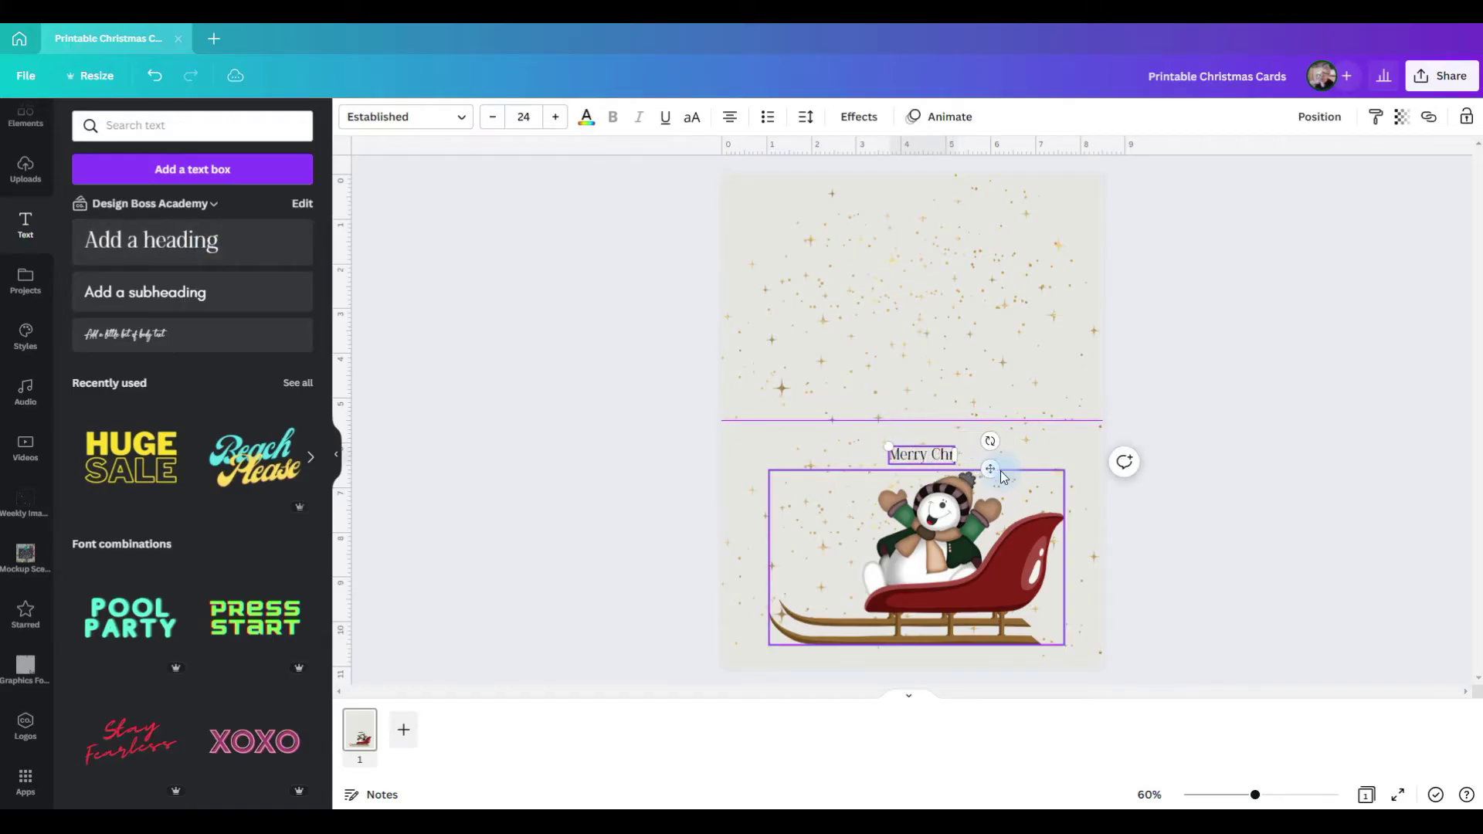
pyautogui.write('istmas')
pyautogui.moveTo(888, 447); pyautogui.dragTo(756, 426)
pyautogui.moveTo(865, 447); pyautogui.dragTo(912, 458)
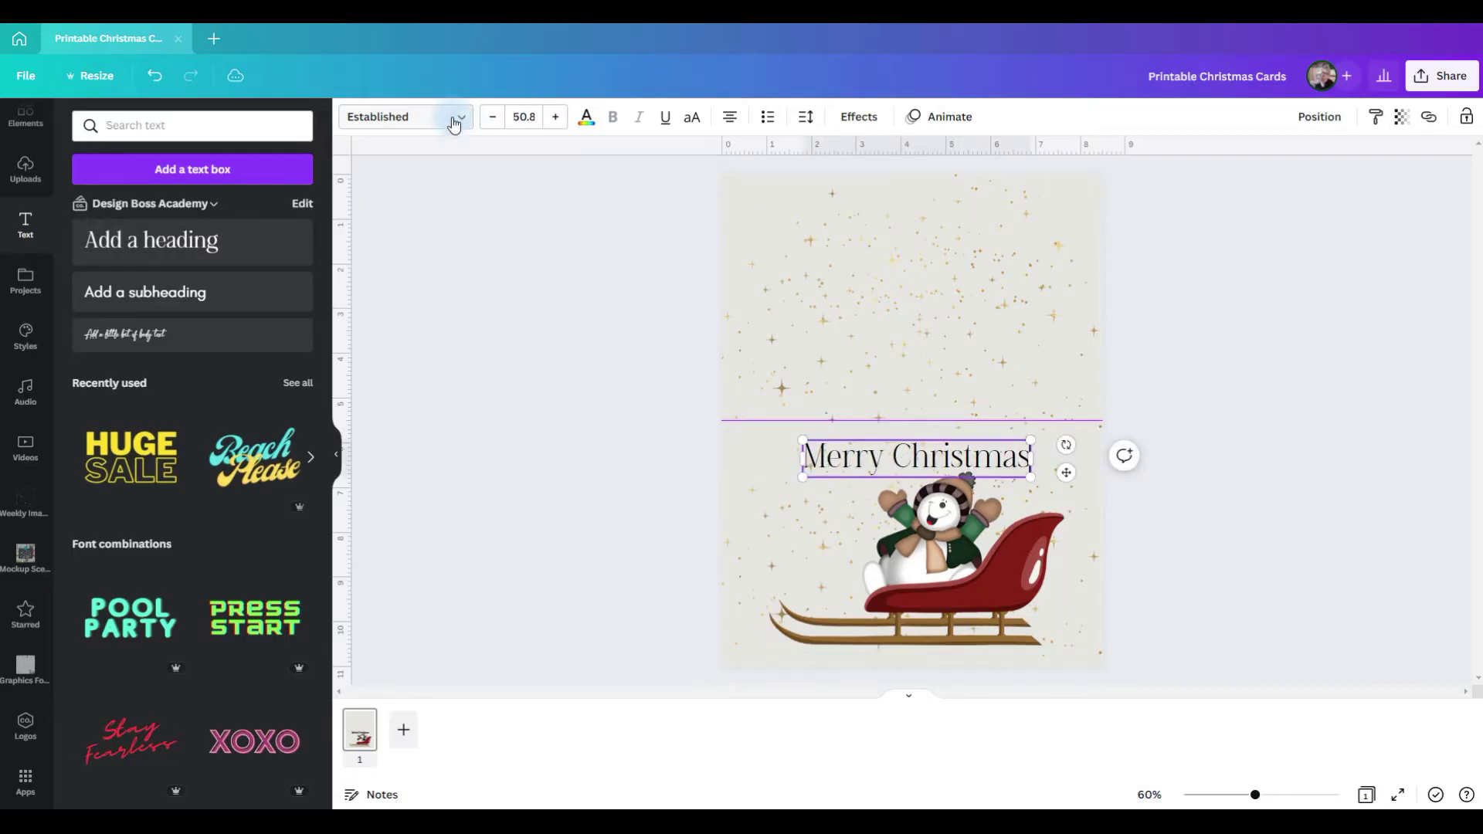
# Set the greeting to EFCO Brookshire, enlarge it to 66.5, and centre it horizontally
pyautogui.click(455, 117)
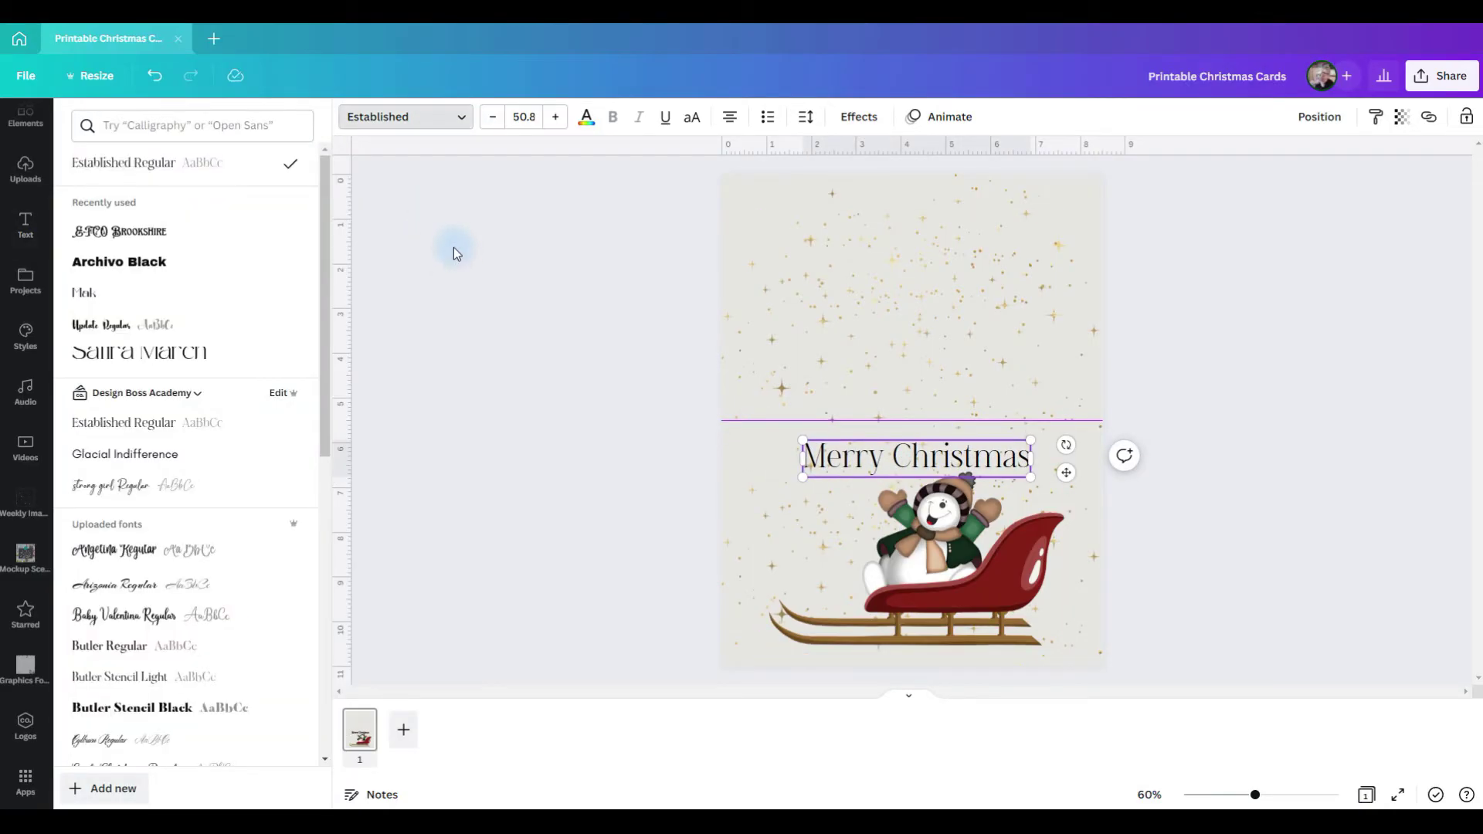
pyautogui.click(200, 238)
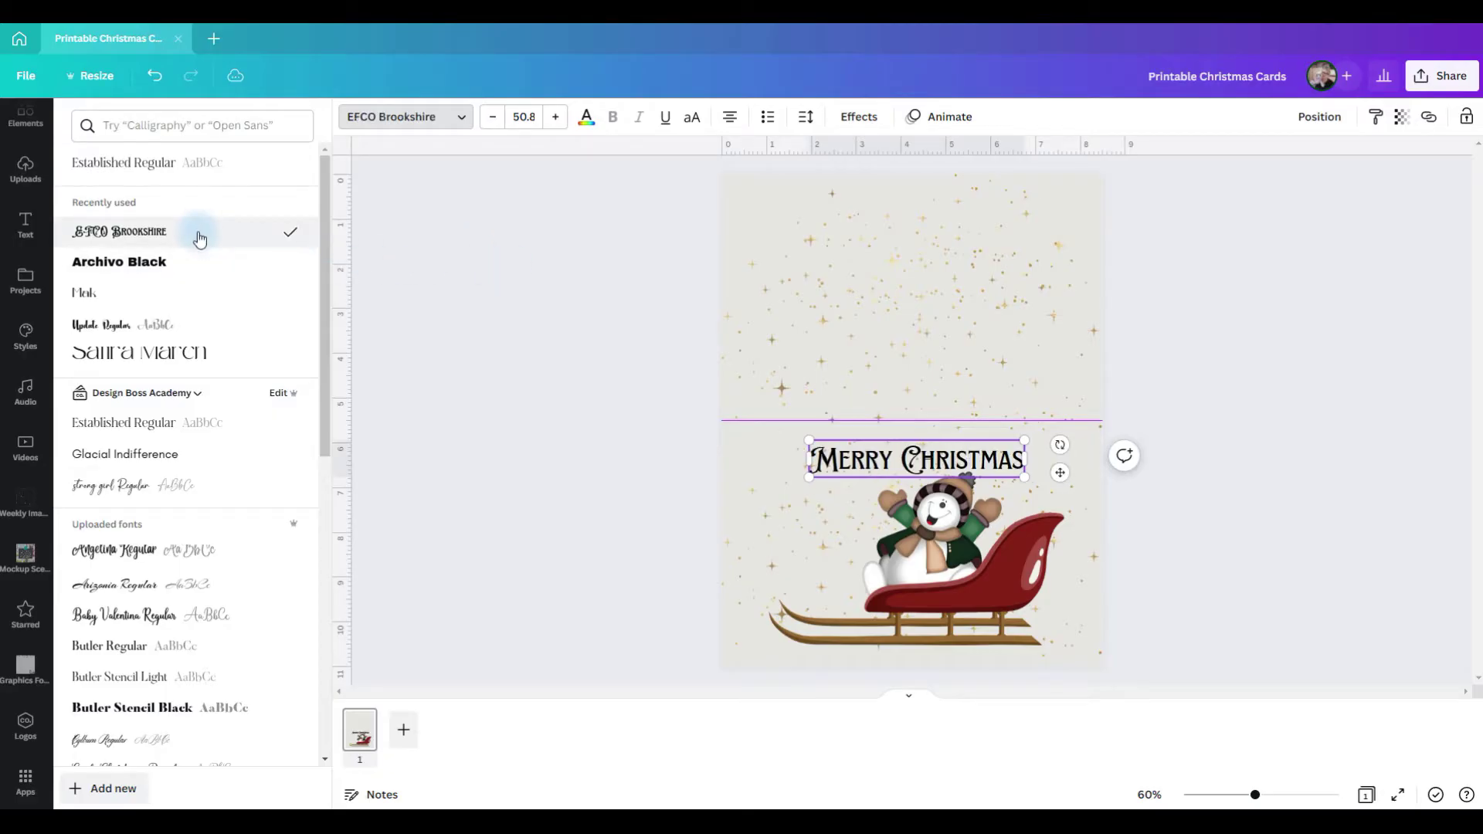
pyautogui.click(809, 438)
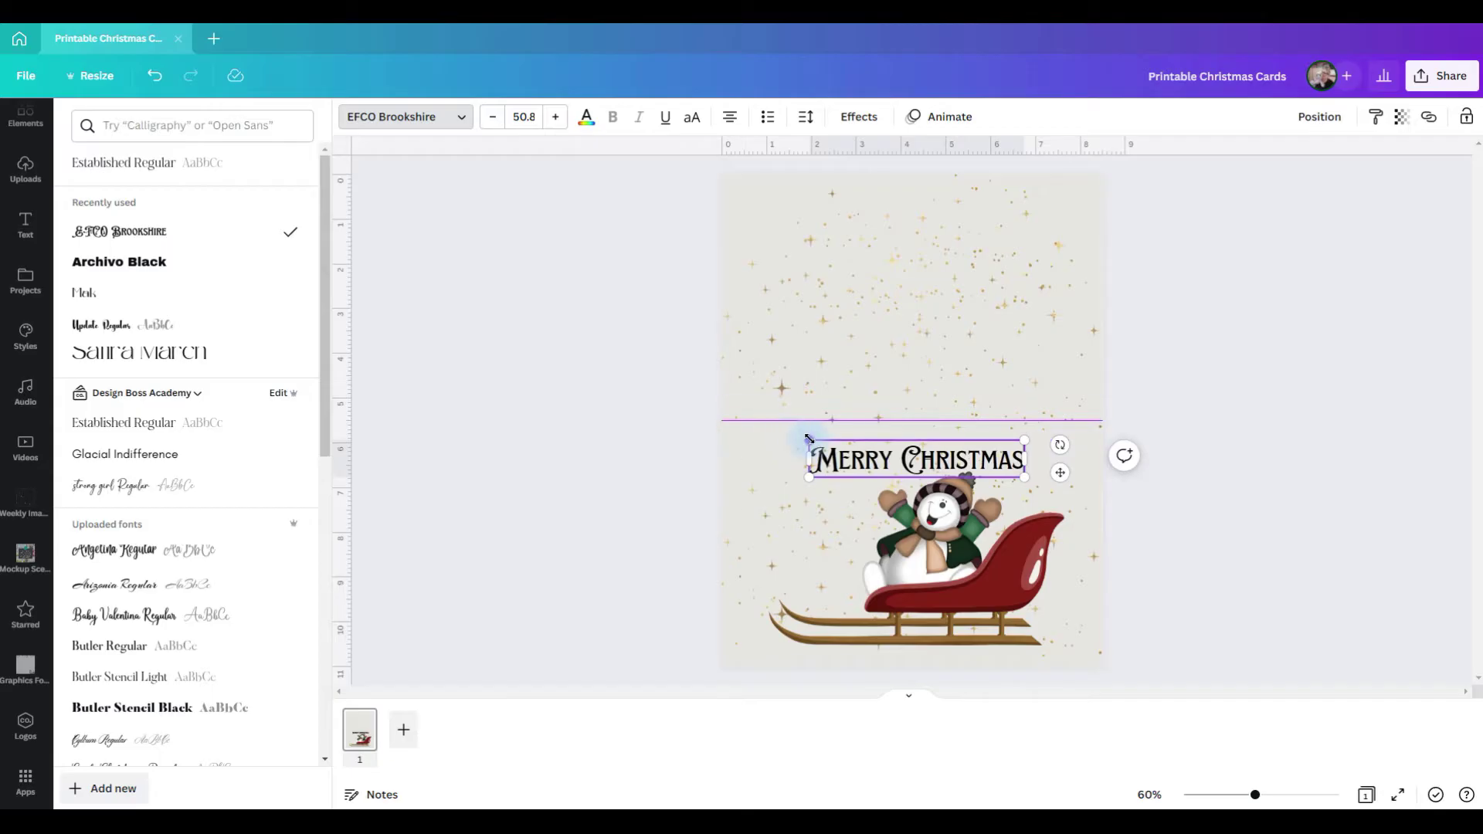
pyautogui.moveTo(809, 439); pyautogui.dragTo(741, 427)
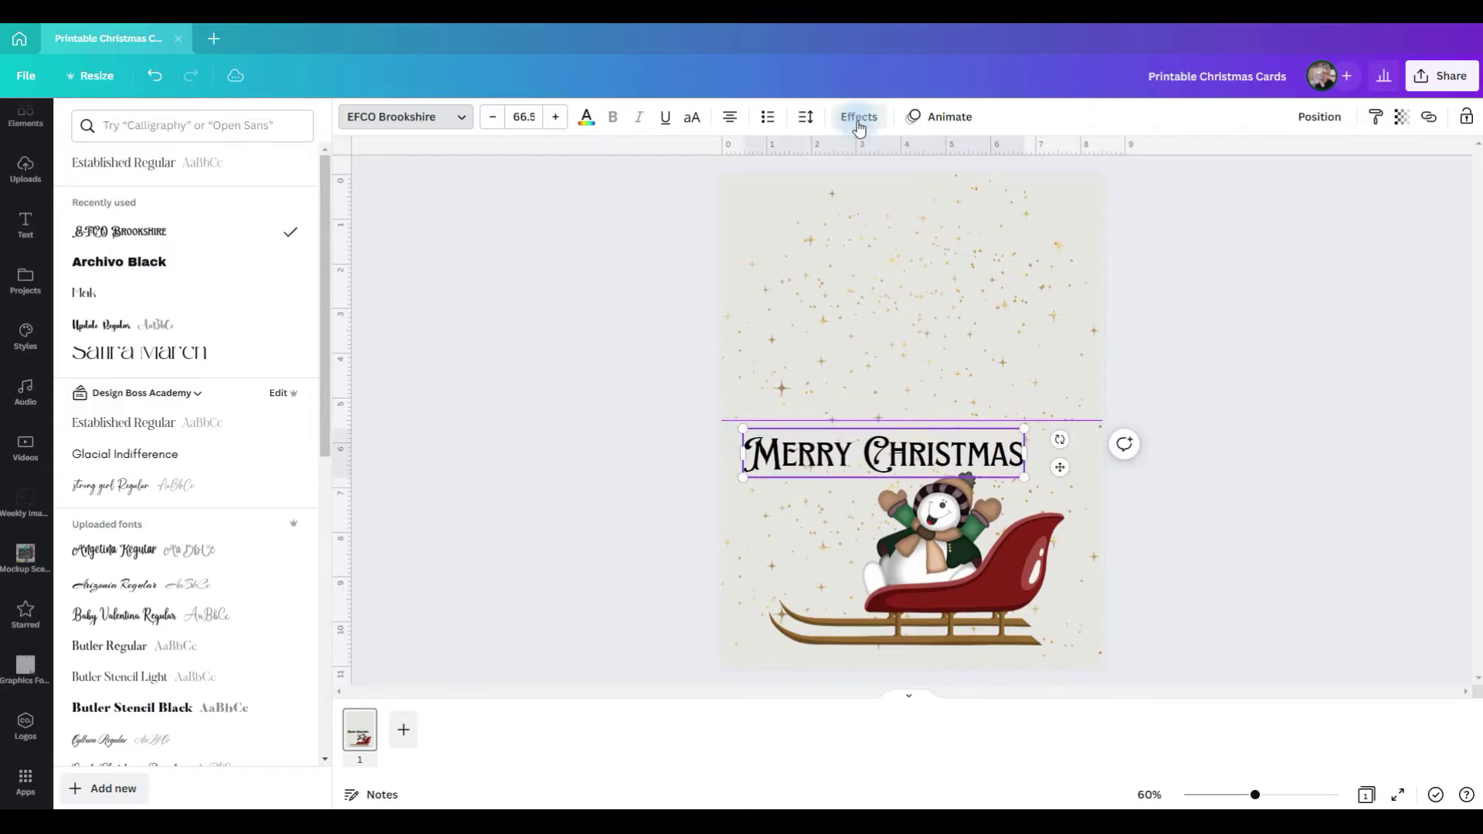
pyautogui.click(1294, 122)
pyautogui.click(1239, 288)
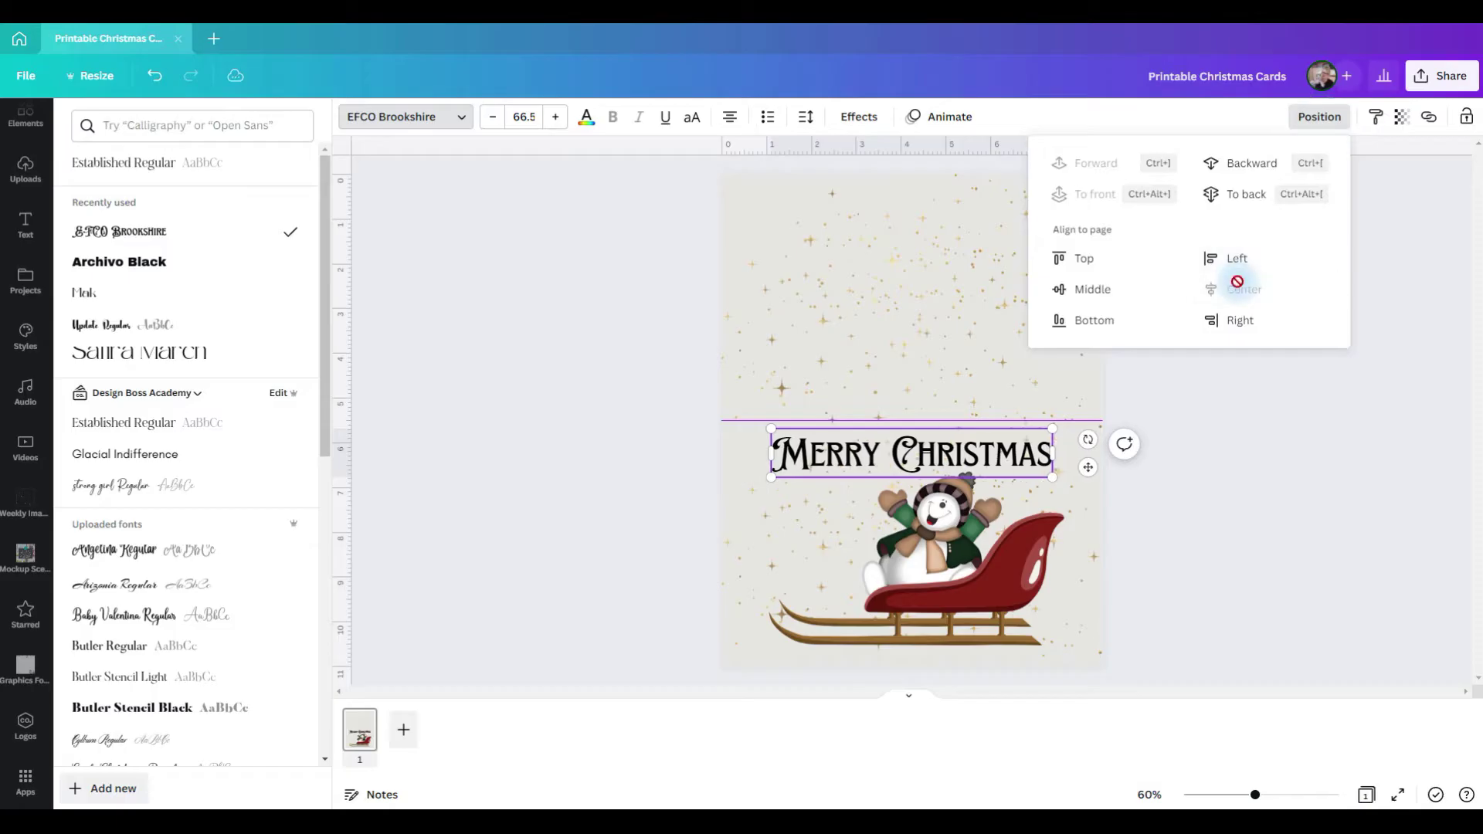
# Apply the Curve text effect to Merry Christmas, flattening the arc to 55
pyautogui.click(858, 117)
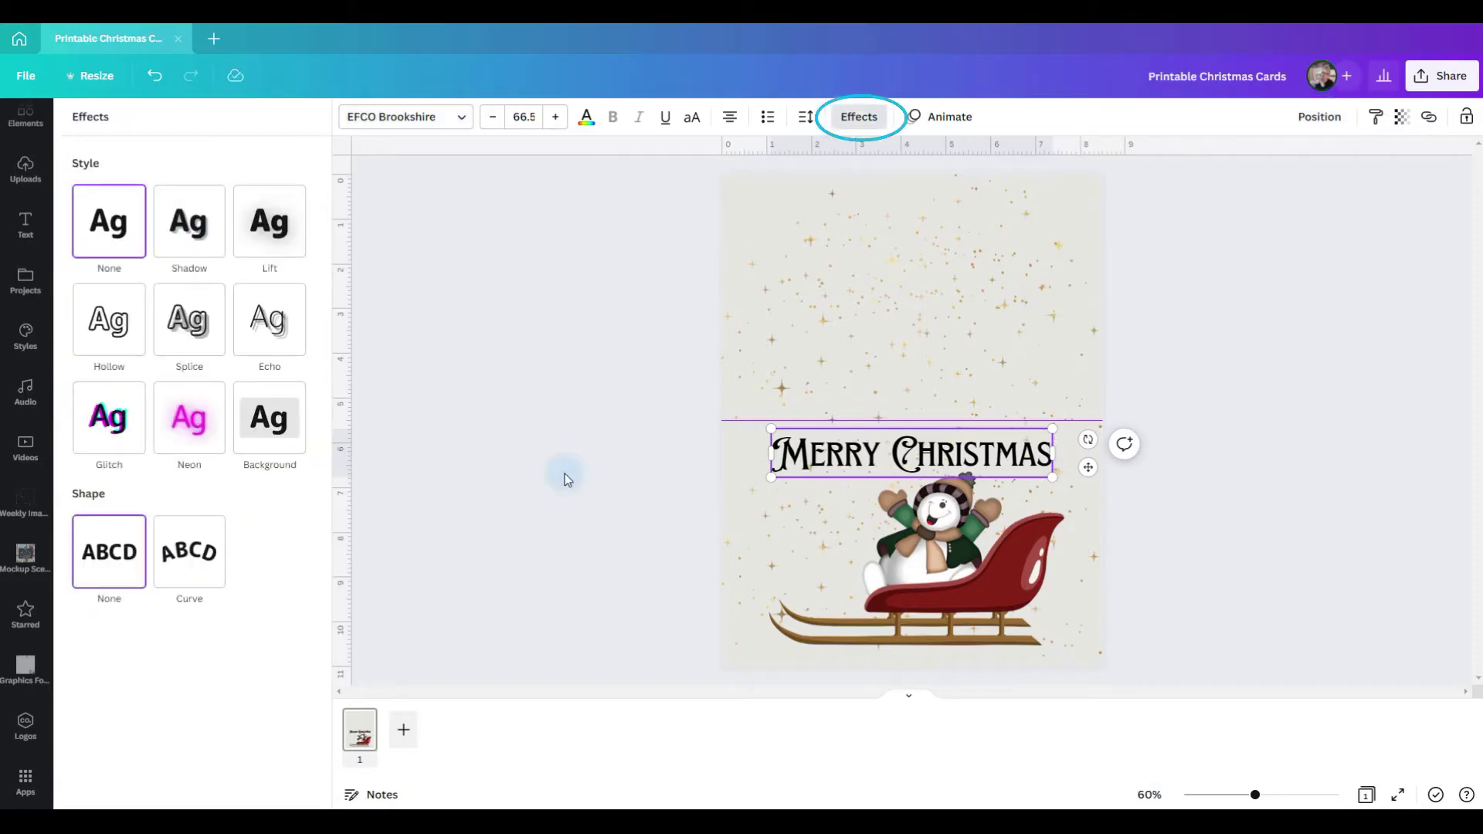
pyautogui.click(189, 551)
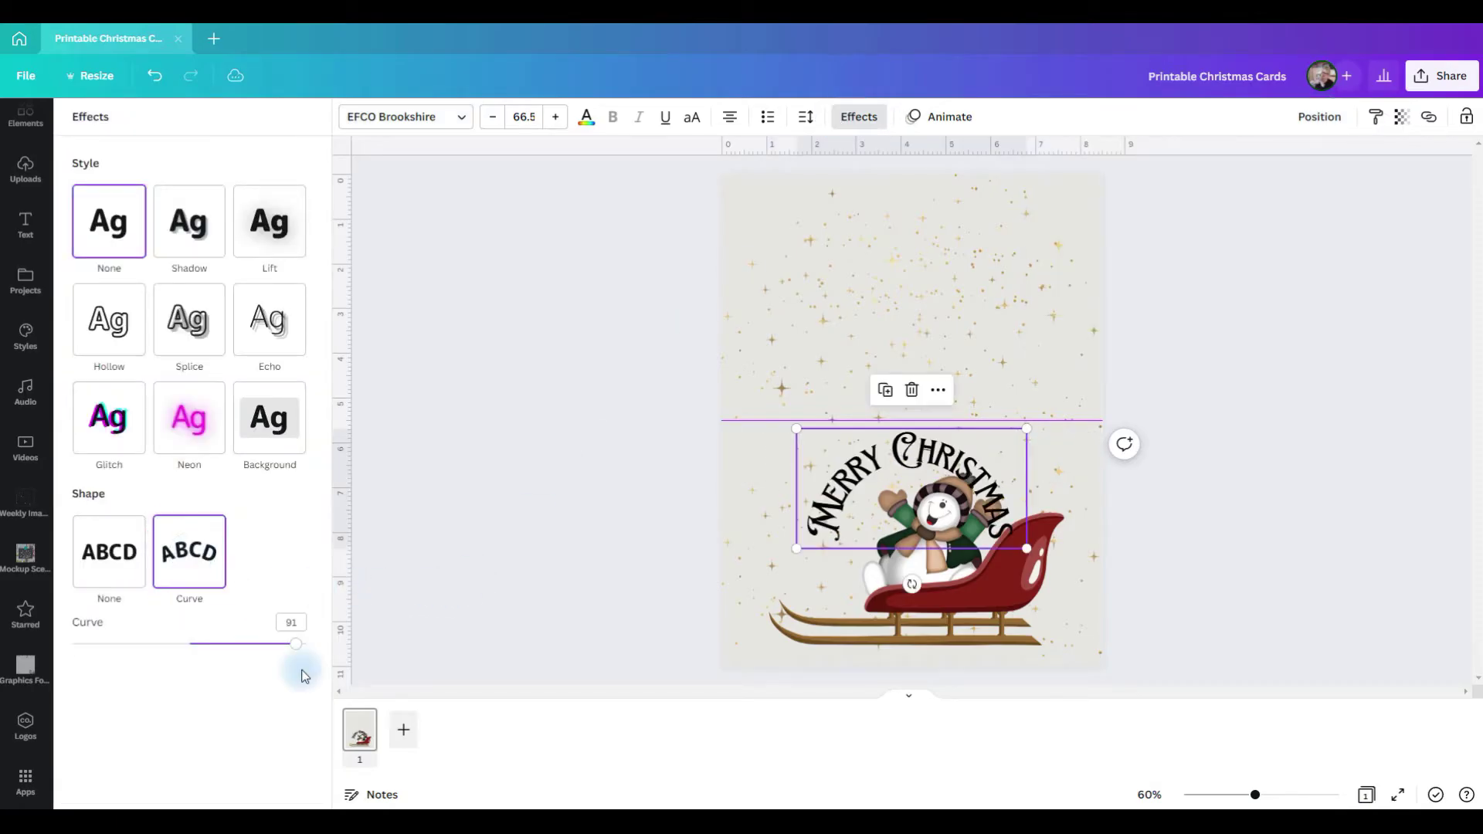
pyautogui.moveTo(296, 646); pyautogui.dragTo(254, 645)
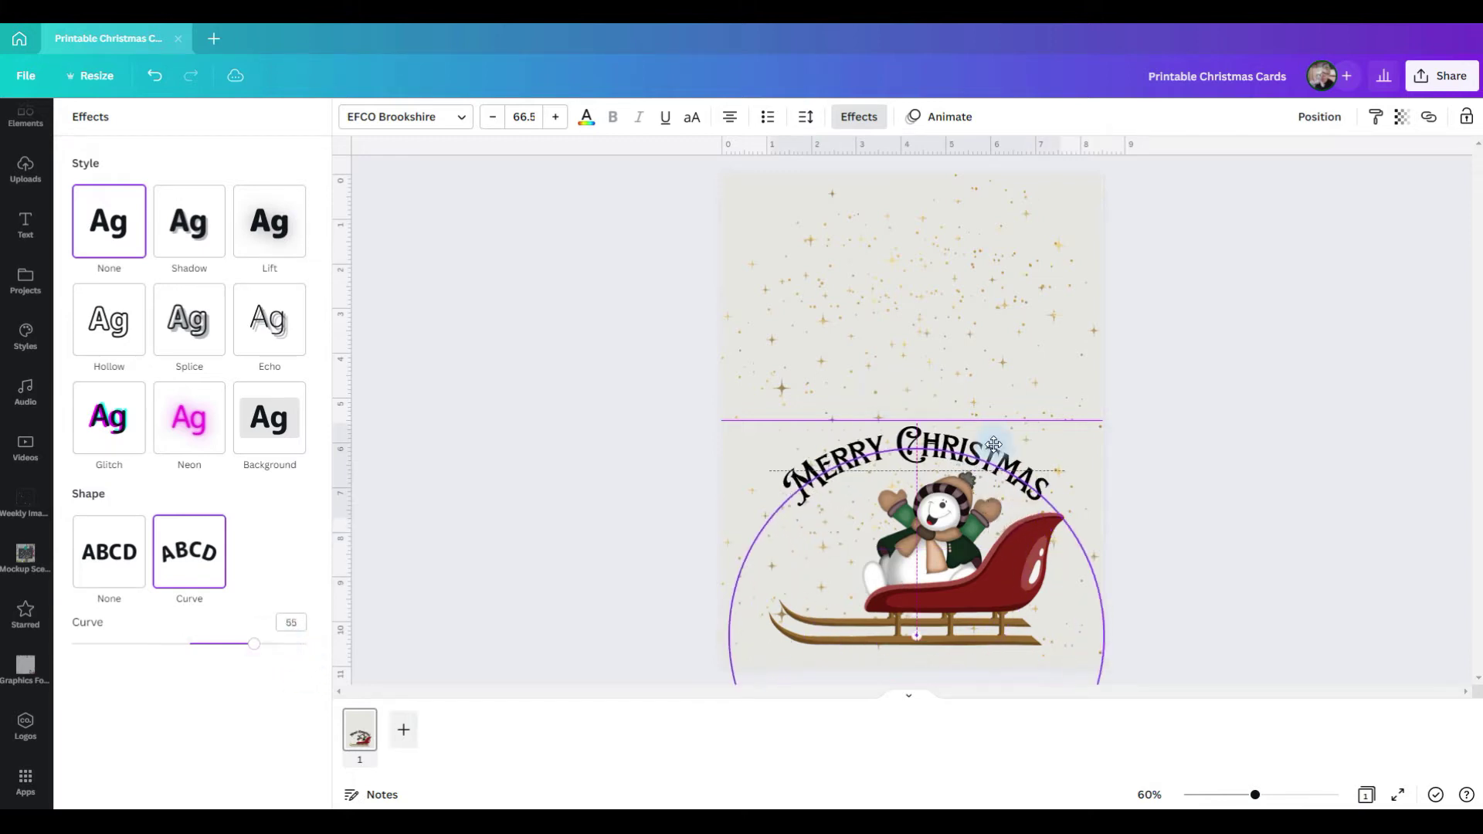
# Enlarge the curved text to 72, centre it on the page, and nudge the sleigh slightly
pyautogui.moveTo(1057, 513); pyautogui.dragTo(1071, 526)
pyautogui.click(1203, 513)
pyautogui.click(1190, 509)
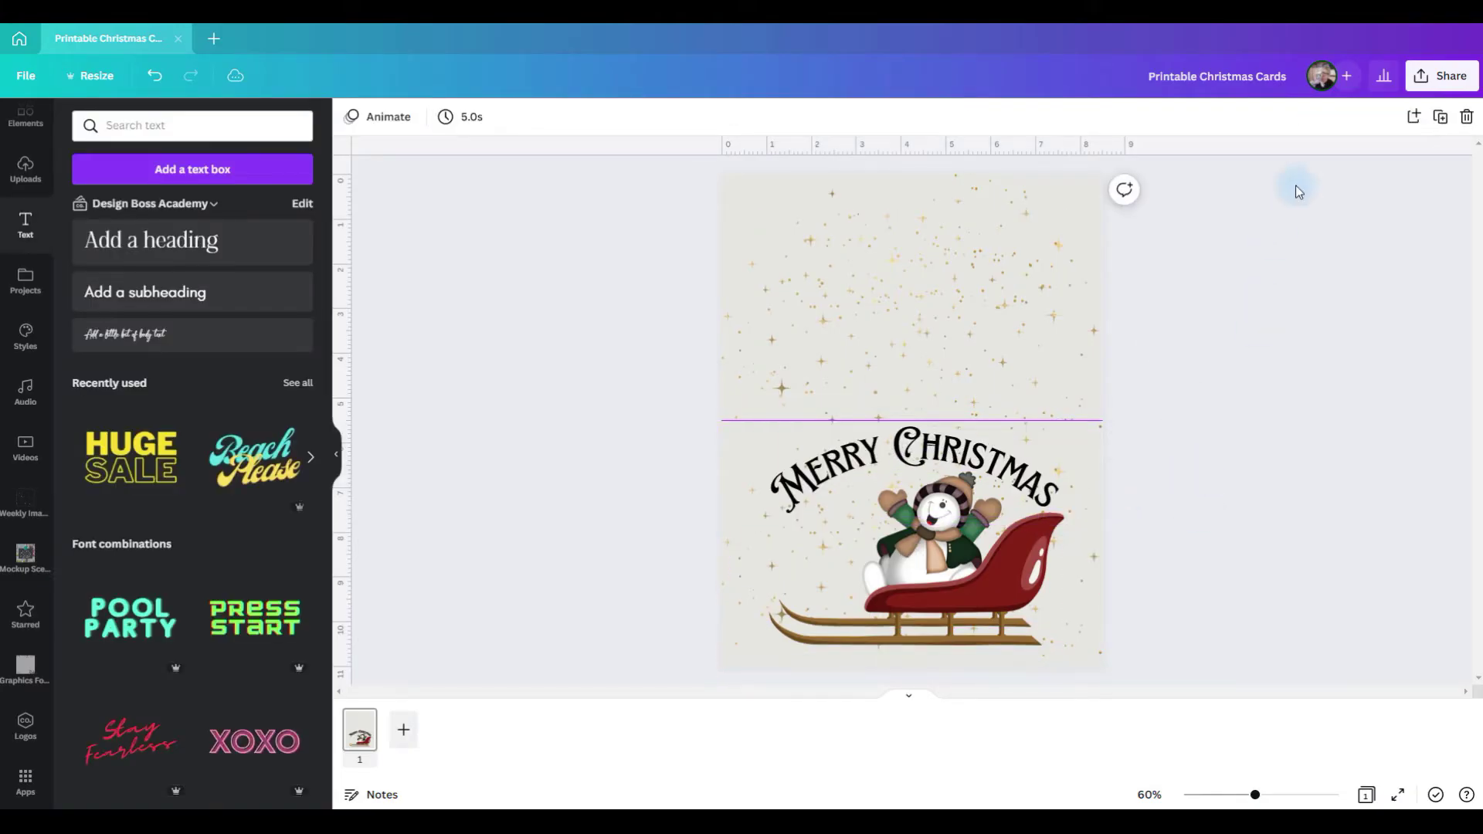
pyautogui.click(1051, 494)
pyautogui.click(1320, 116)
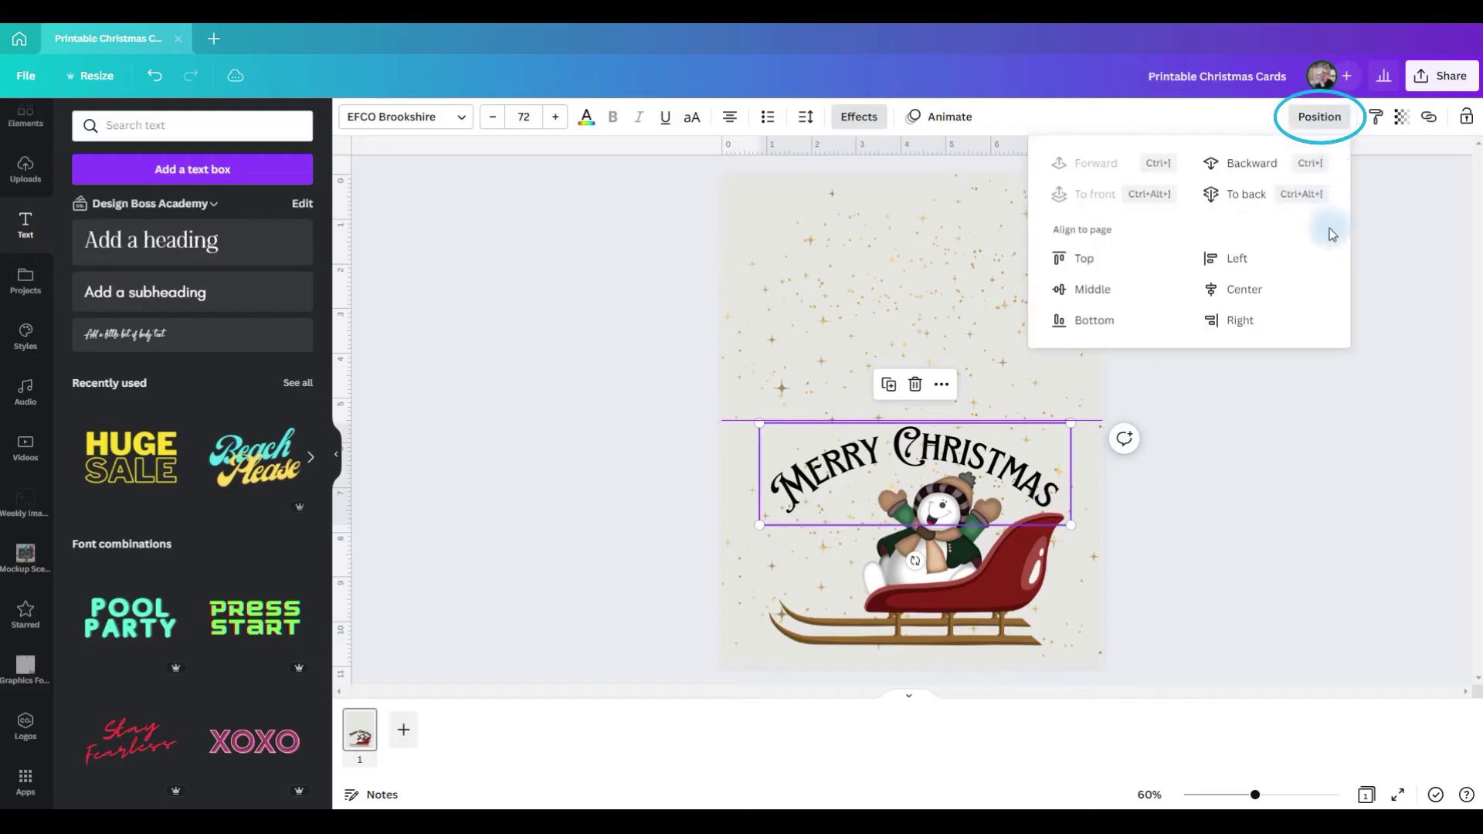
pyautogui.click(1297, 292)
pyautogui.moveTo(966, 609); pyautogui.dragTo(958, 614)
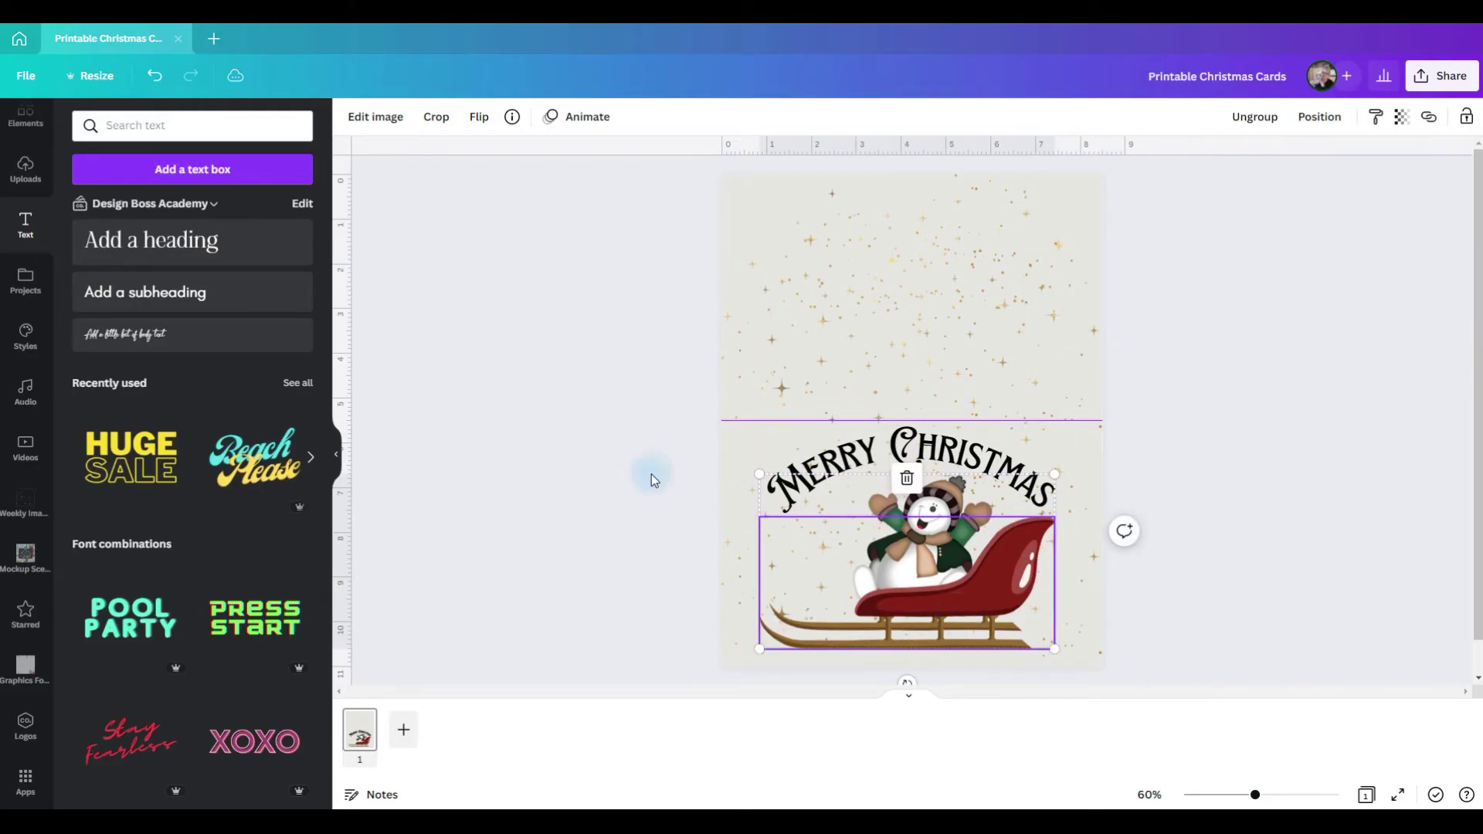
pyautogui.click(803, 485)
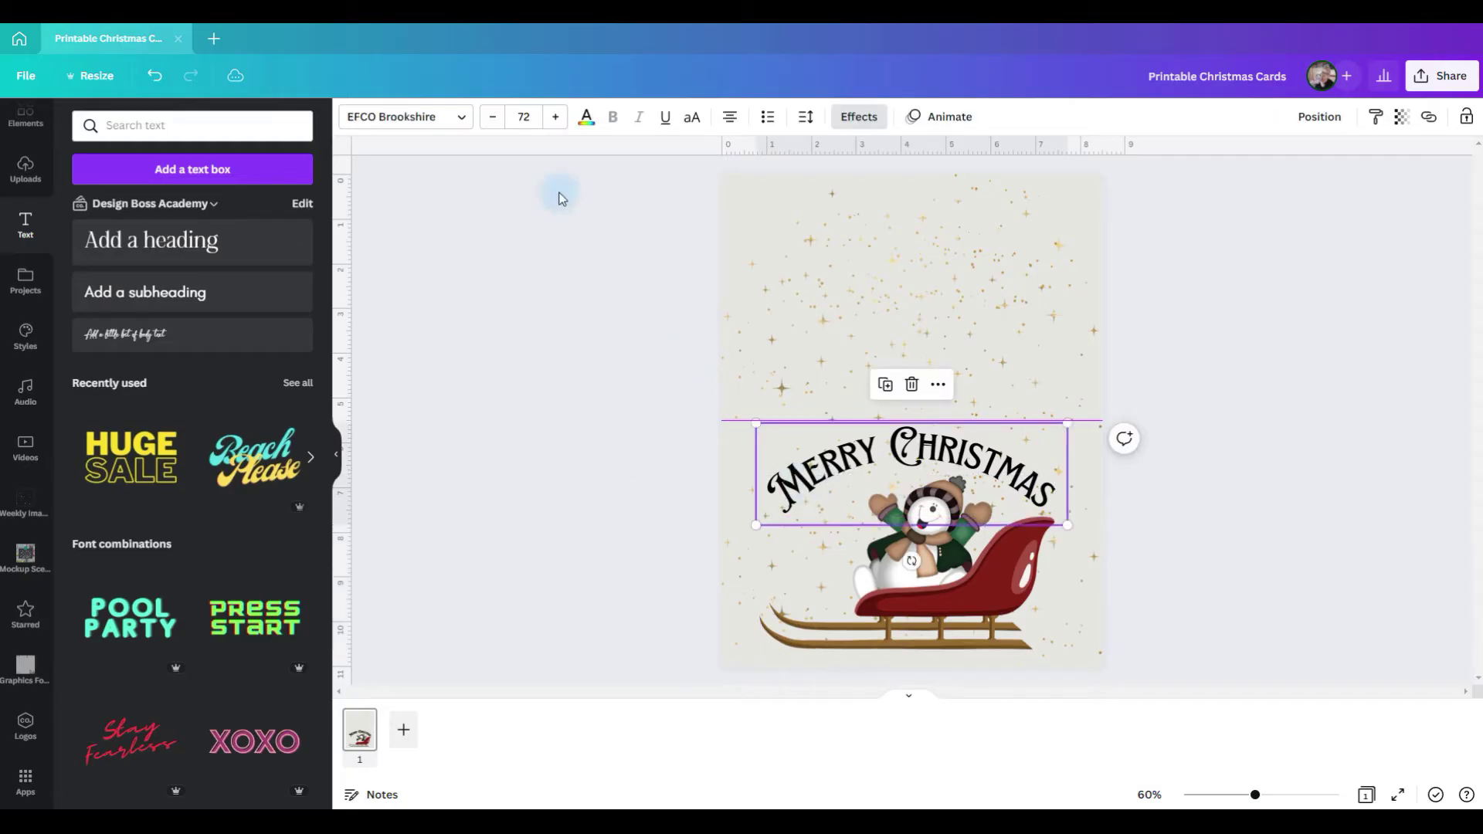
# Colour the curved greeting with the snowman's jacket green, then add the mushroom house image
pyautogui.click(588, 120)
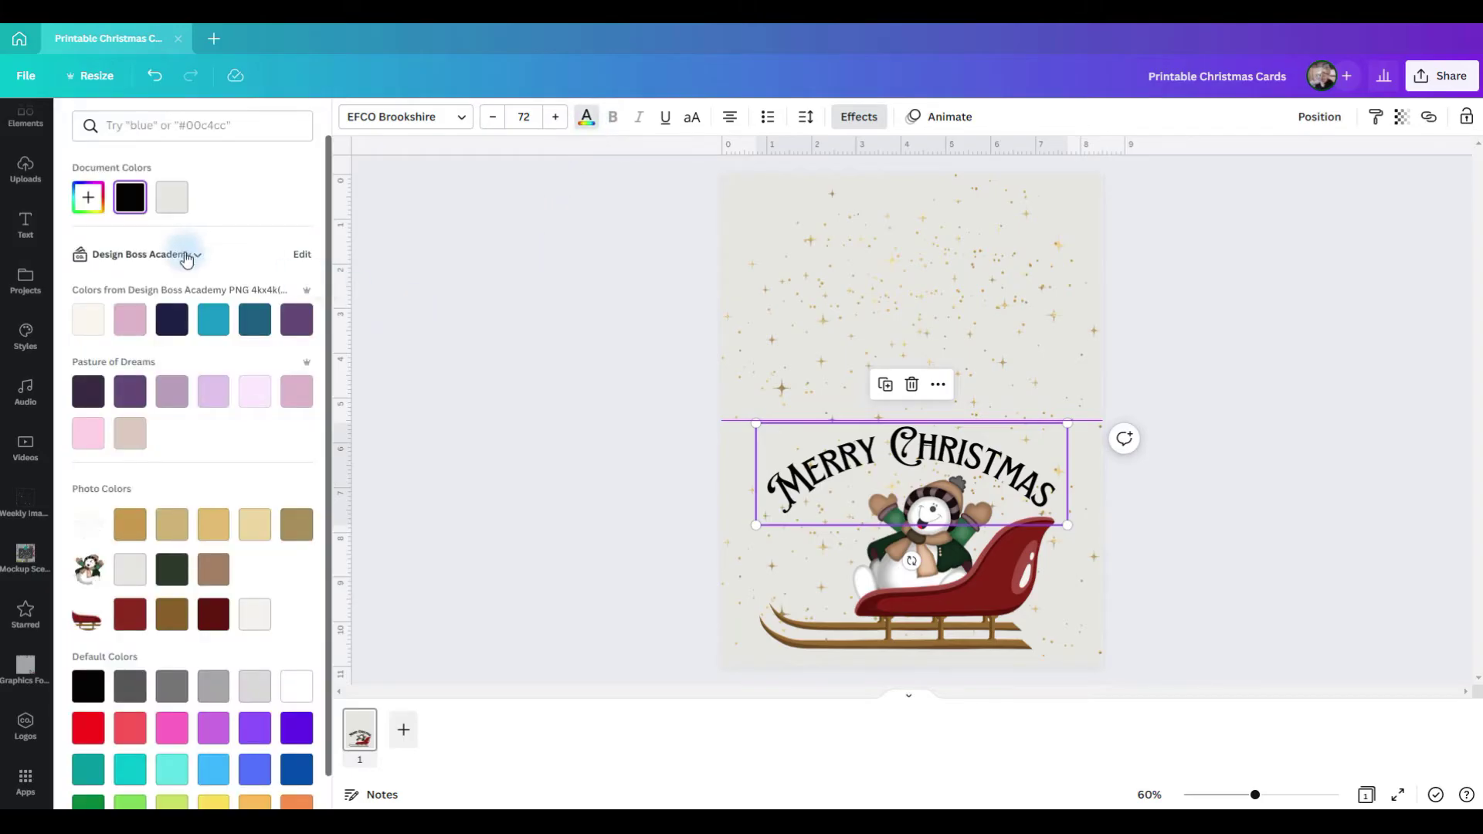
pyautogui.click(89, 200)
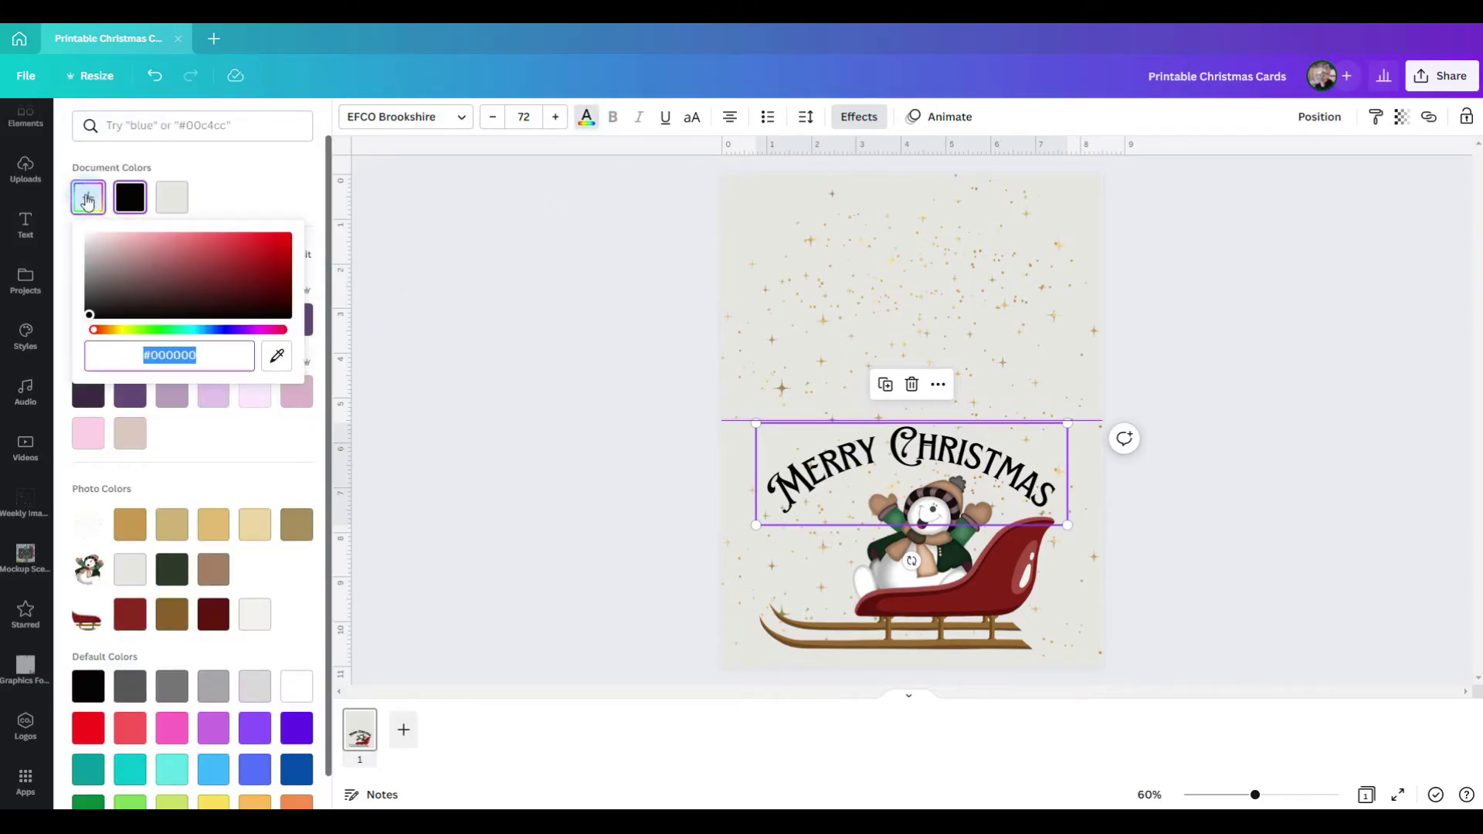
pyautogui.click(276, 357)
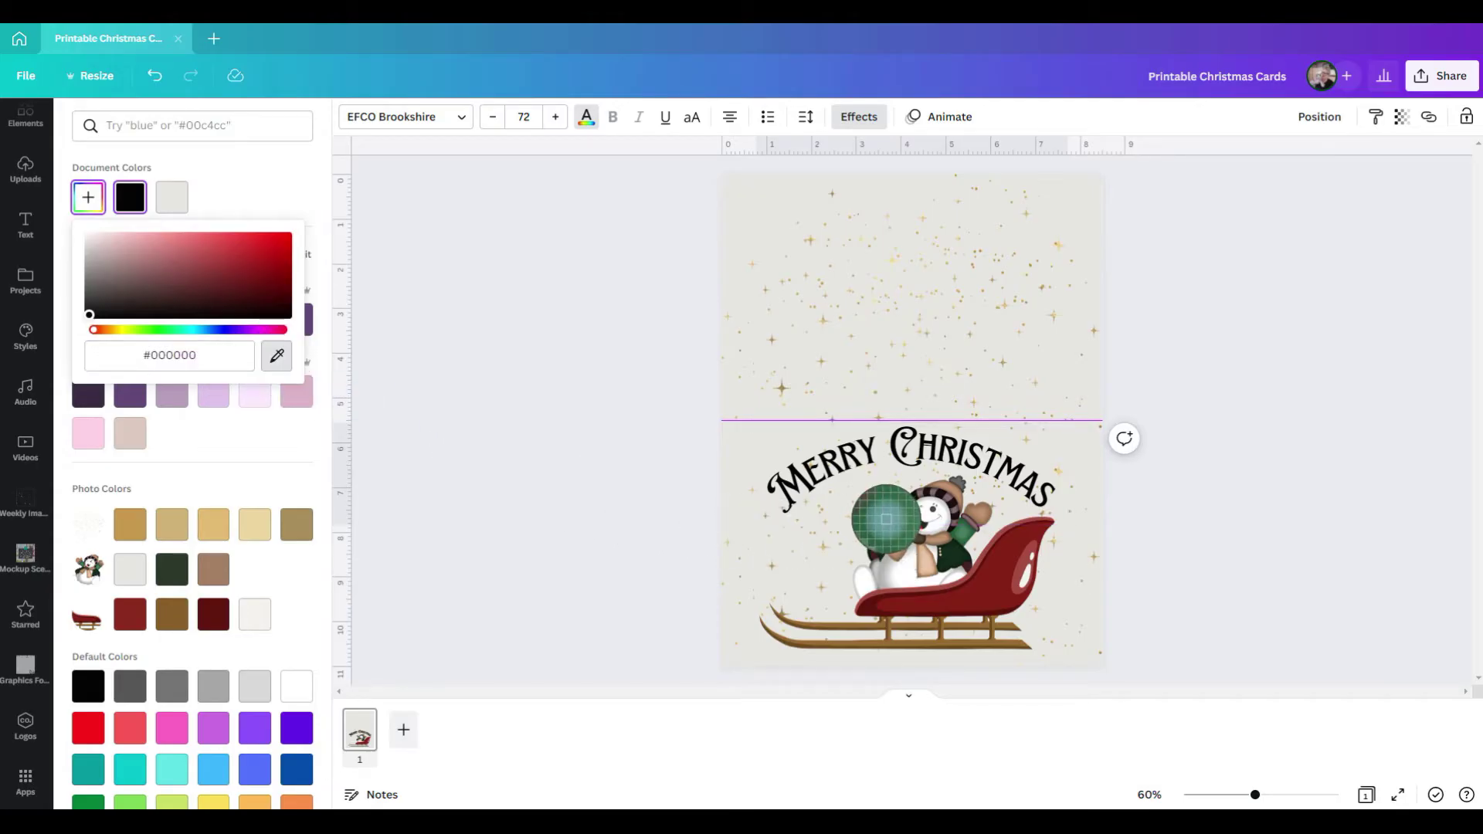
pyautogui.click(885, 518)
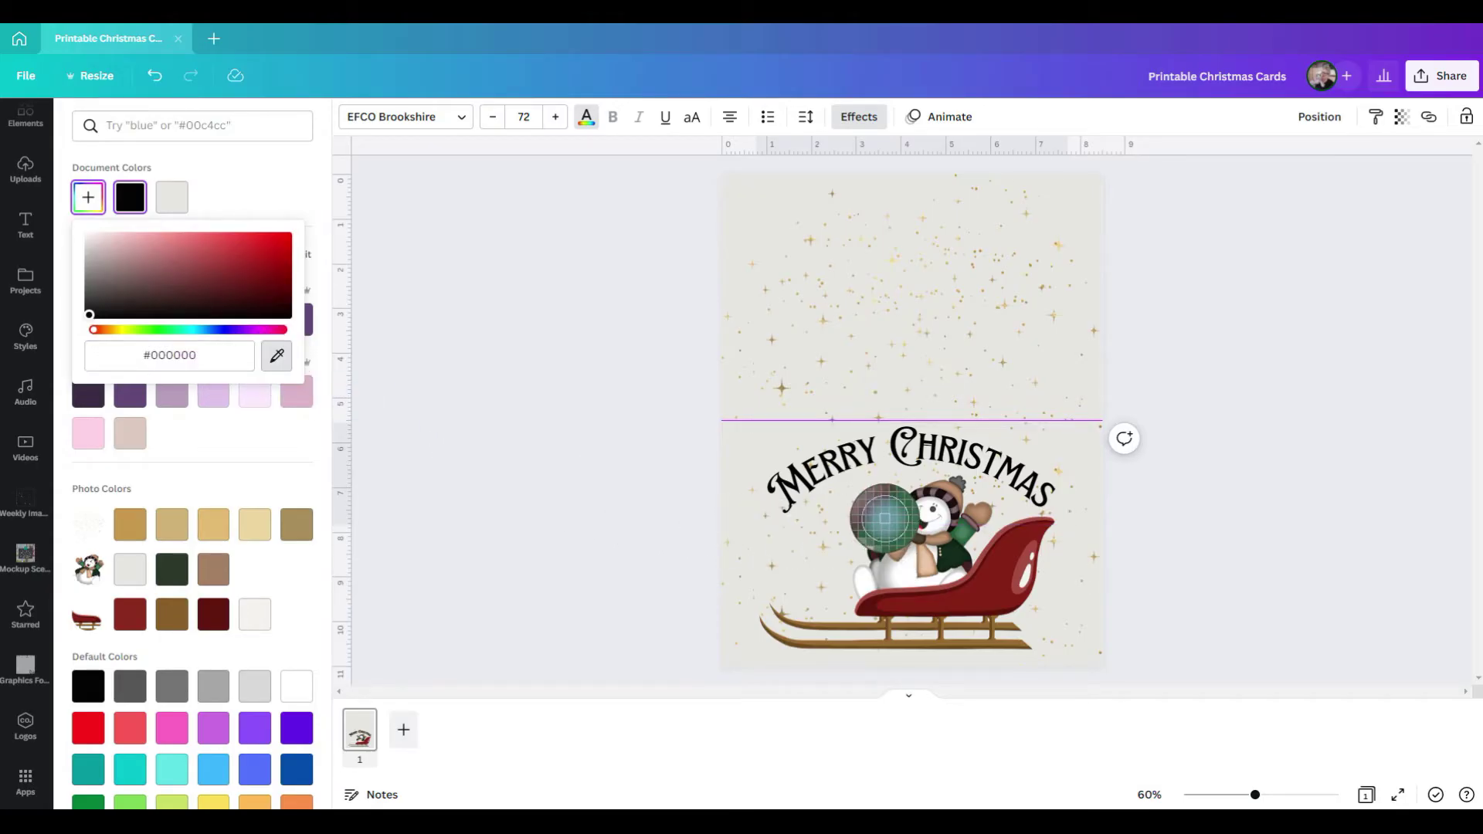
pyautogui.press('Escape')
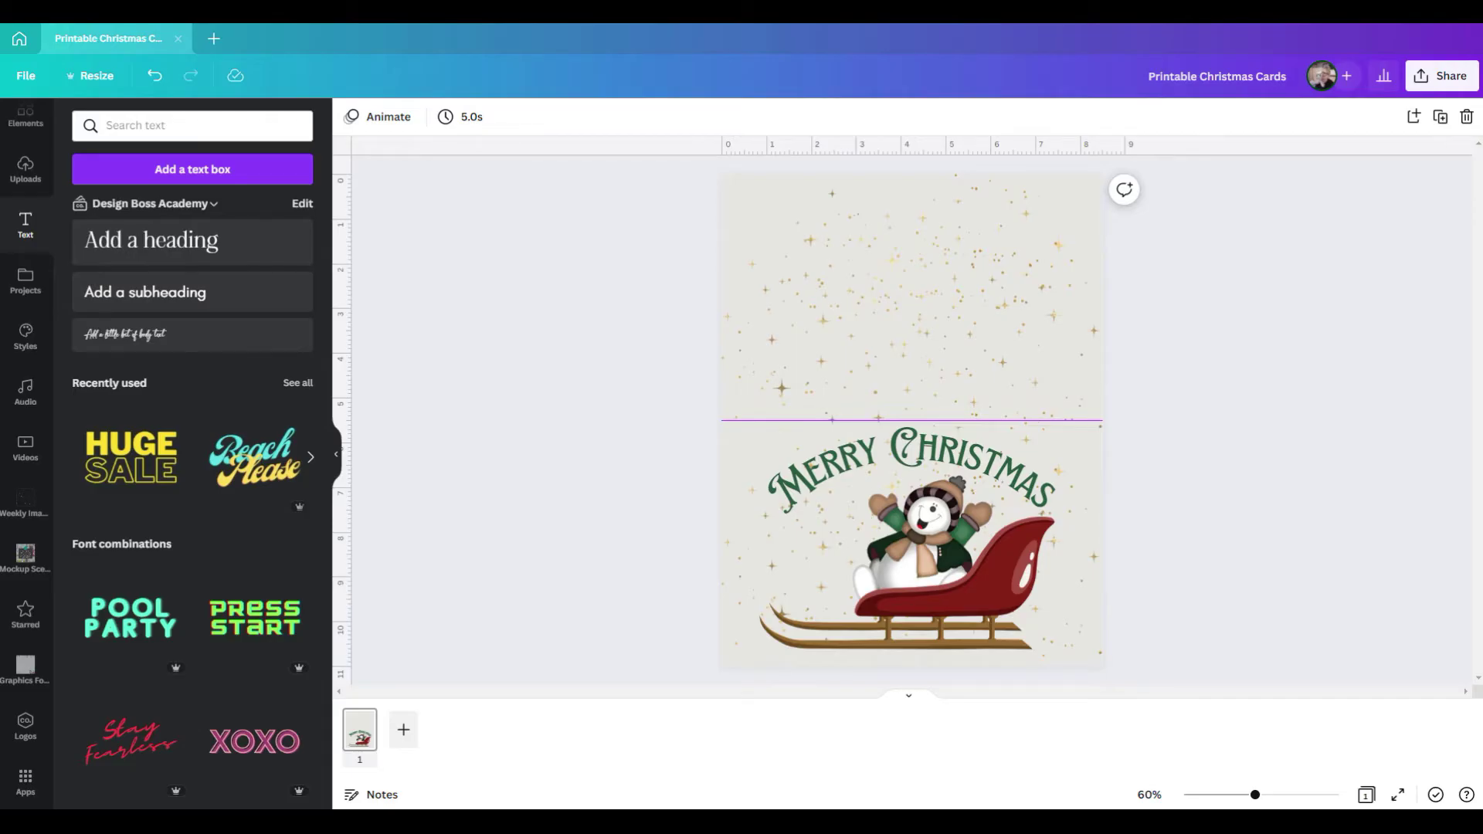
pyautogui.click(25, 502)
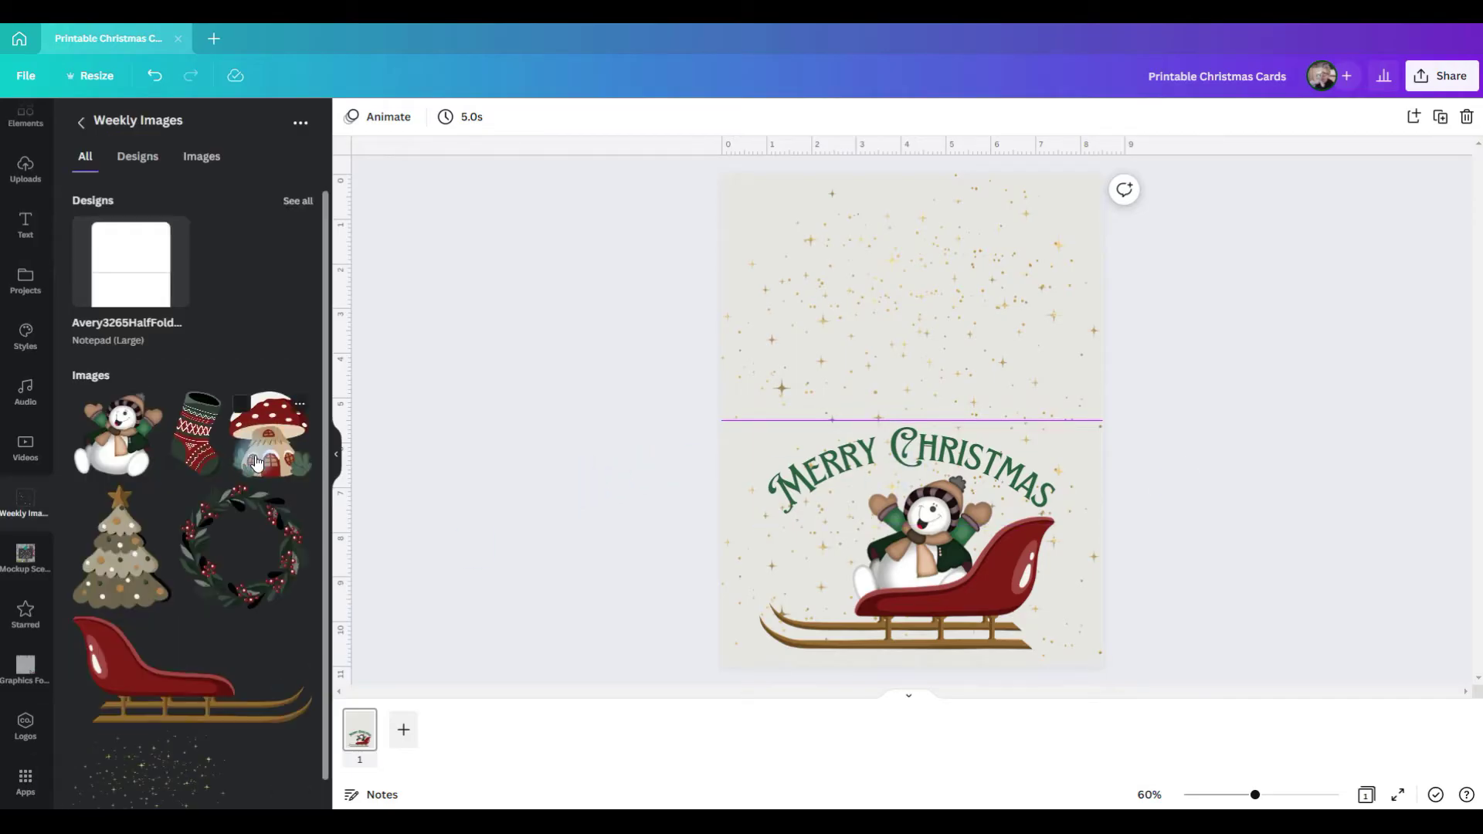
pyautogui.click(269, 433)
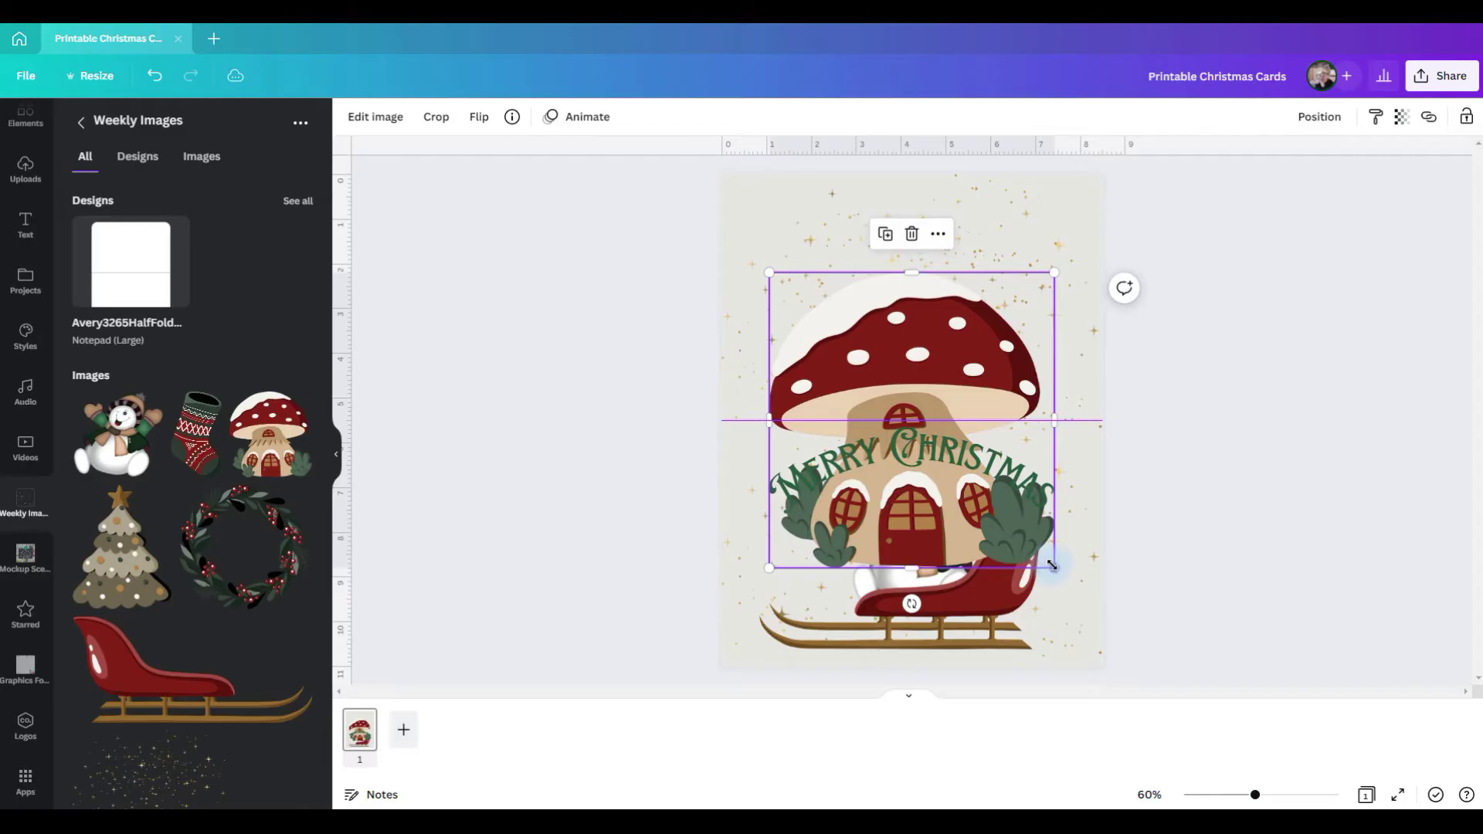
# Shrink the mushroom house and a Christmas tree and line them up in the top half
pyautogui.moveTo(1053, 557); pyautogui.dragTo(918, 427)
pyautogui.moveTo(864, 361); pyautogui.dragTo(969, 302)
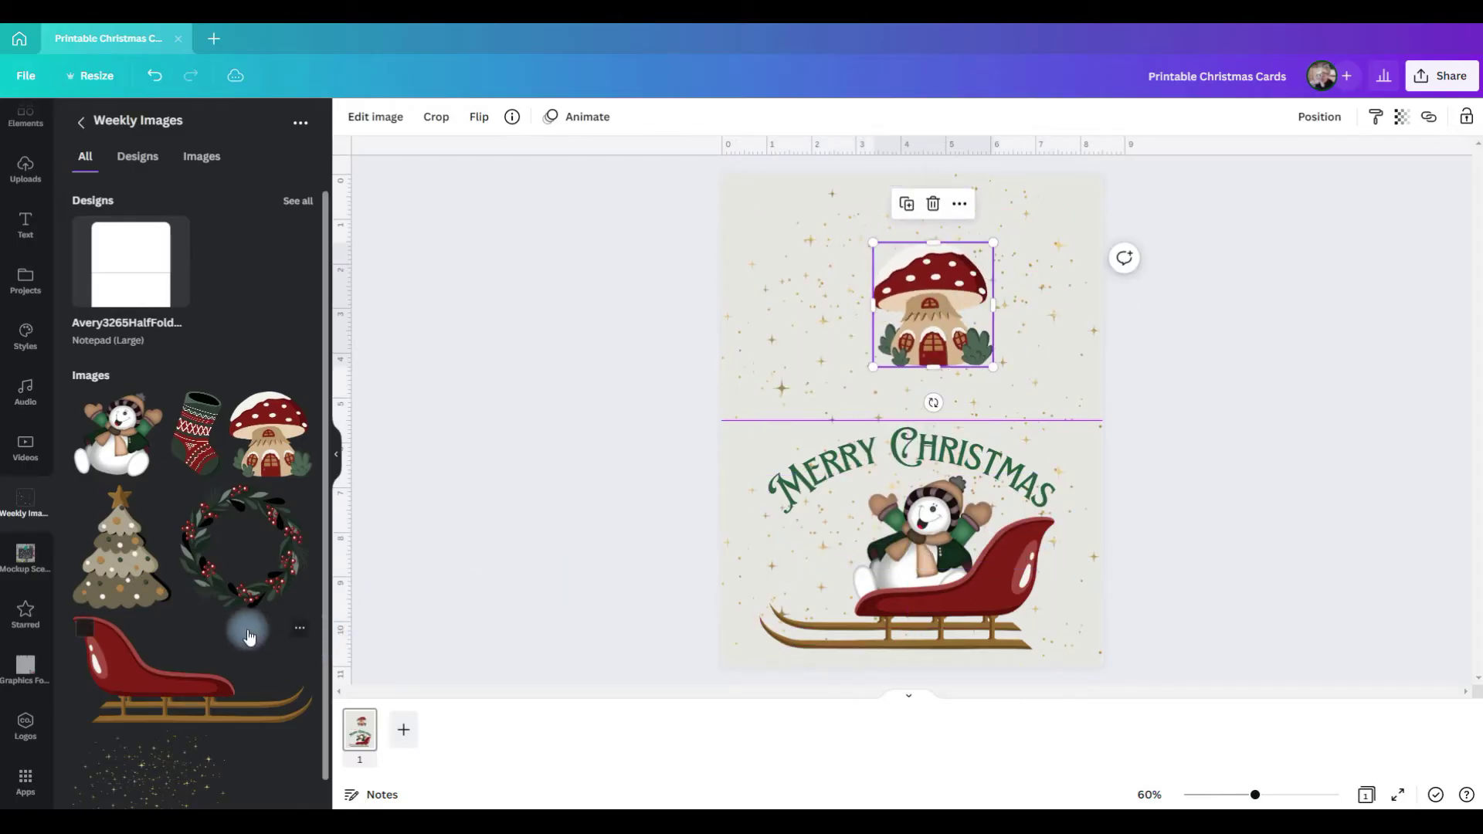
pyautogui.click(120, 549)
pyautogui.moveTo(1053, 596); pyautogui.dragTo(878, 377)
pyautogui.moveTo(827, 324); pyautogui.dragTo(858, 317)
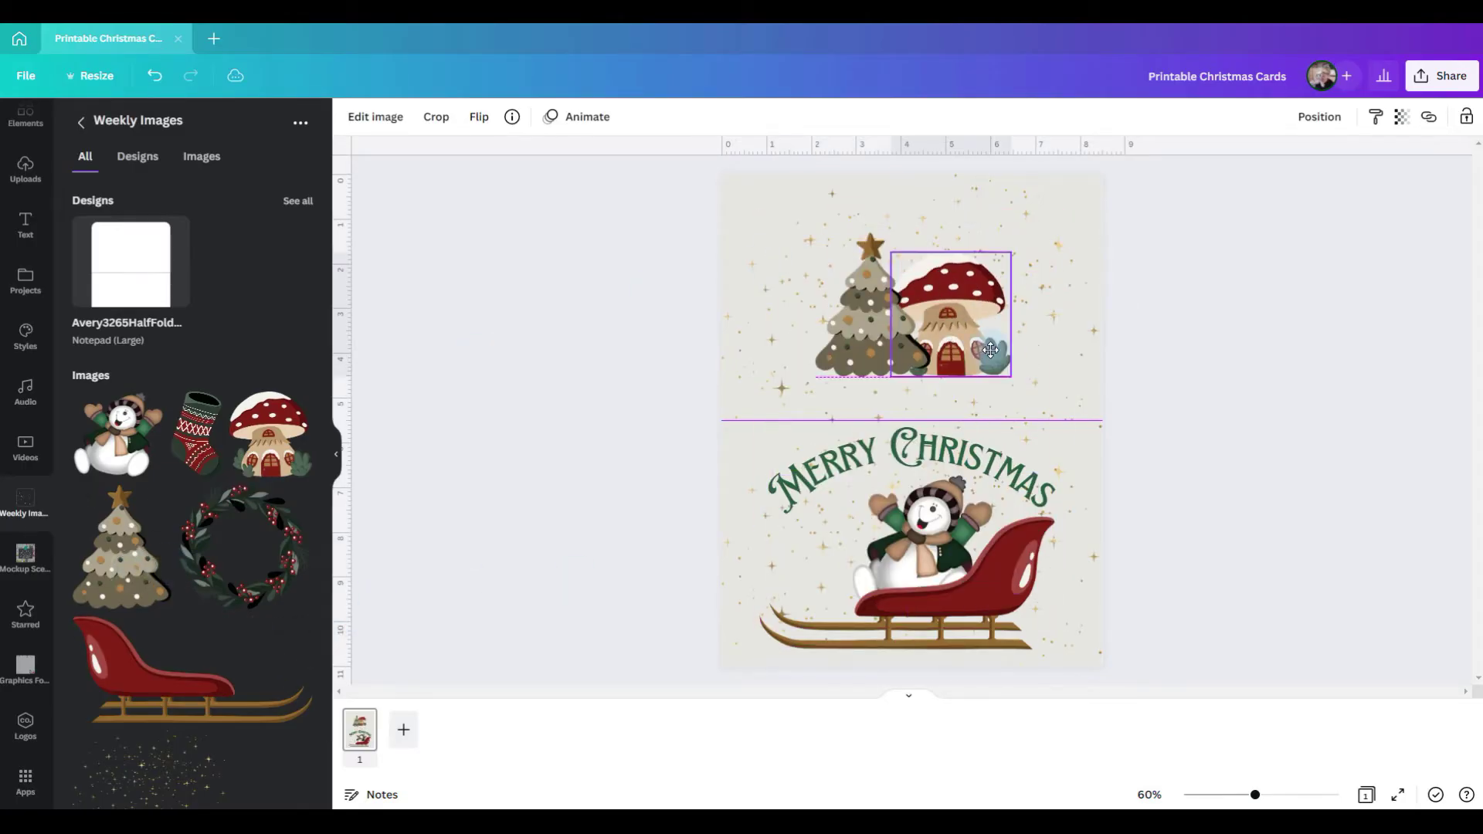
pyautogui.moveTo(966, 317); pyautogui.dragTo(967, 323)
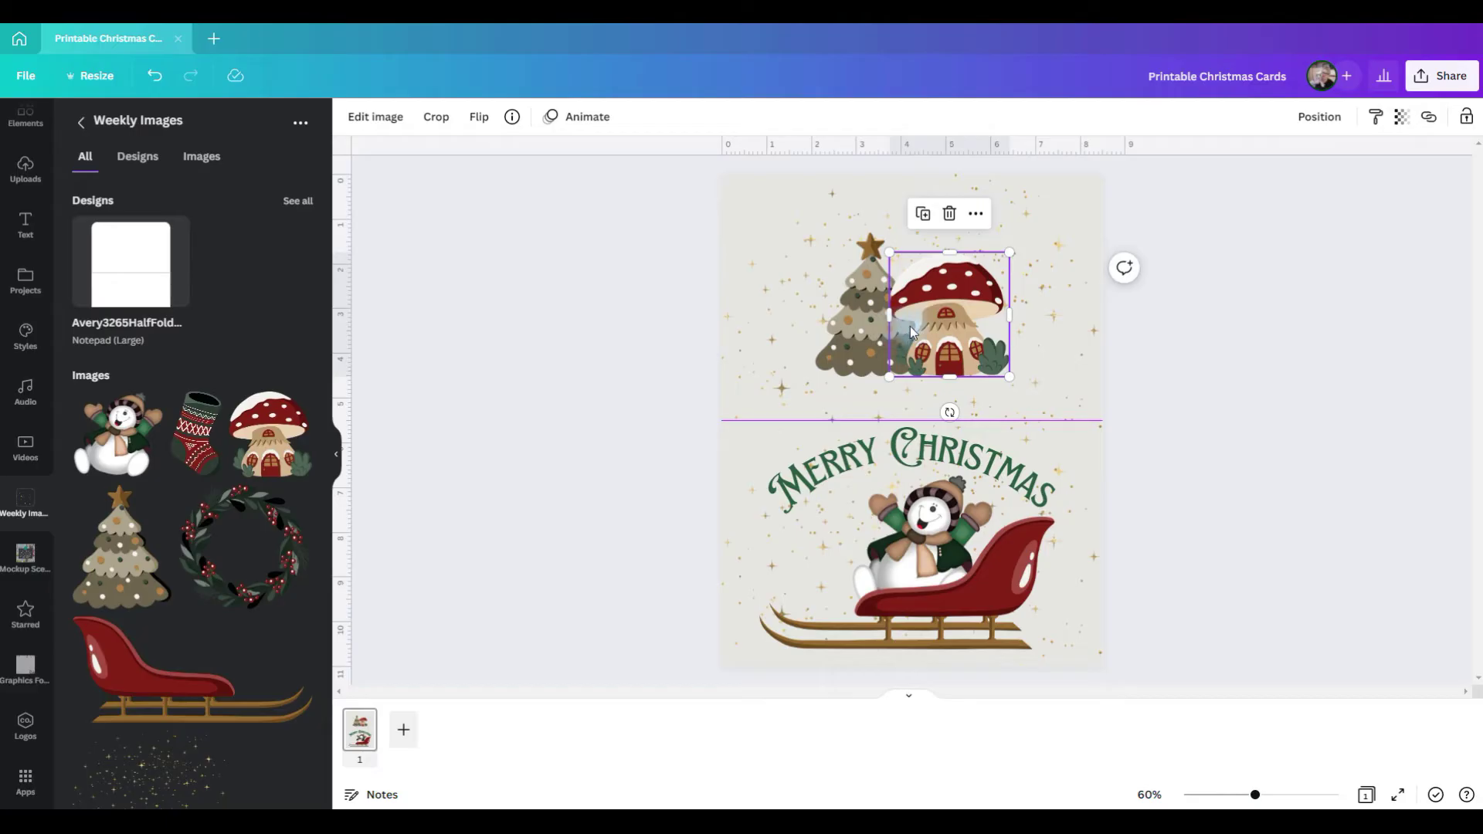
# Flip the mushroom house and tree vertically, tilt the tree slightly and raise the house
pyautogui.click(479, 117)
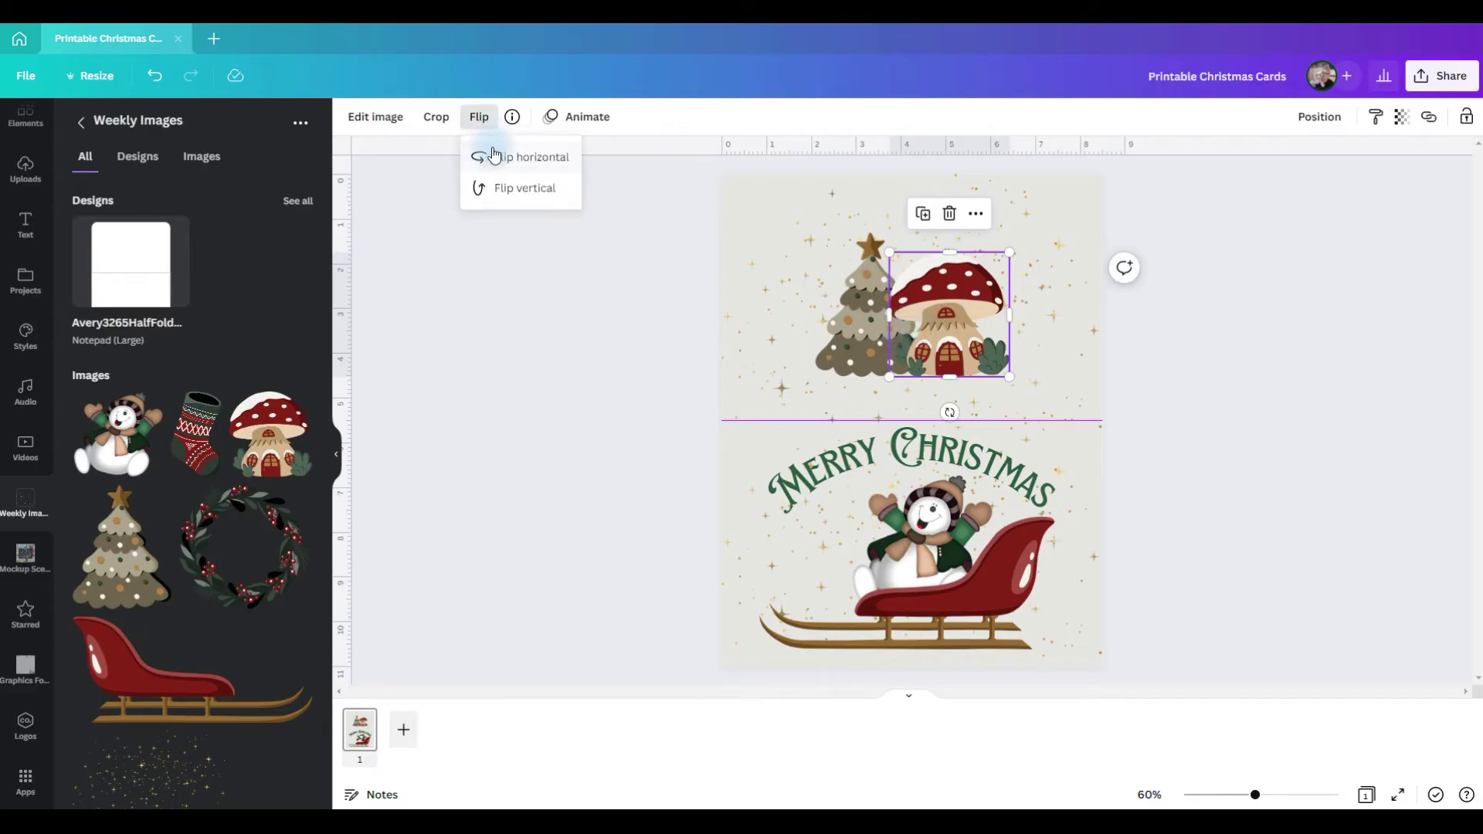
pyautogui.click(506, 188)
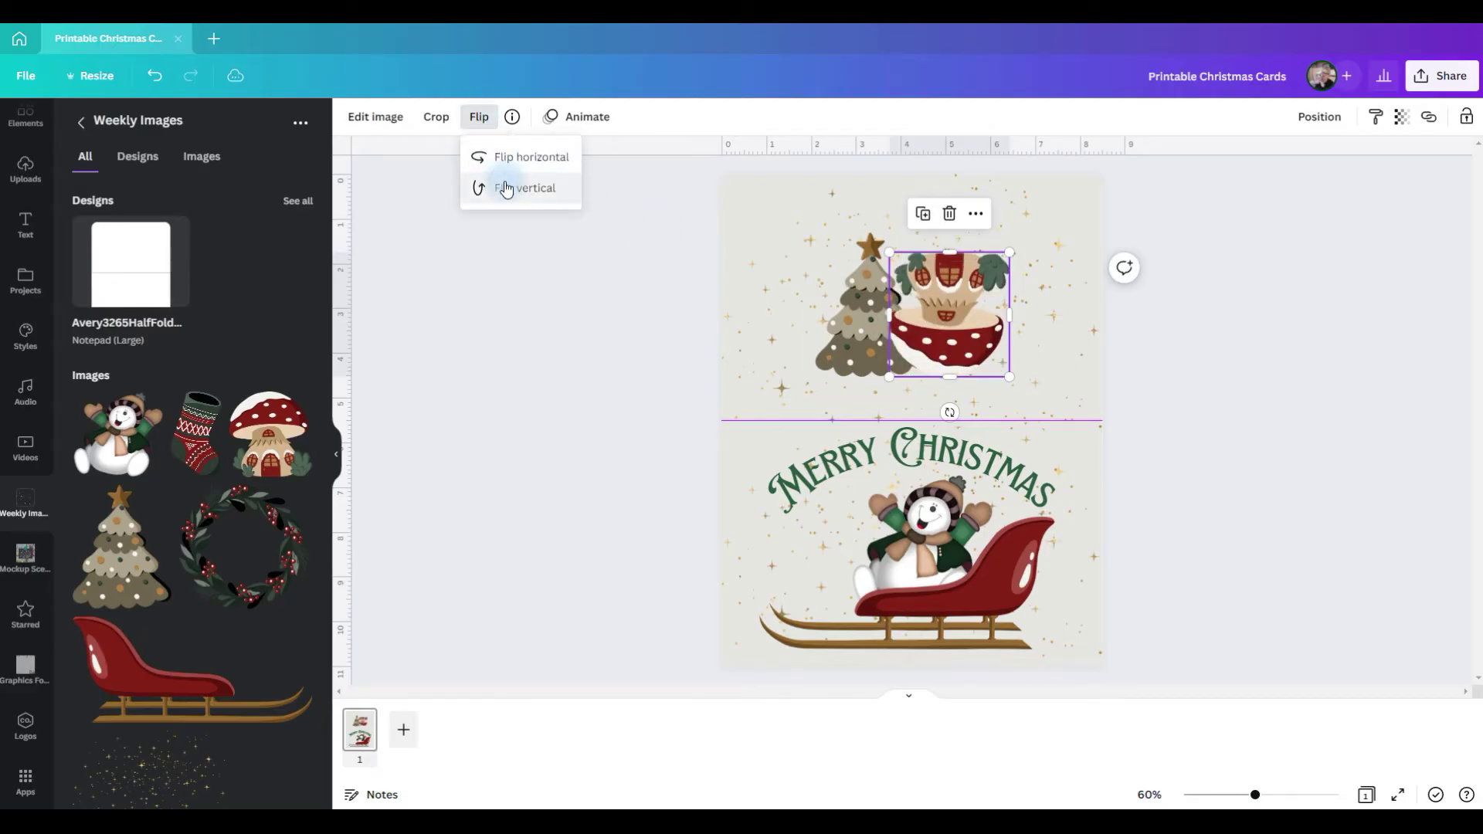
pyautogui.click(866, 290)
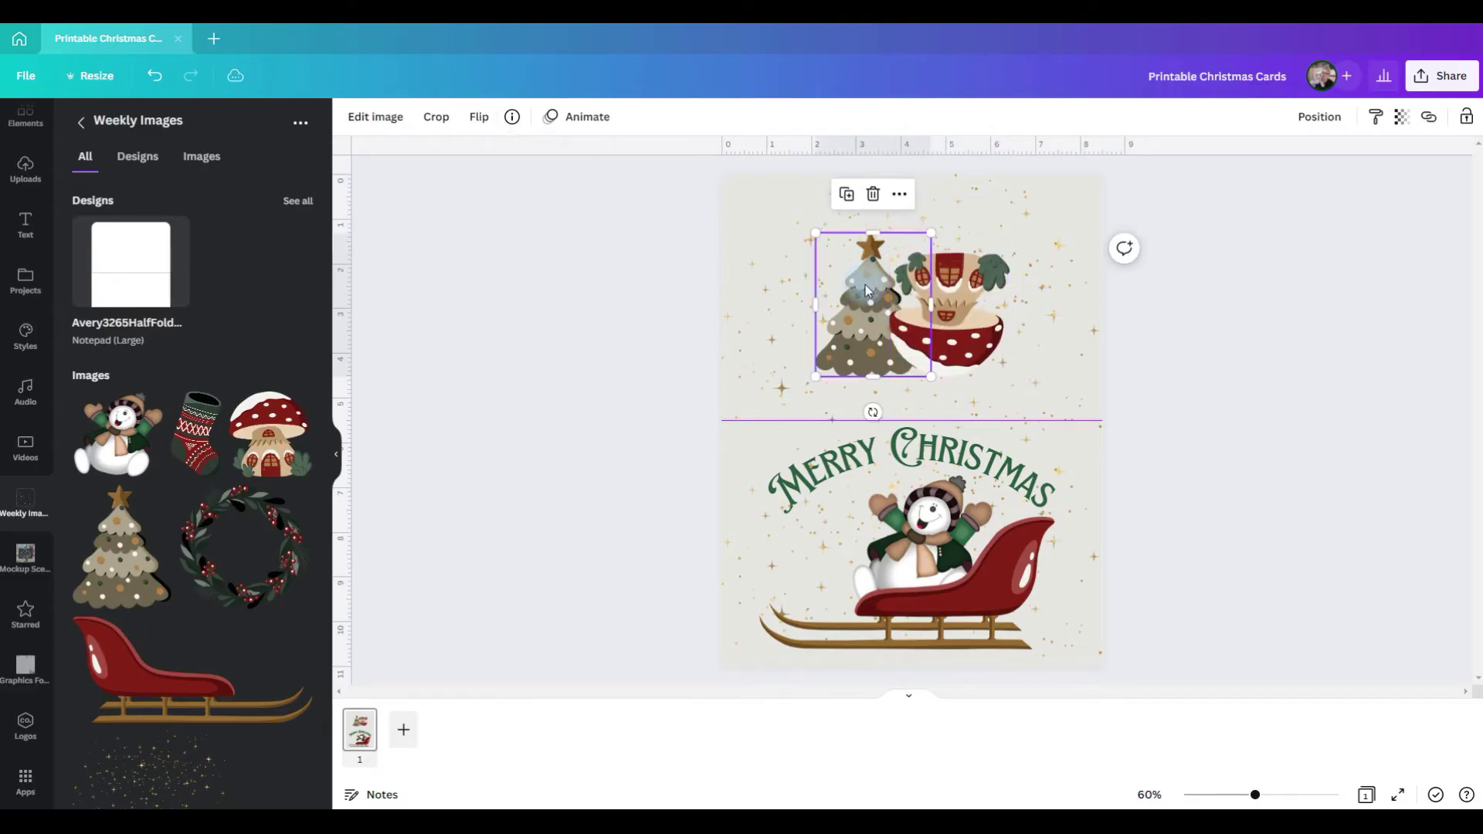
pyautogui.click(477, 117)
pyautogui.click(519, 200)
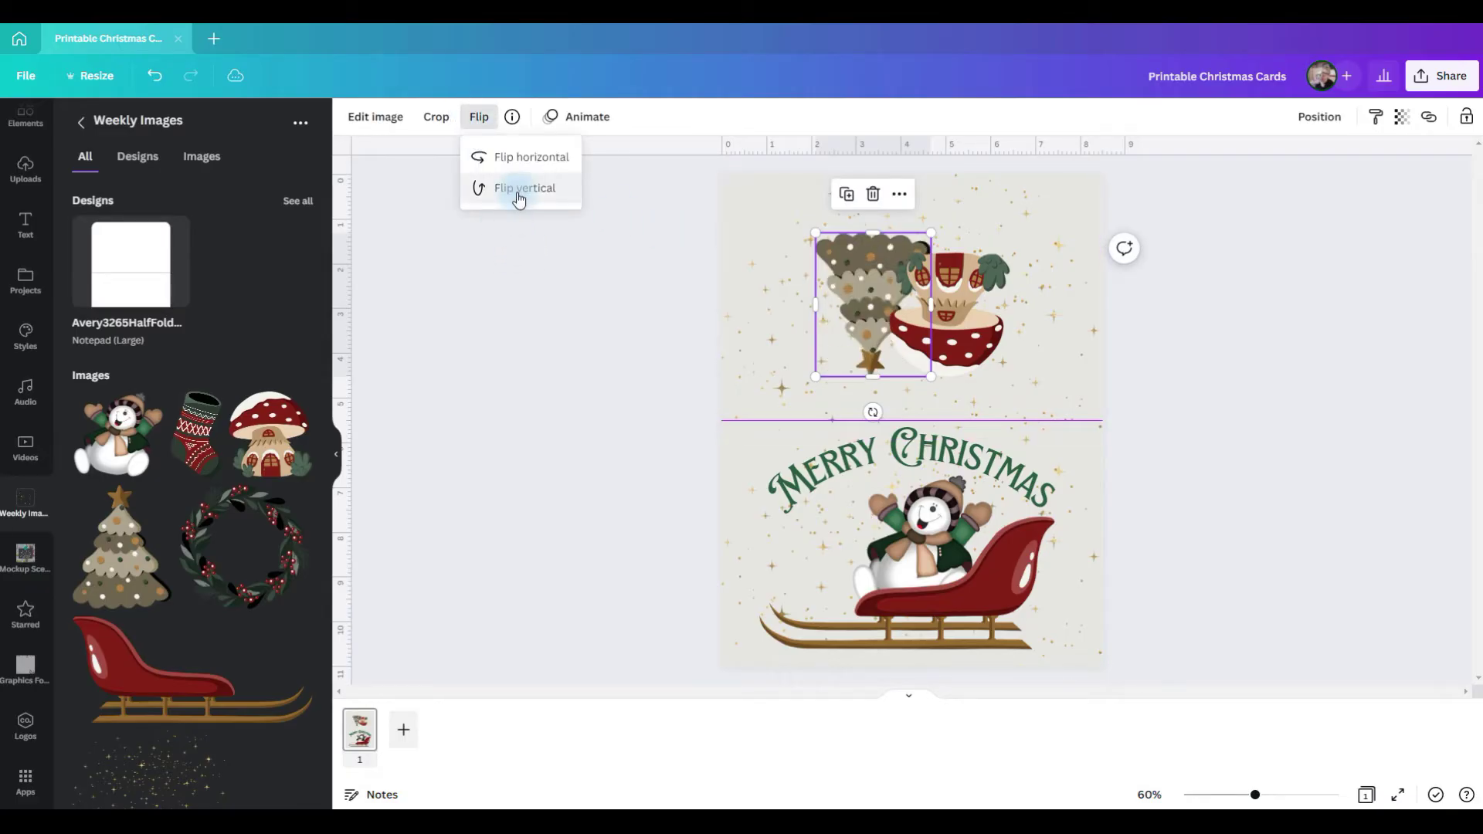
pyautogui.moveTo(873, 411); pyautogui.dragTo(892, 410)
pyautogui.click(962, 357)
pyautogui.moveTo(962, 357); pyautogui.dragTo(960, 329)
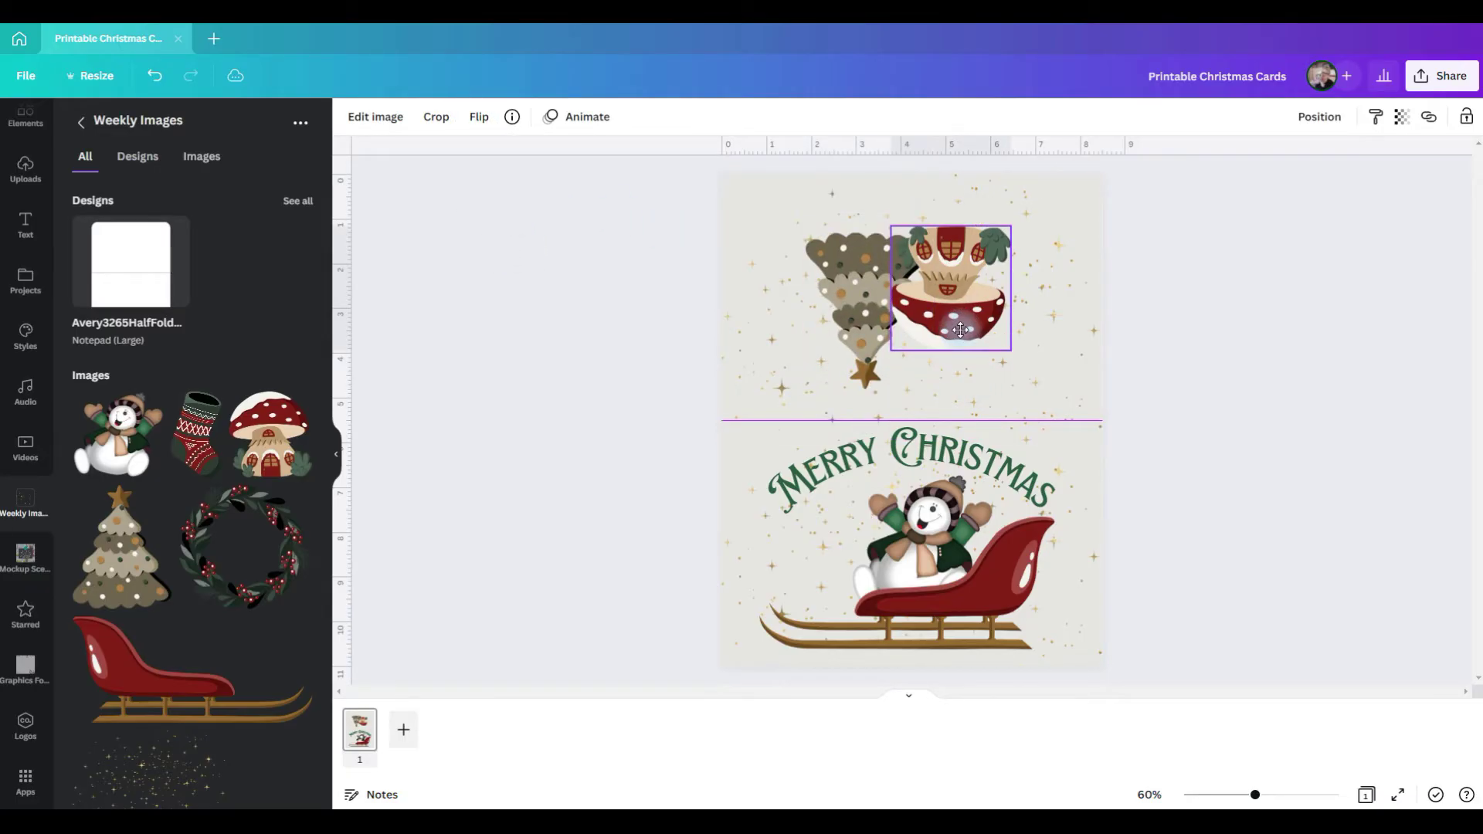
pyautogui.click(694, 288)
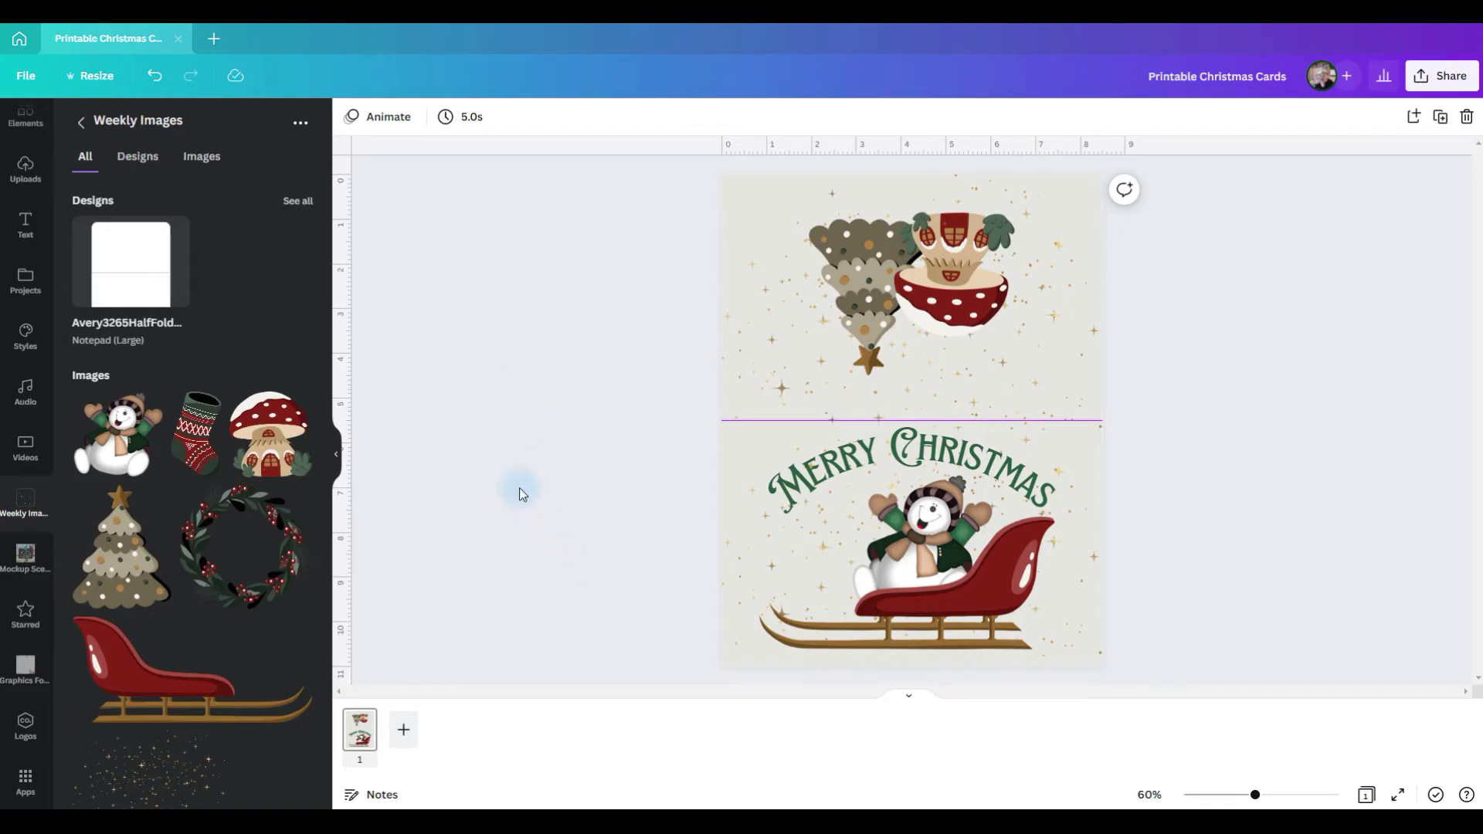
pyautogui.click(357, 742)
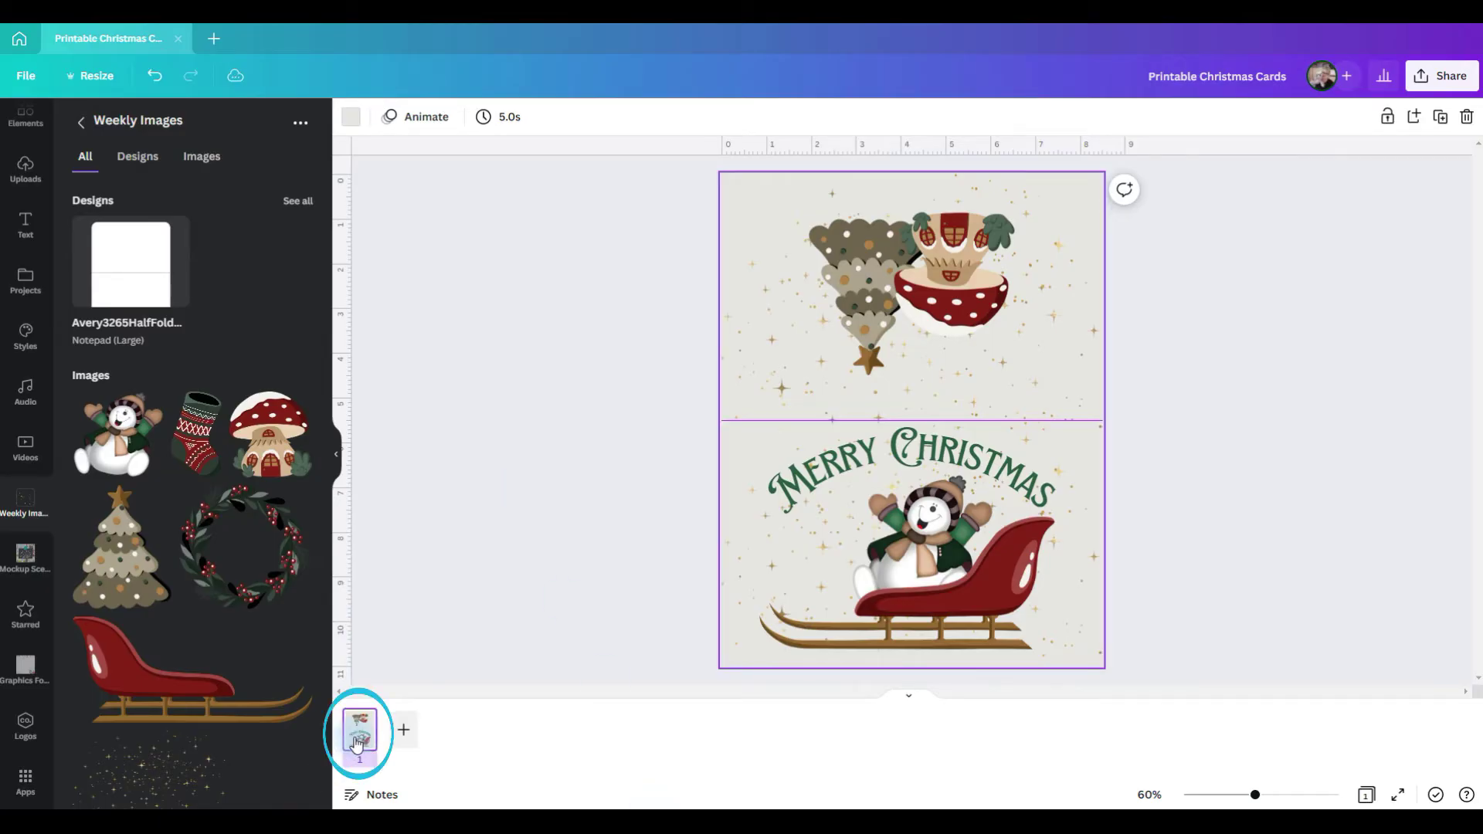
# Duplicate page 1 as page 2 and delete its mushroom house and Christmas tree
pyautogui.rightClick(357, 741)
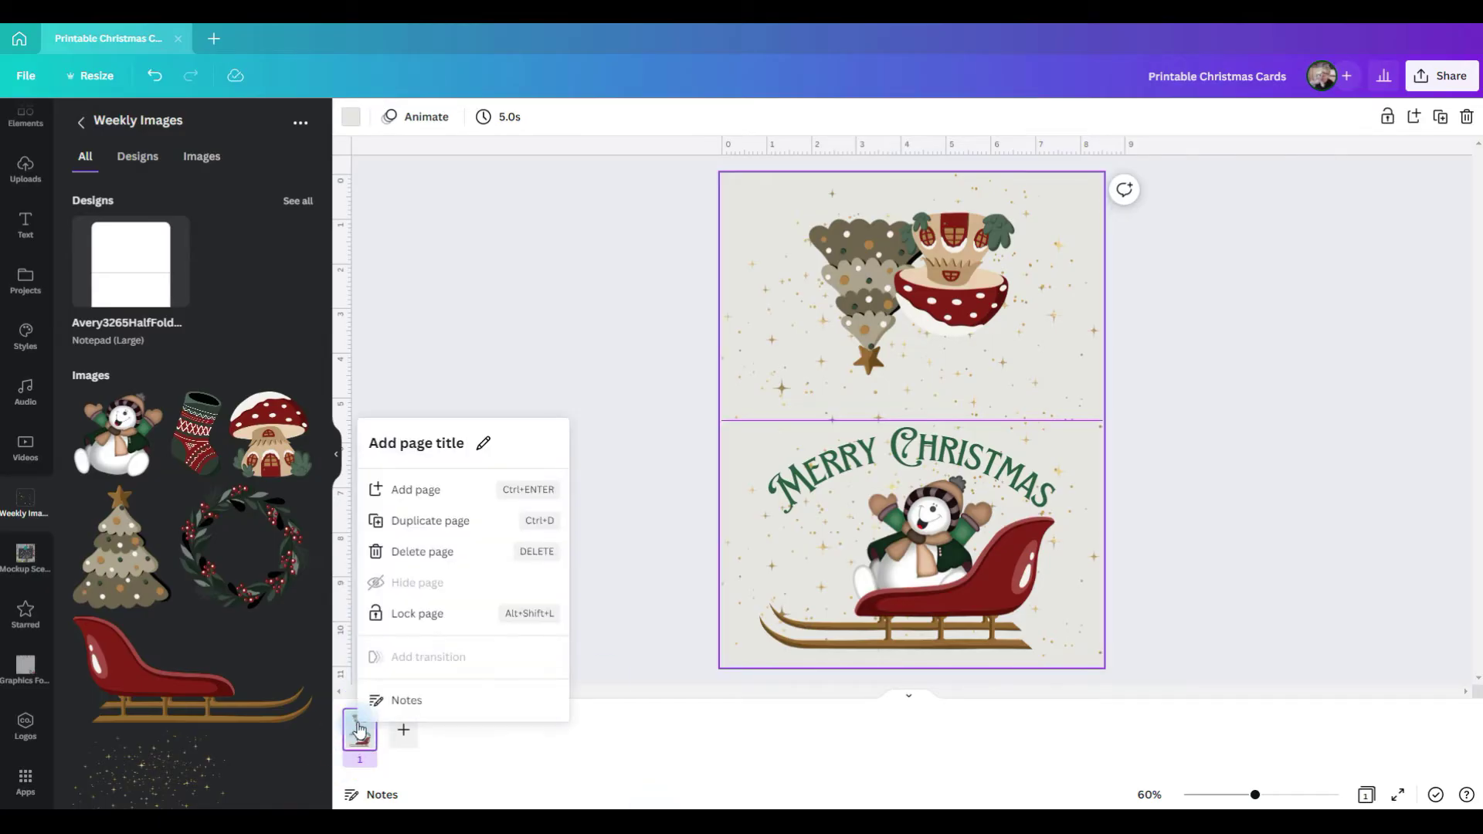
pyautogui.click(399, 532)
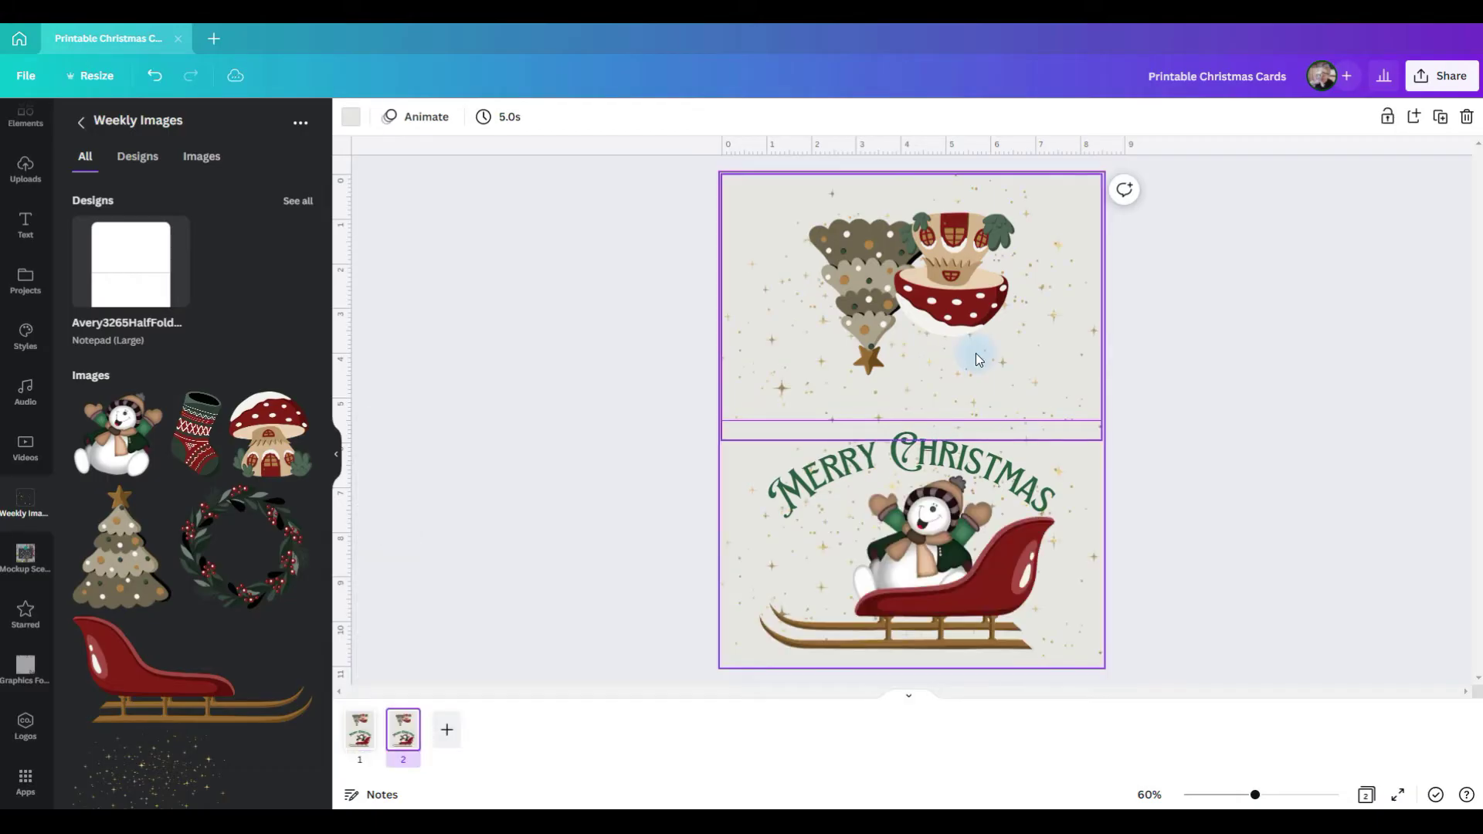
pyautogui.click(962, 310)
pyautogui.click(955, 174)
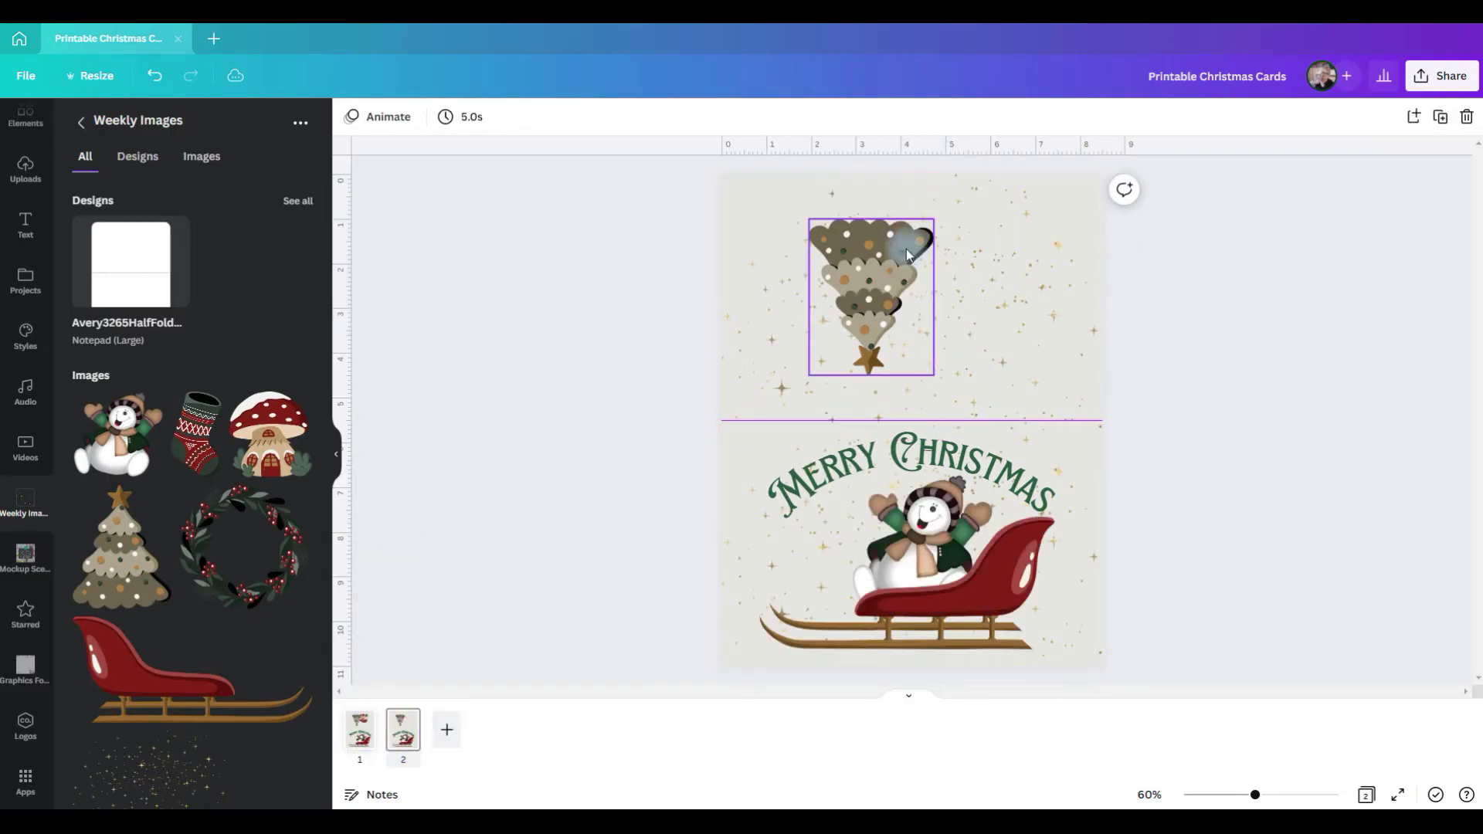
pyautogui.click(865, 278)
pyautogui.click(872, 182)
# Delete the sleigh and snowman from page 2
pyautogui.click(940, 609)
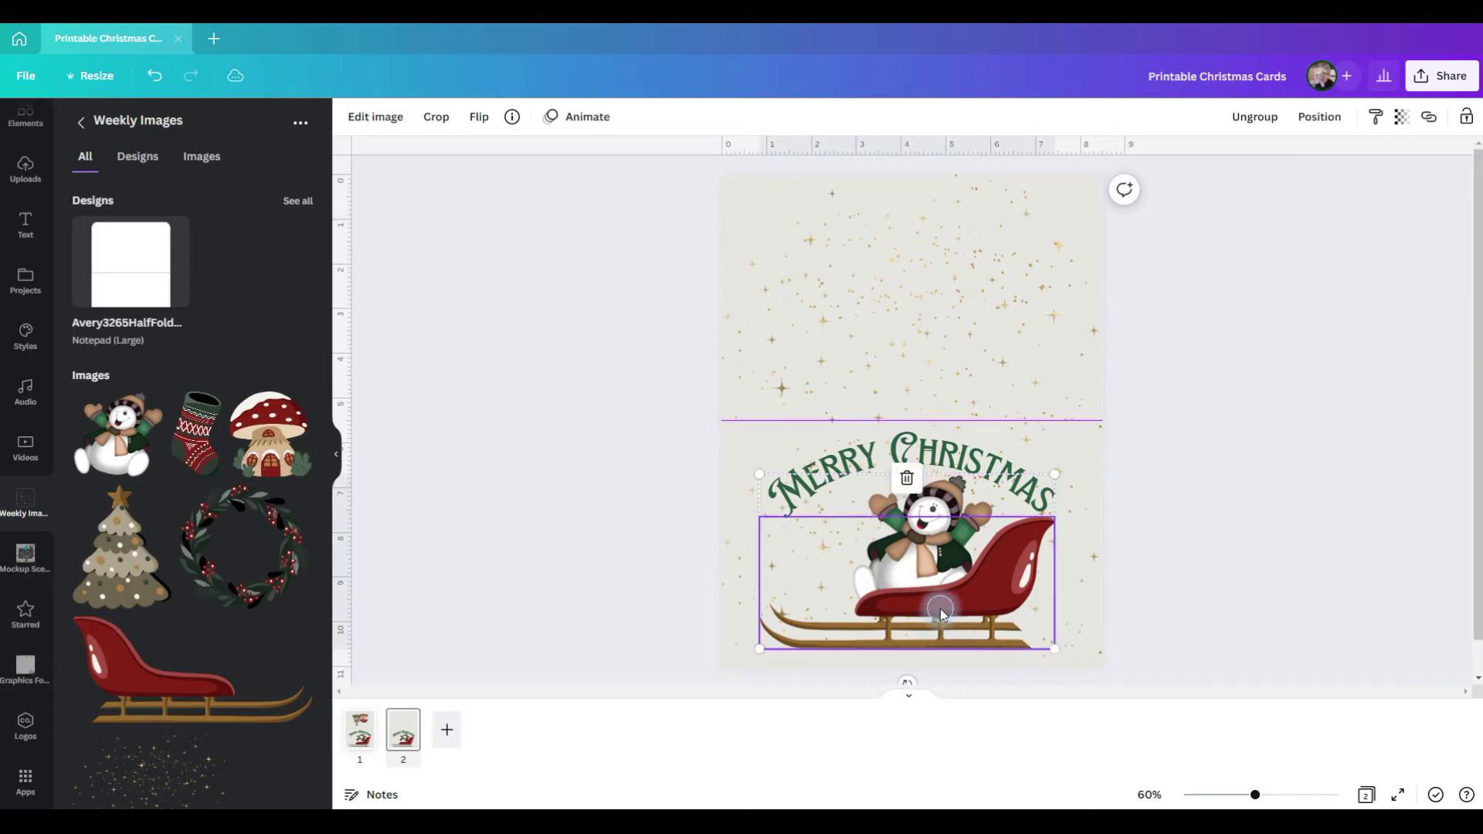
pyautogui.press('Delete')
pyautogui.click(933, 564)
pyautogui.click(922, 436)
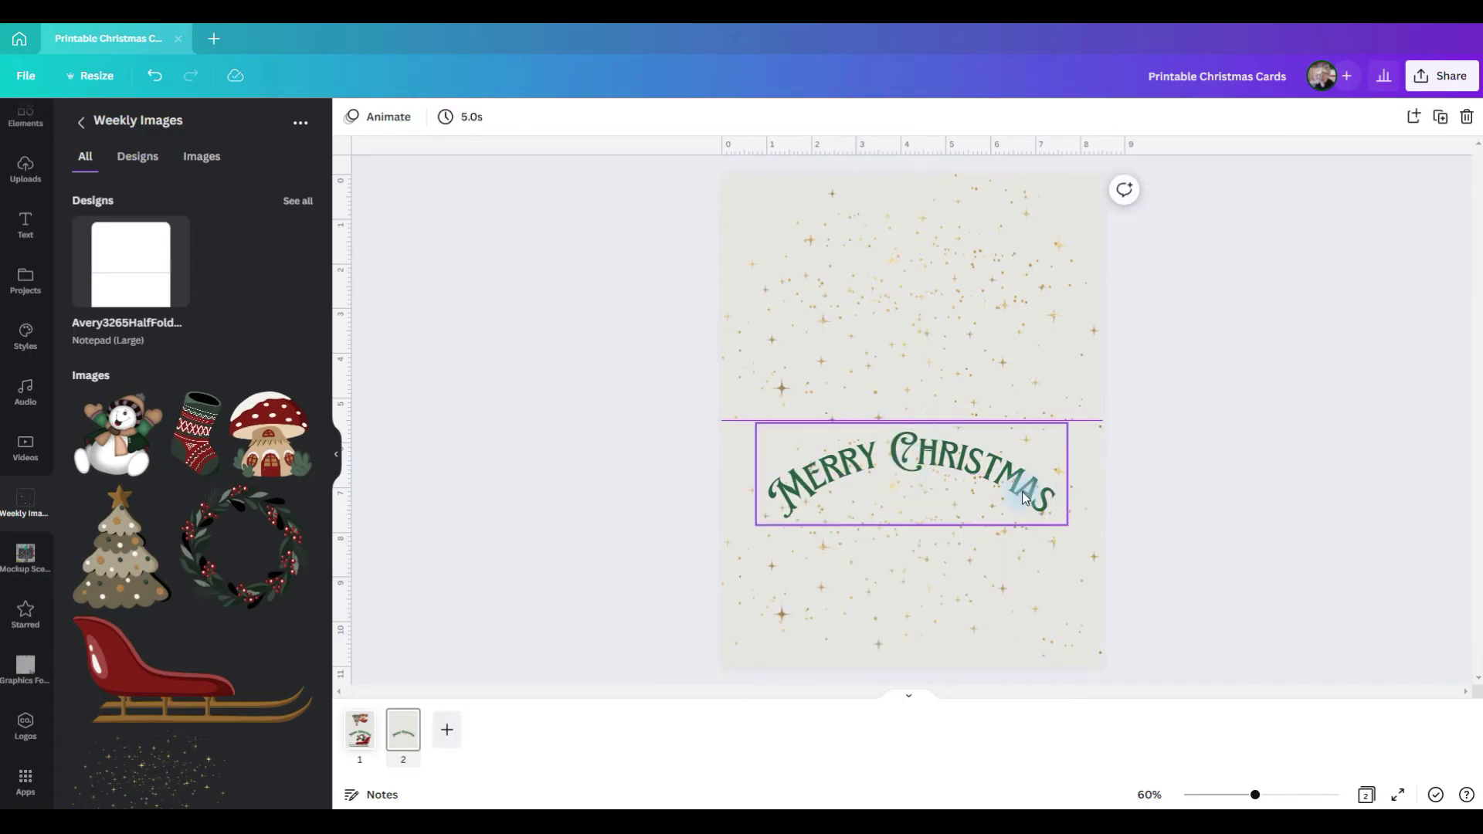
# Add a small stocking to the upper centre of page 2
pyautogui.click(199, 467)
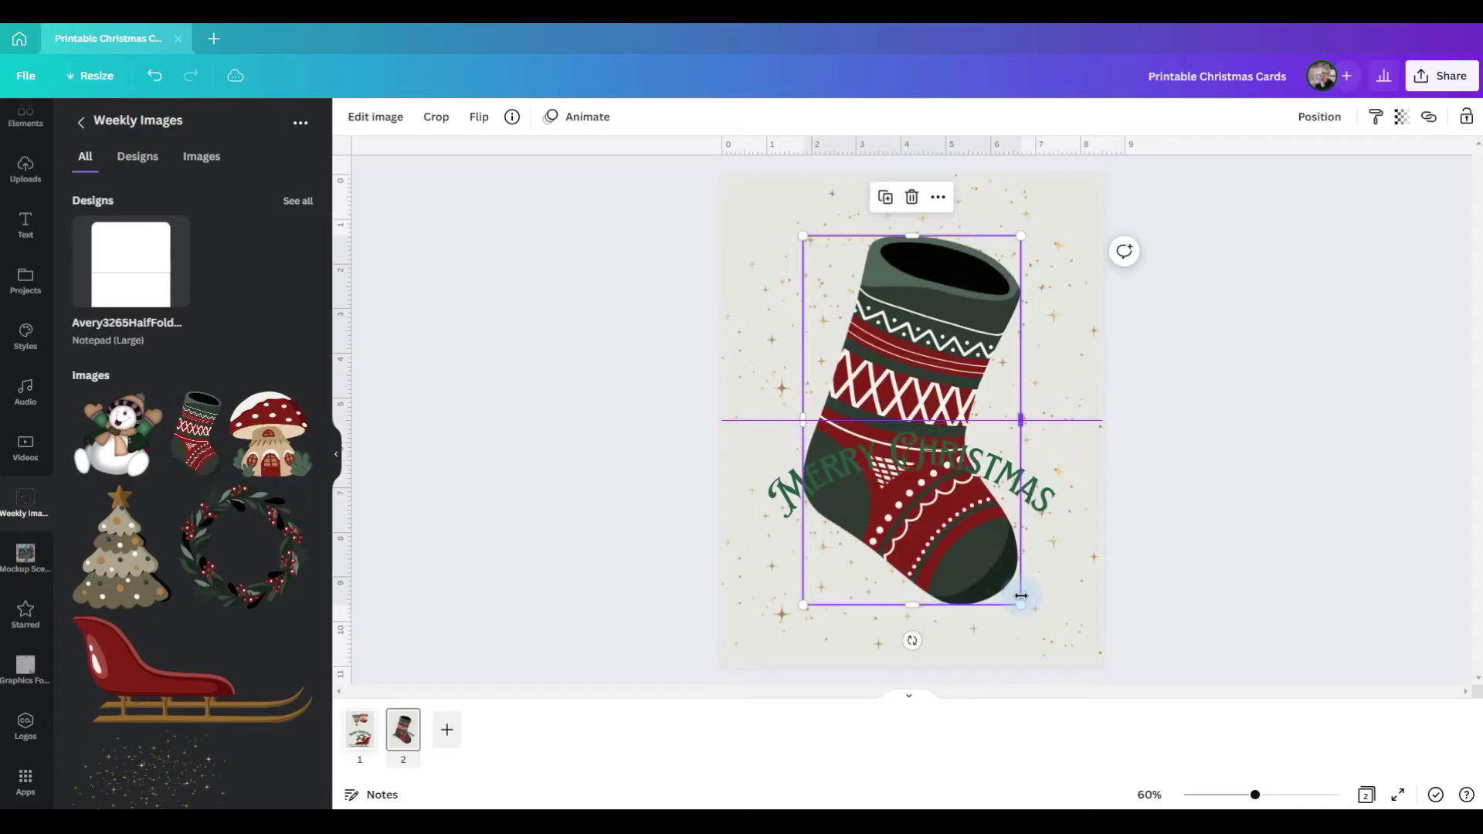
pyautogui.moveTo(1001, 556); pyautogui.dragTo(904, 360)
pyautogui.moveTo(859, 320); pyautogui.dragTo(920, 349)
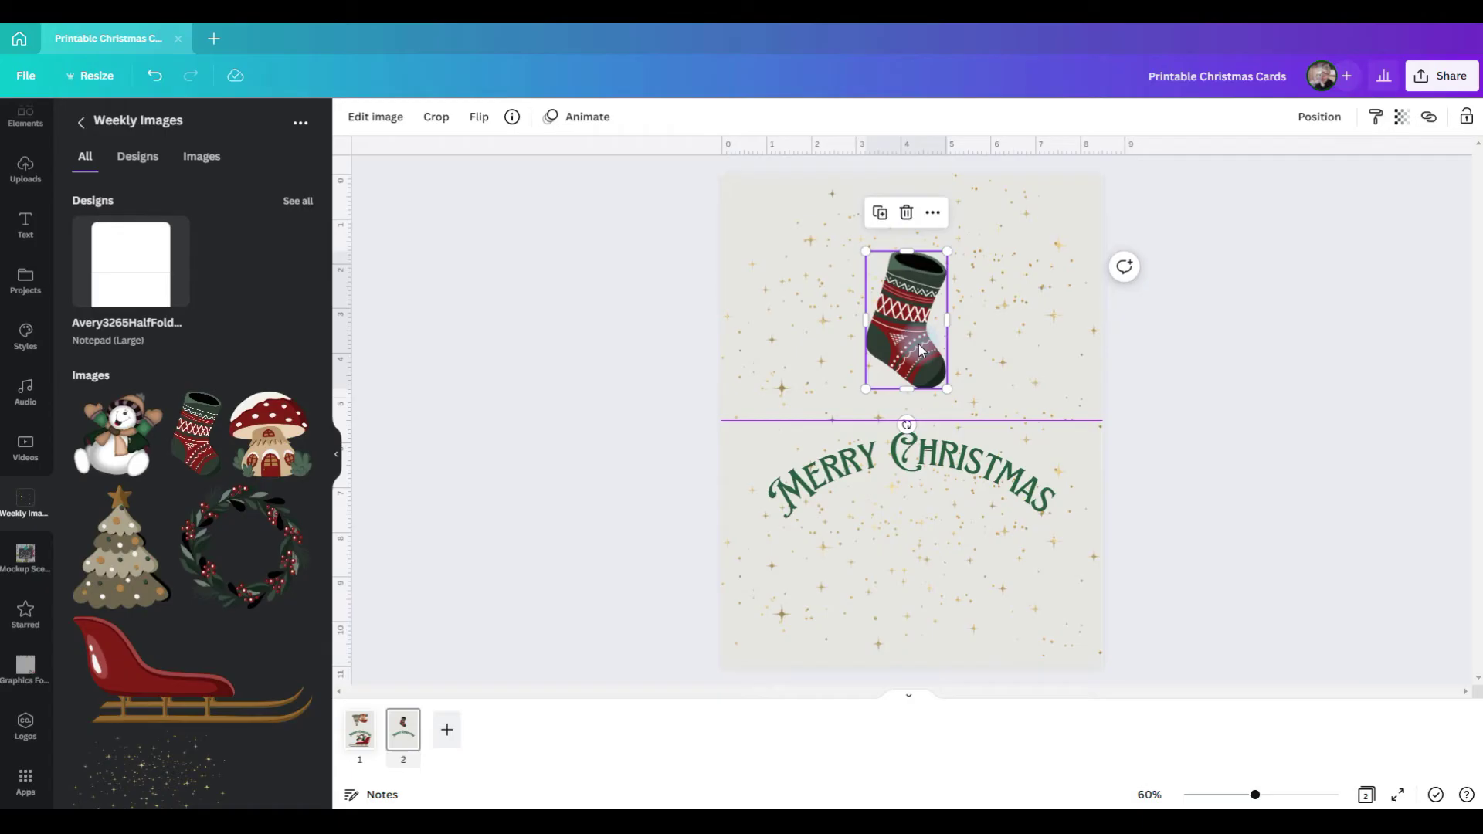
# Put the wreath behind the stocking, group them, and centre the group horizontally
pyautogui.hotkey('ctrl', 'z')
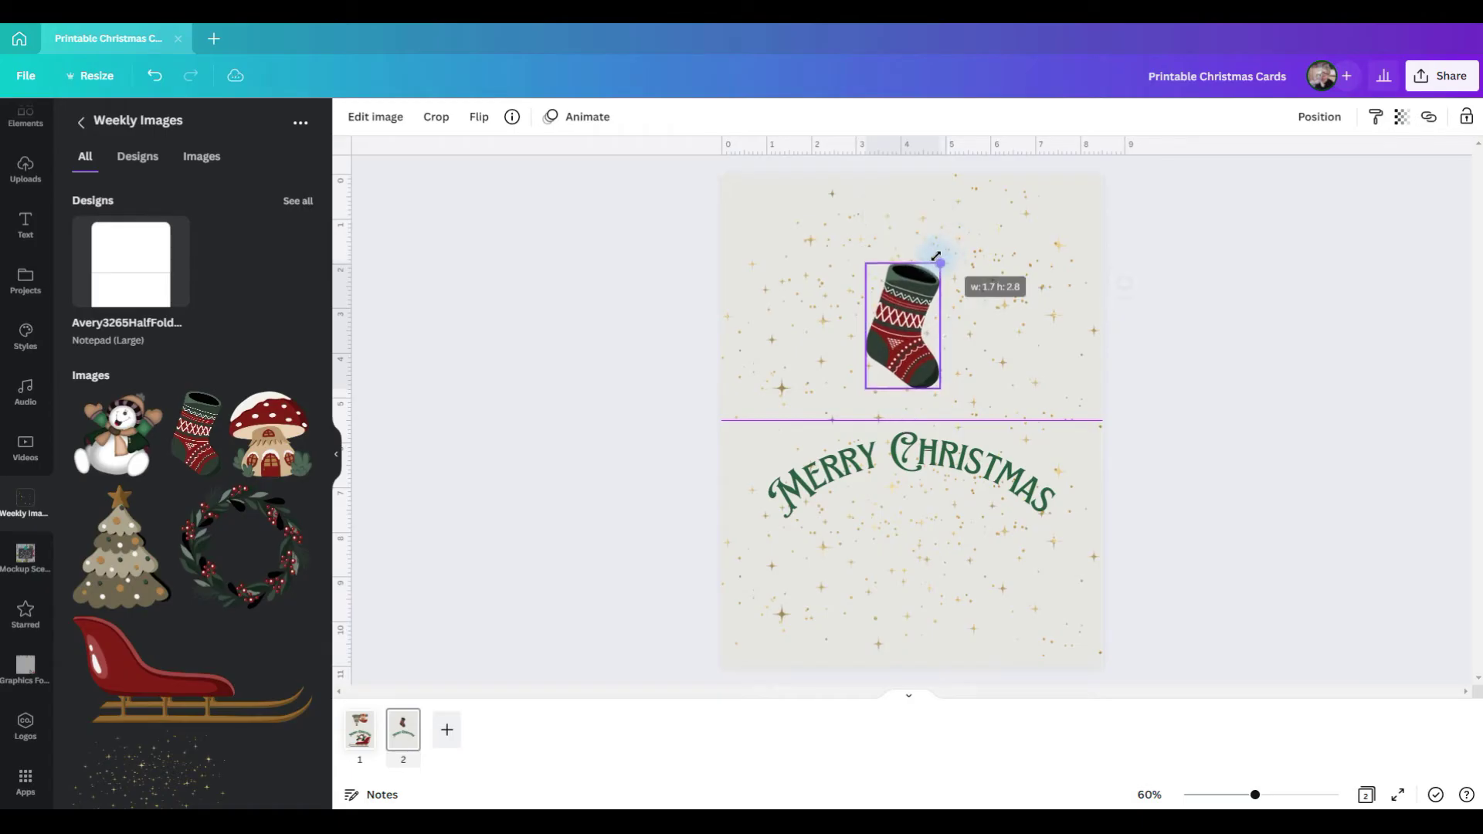
pyautogui.rightClick(869, 284)
pyautogui.click(935, 466)
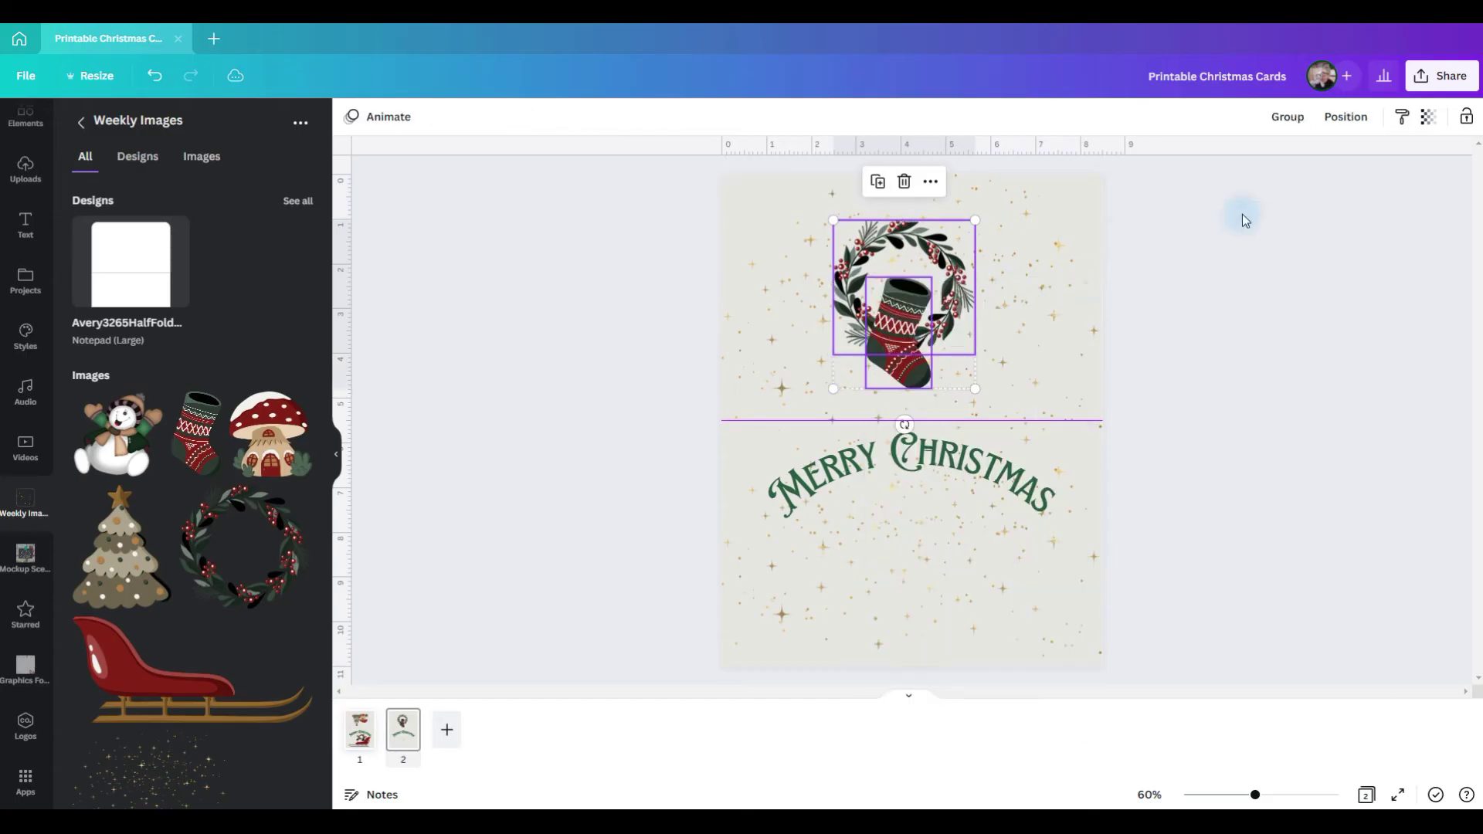
pyautogui.click(1296, 133)
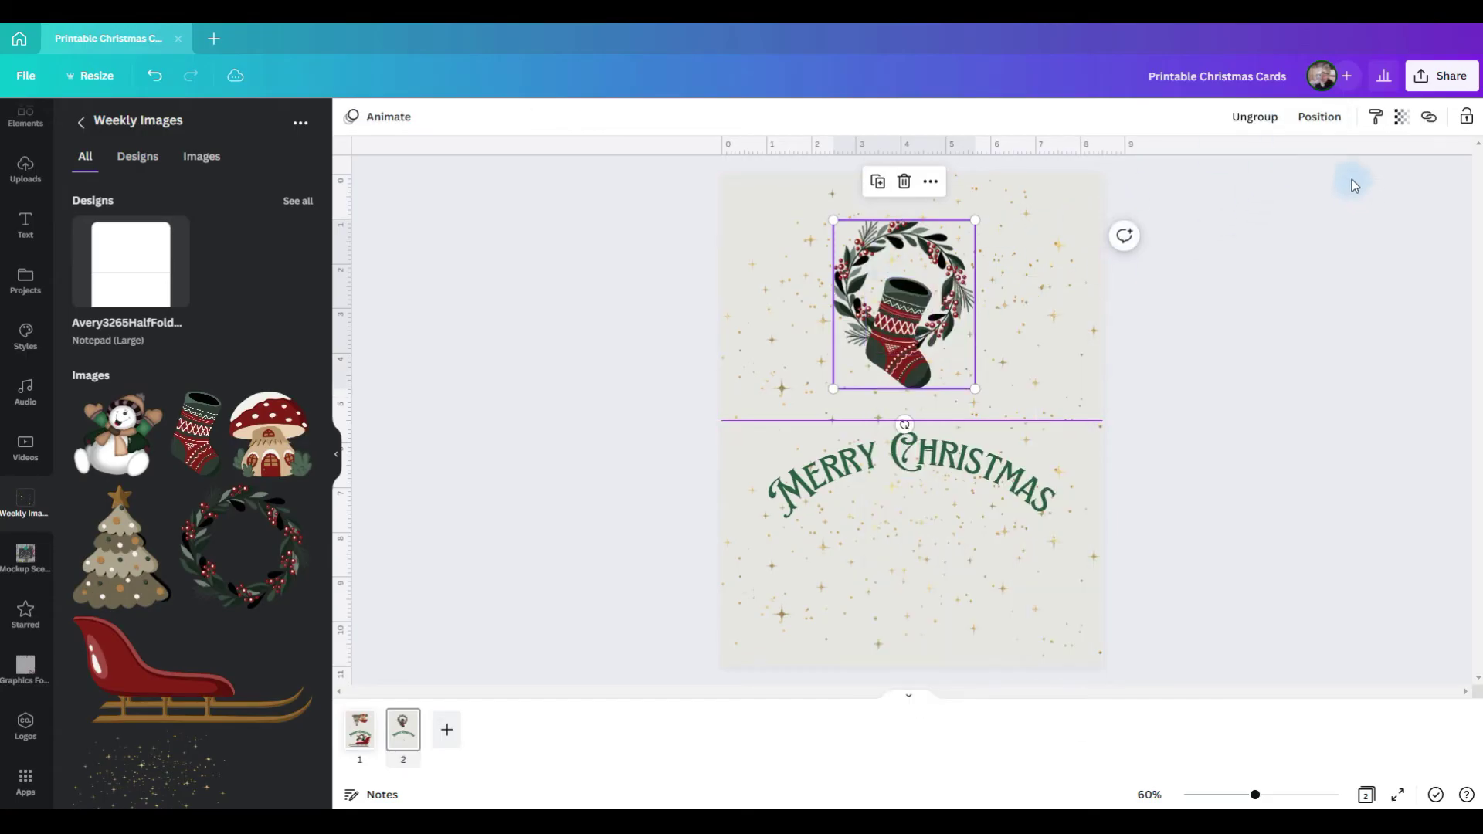
pyautogui.click(1325, 130)
pyautogui.click(1252, 258)
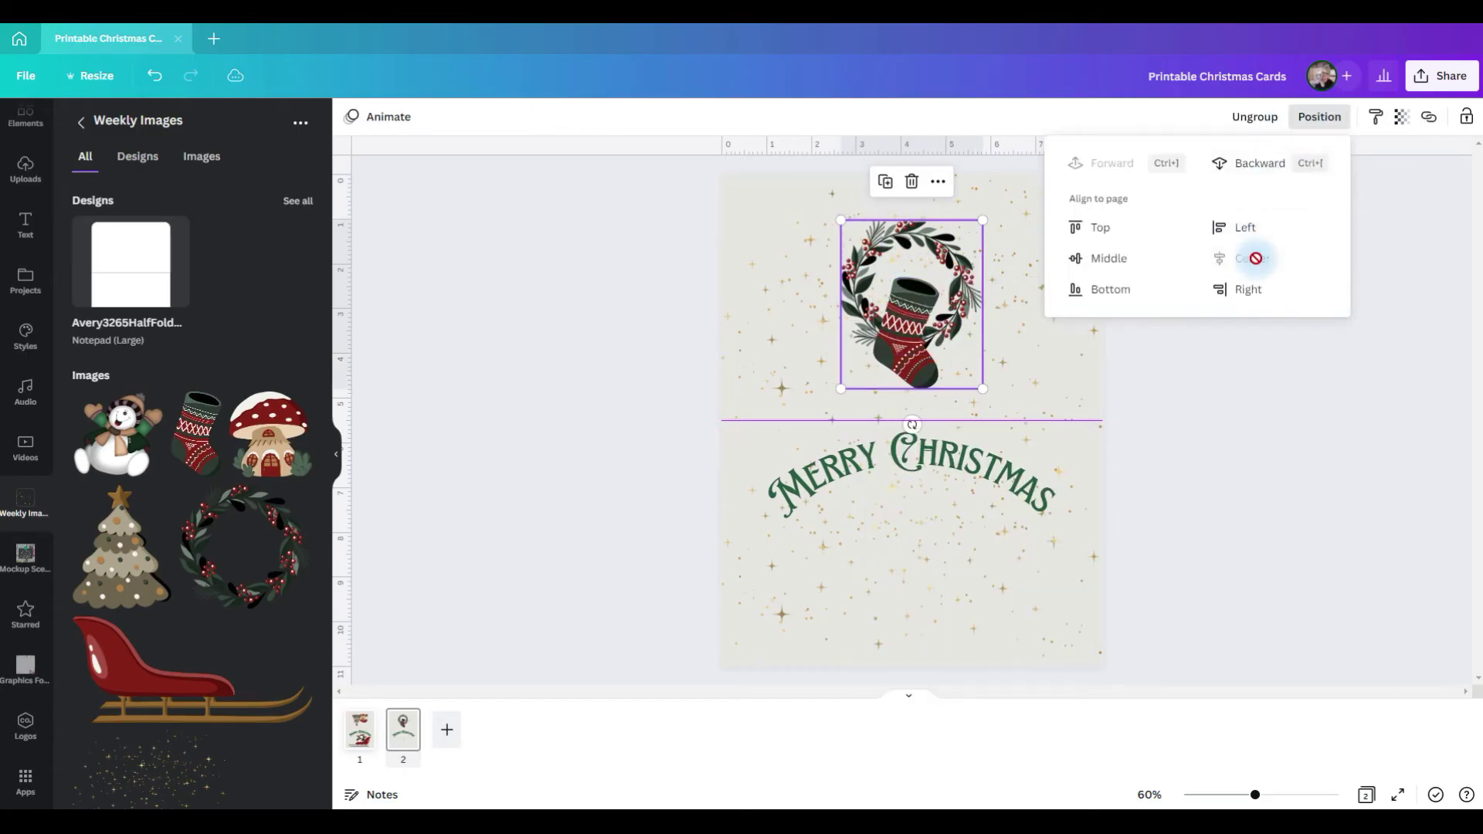
pyautogui.click(975, 480)
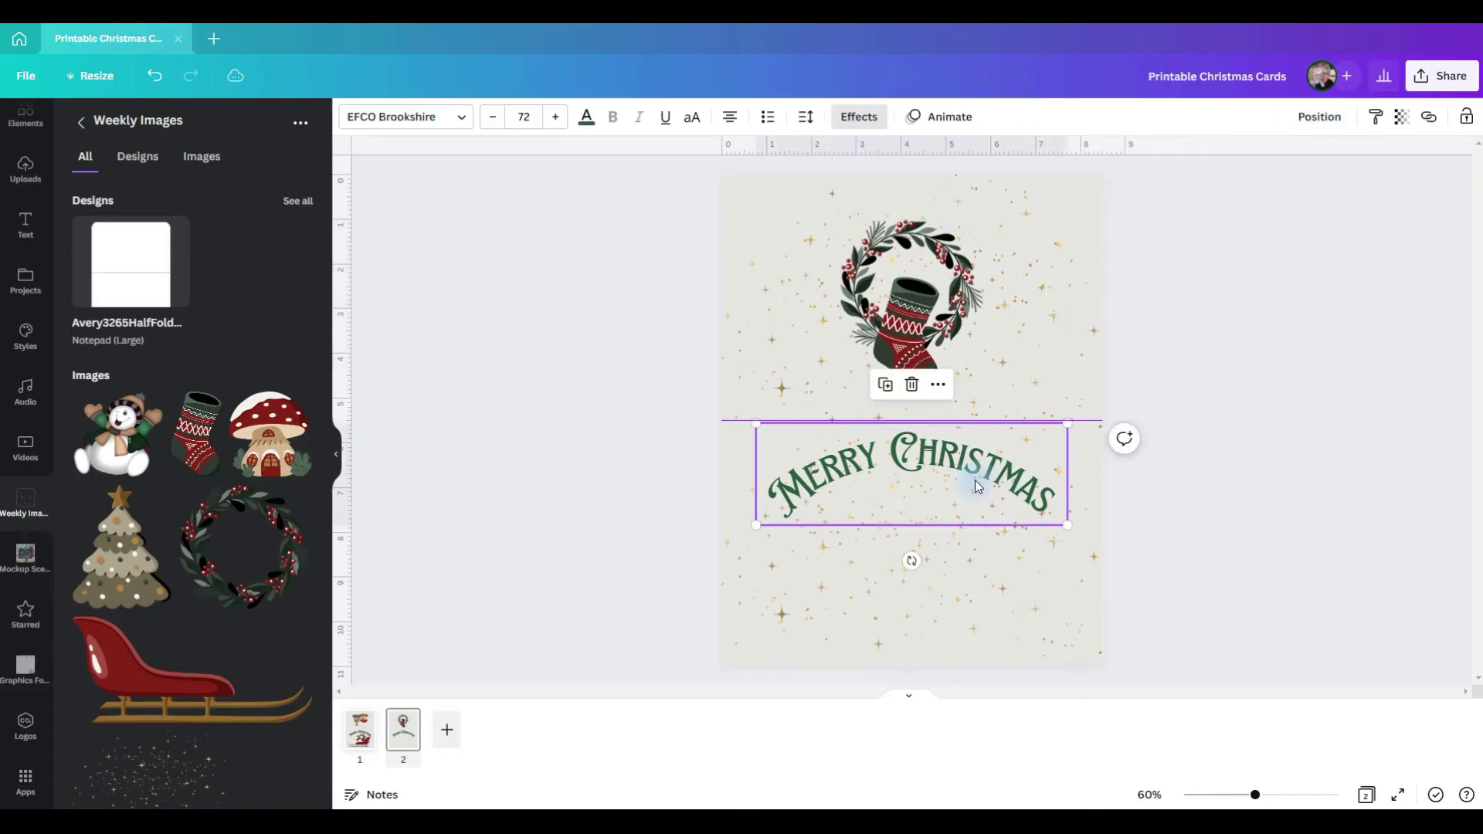
# Retype the curved greeting as 'From our house to yours' and check its alignment with a temporary guide
pyautogui.click(859, 480)
pyautogui.write('From our')
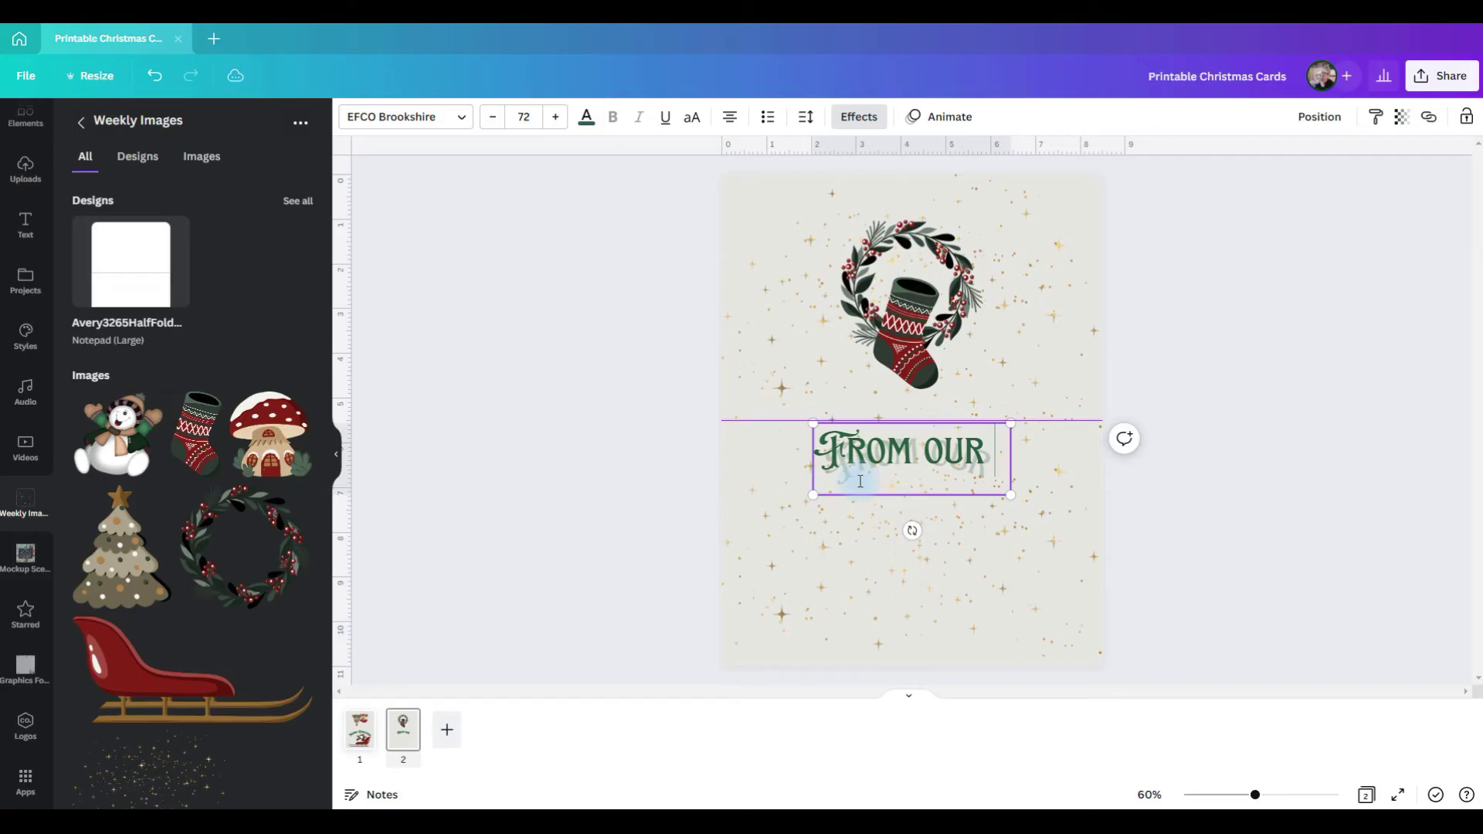
pyautogui.write(' house to yours')
pyautogui.click(684, 467)
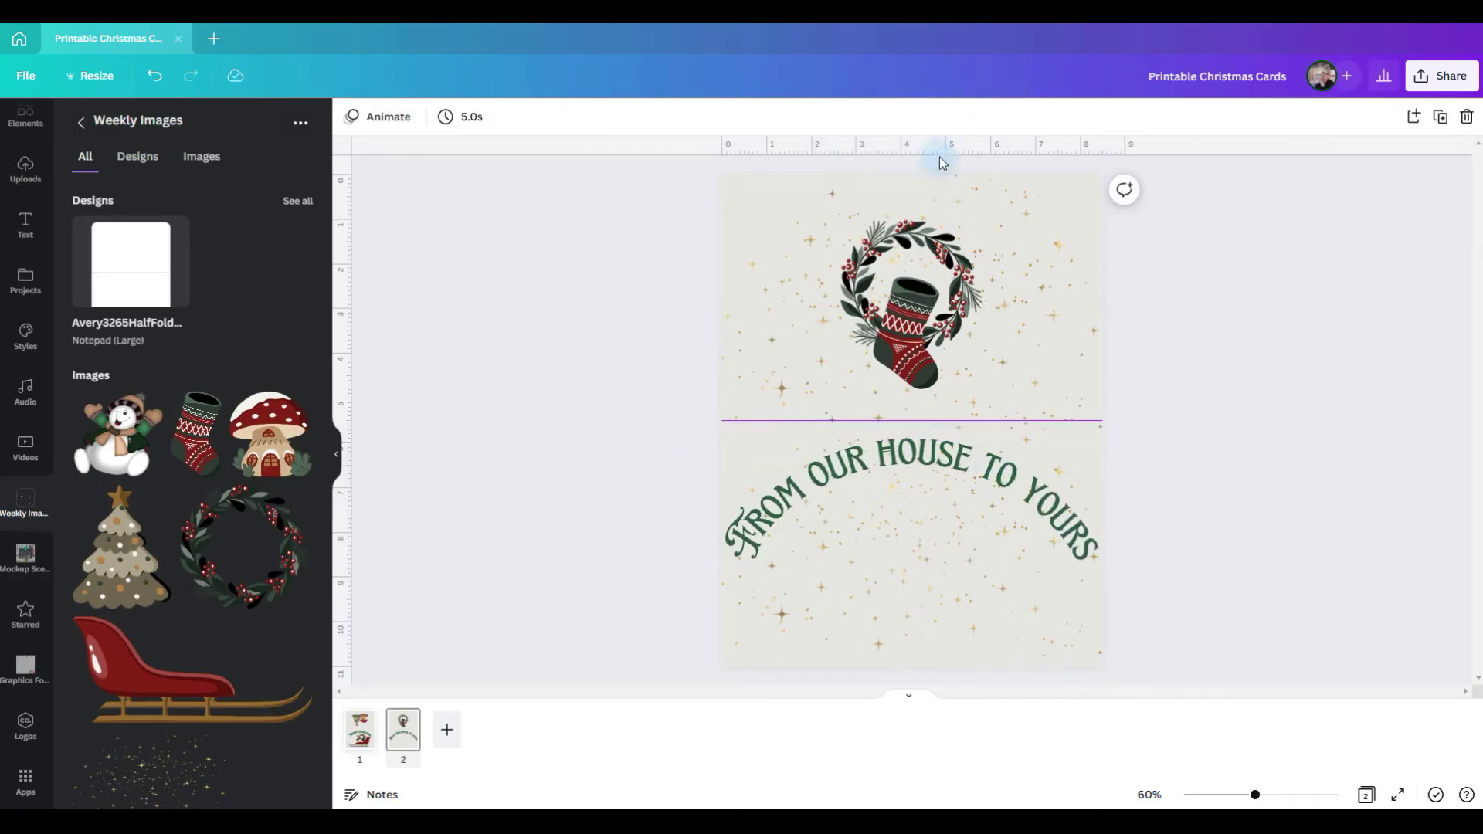
pyautogui.moveTo(940, 154); pyautogui.dragTo(966, 560)
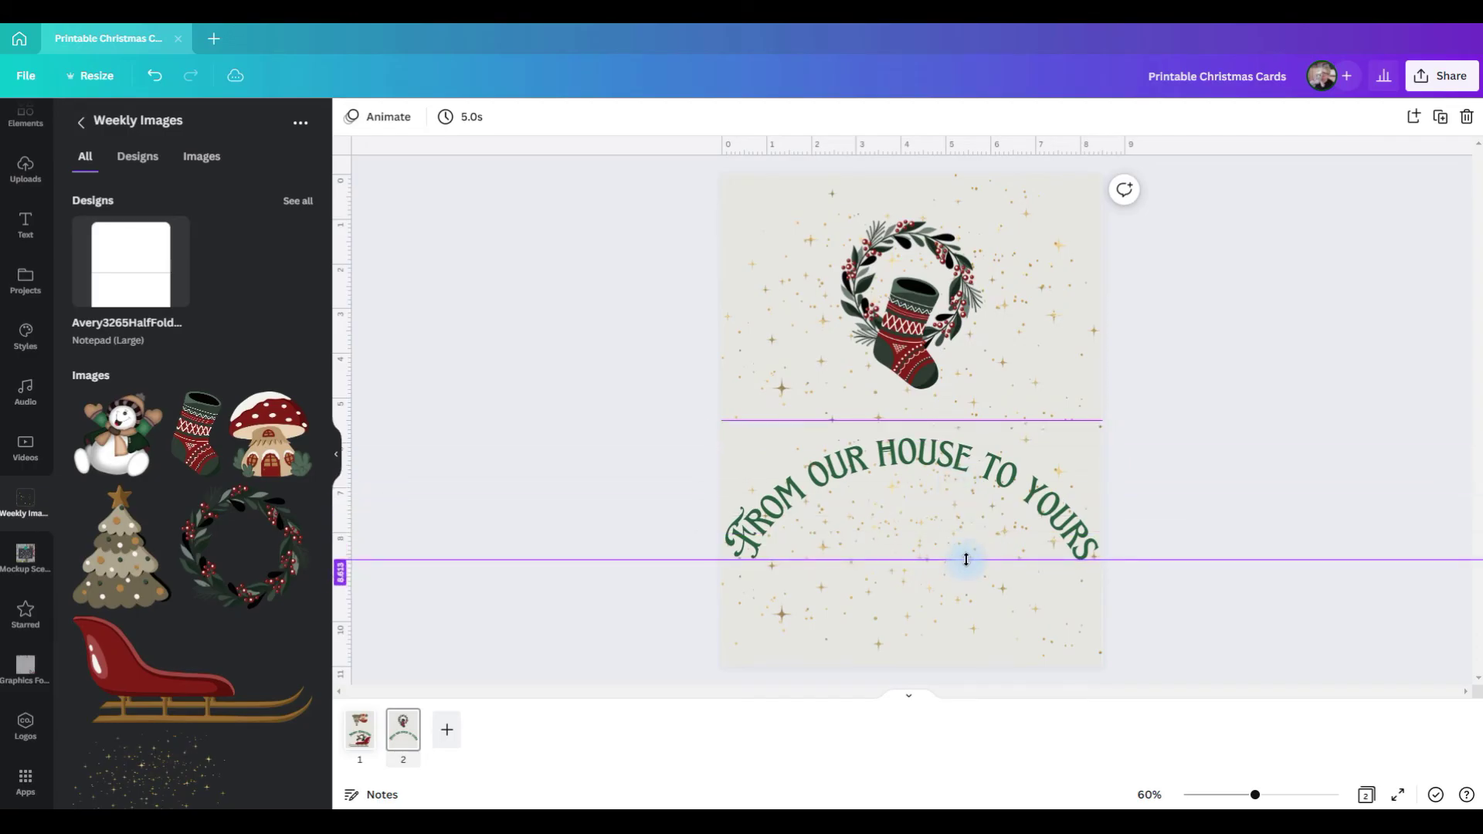
pyautogui.moveTo(966, 559); pyautogui.dragTo(965, 149)
pyautogui.click(1070, 546)
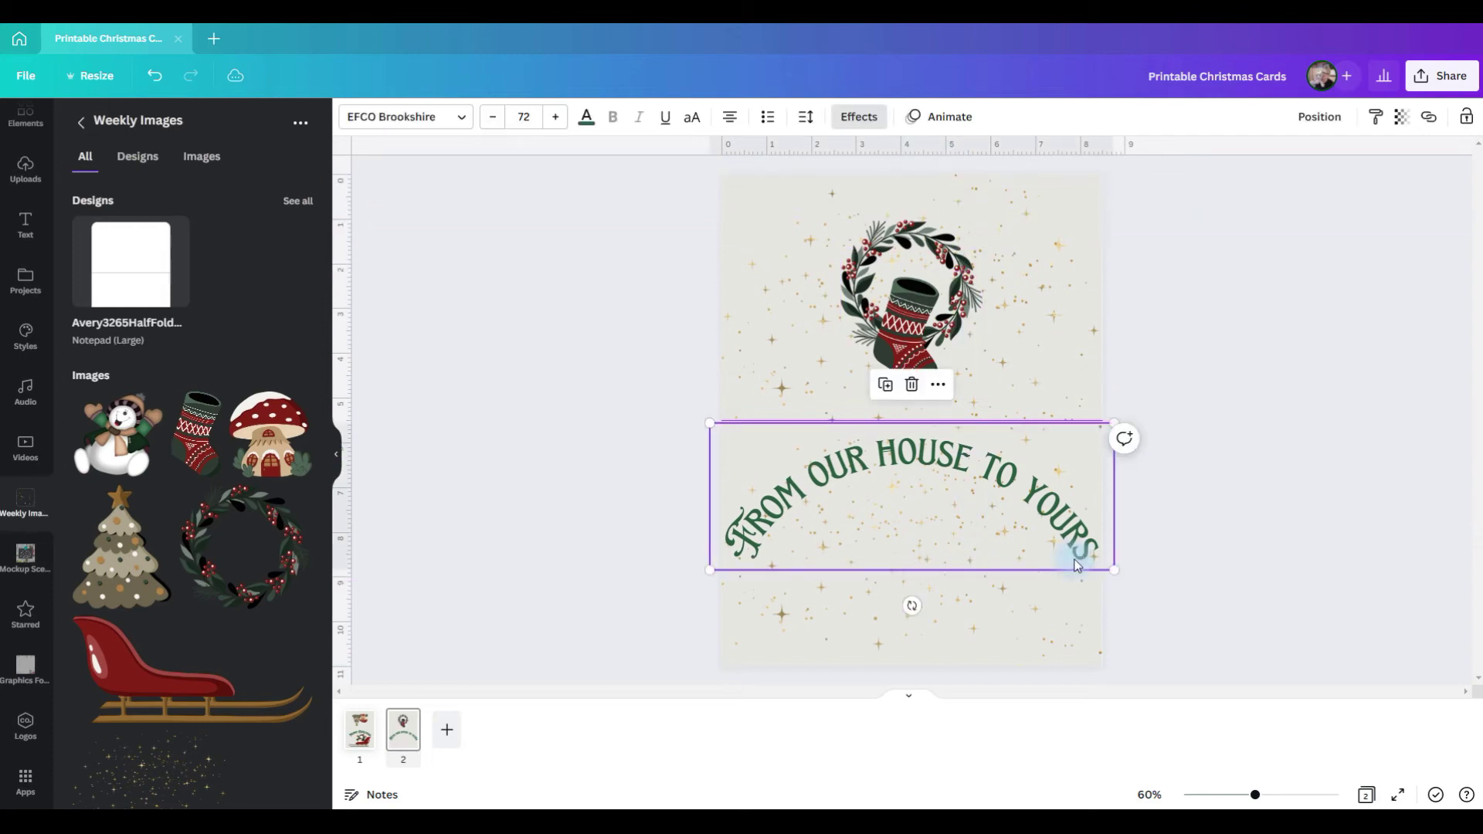
# Duplicate the curved greeting below it, remove its curve, and retype it as 'WE WISH YOU THE HAPPIEST OF HOLIDAYS'
pyautogui.hotkey('ctrl', 'd')
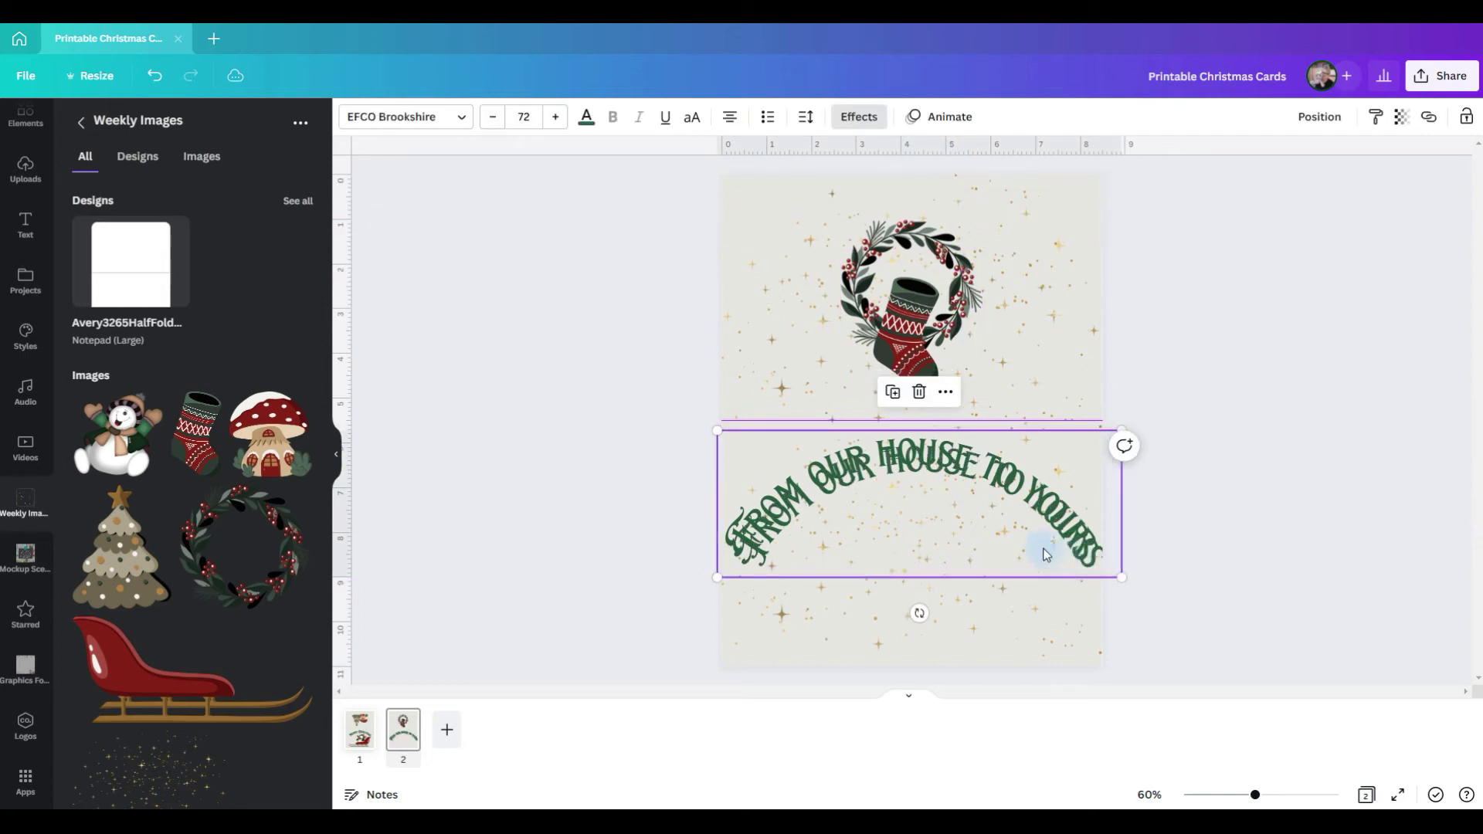
pyautogui.moveTo(1046, 553); pyautogui.dragTo(1044, 605)
pyautogui.click(860, 113)
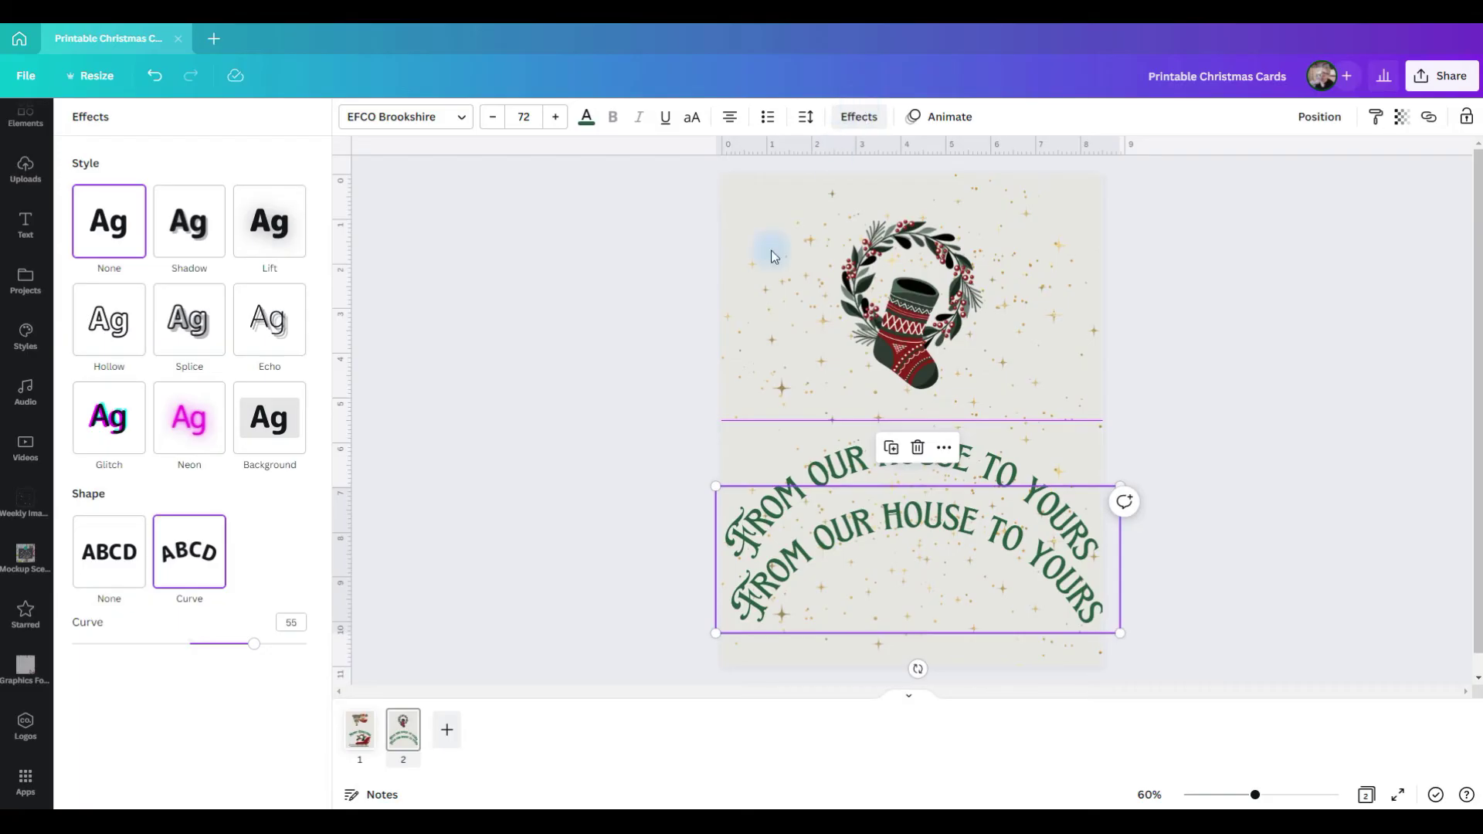
pyautogui.click(105, 585)
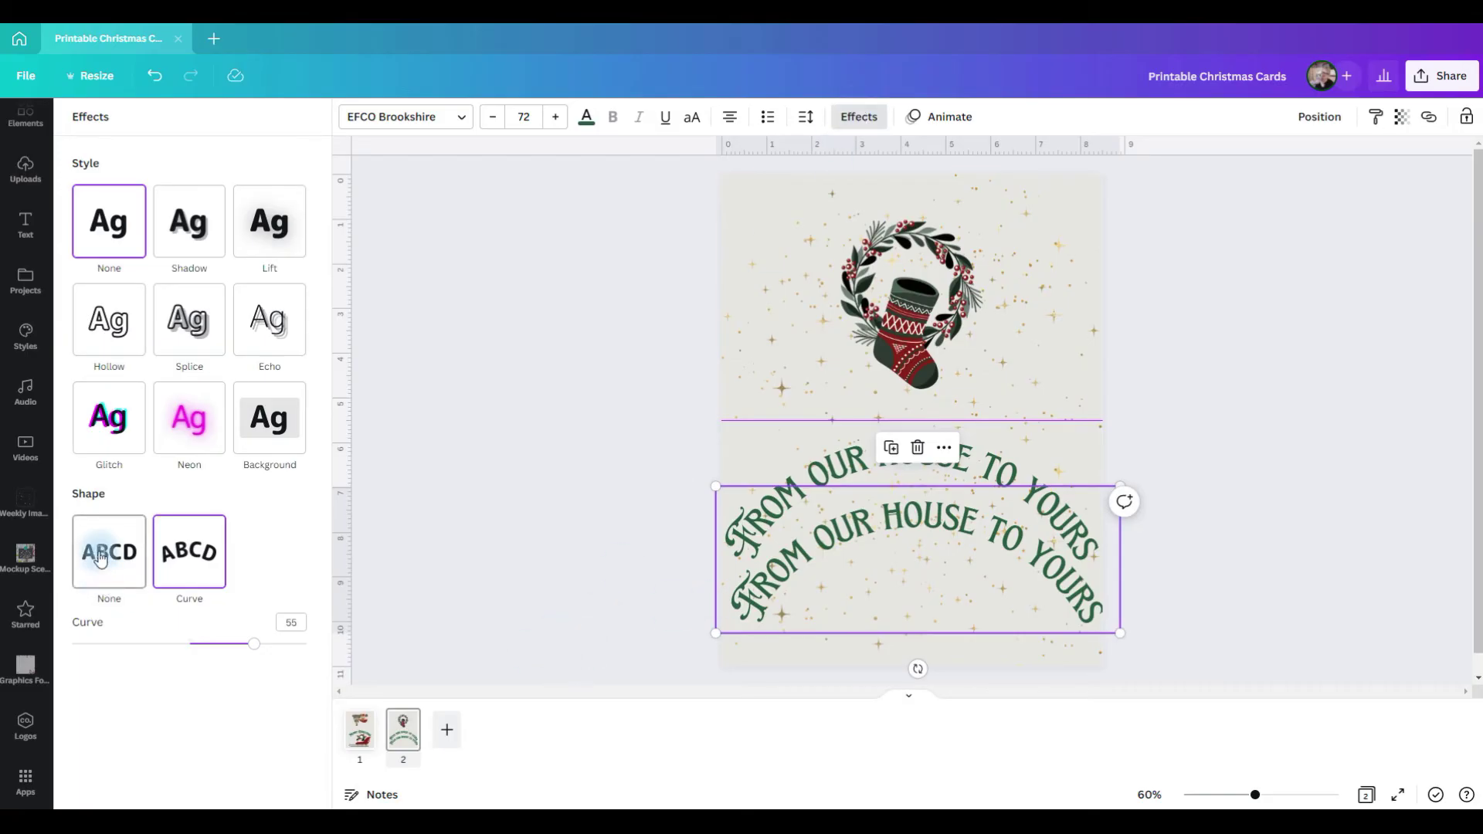
pyautogui.click(106, 585)
pyautogui.click(864, 576)
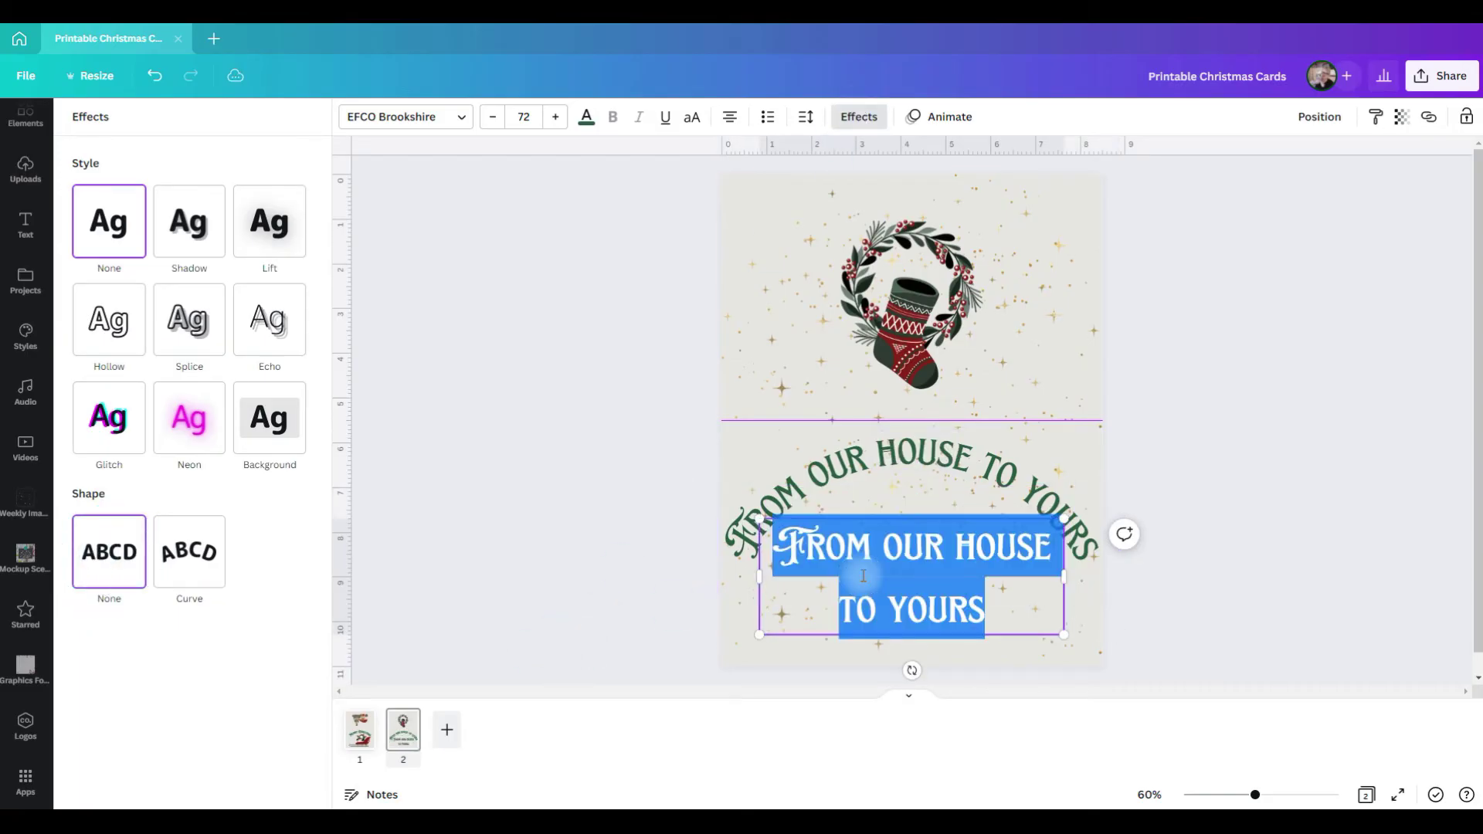
pyautogui.write('WE WISH YOU THE')
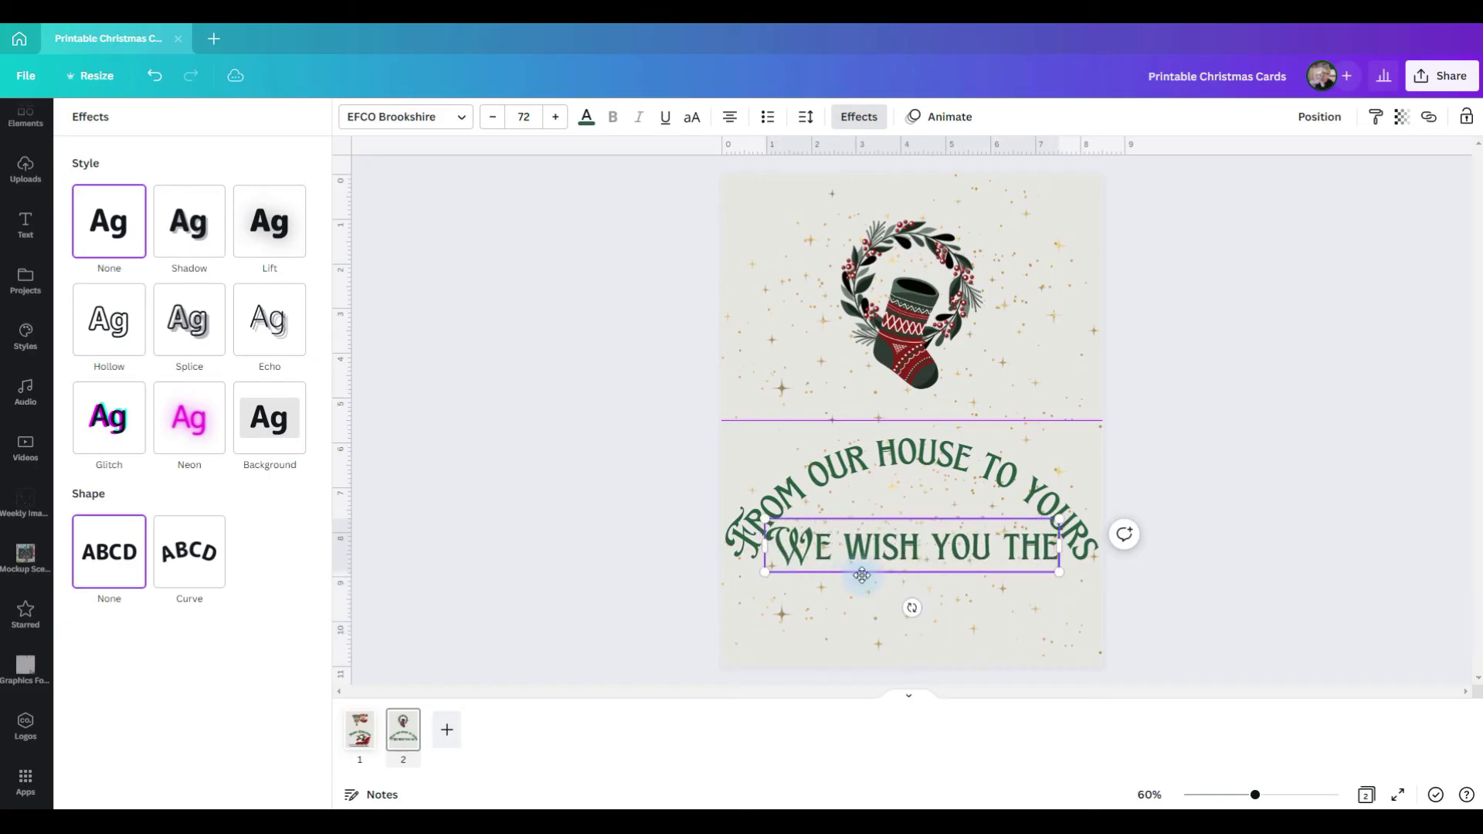
pyautogui.write(' HAPPIEST OF HOLIDAYS')
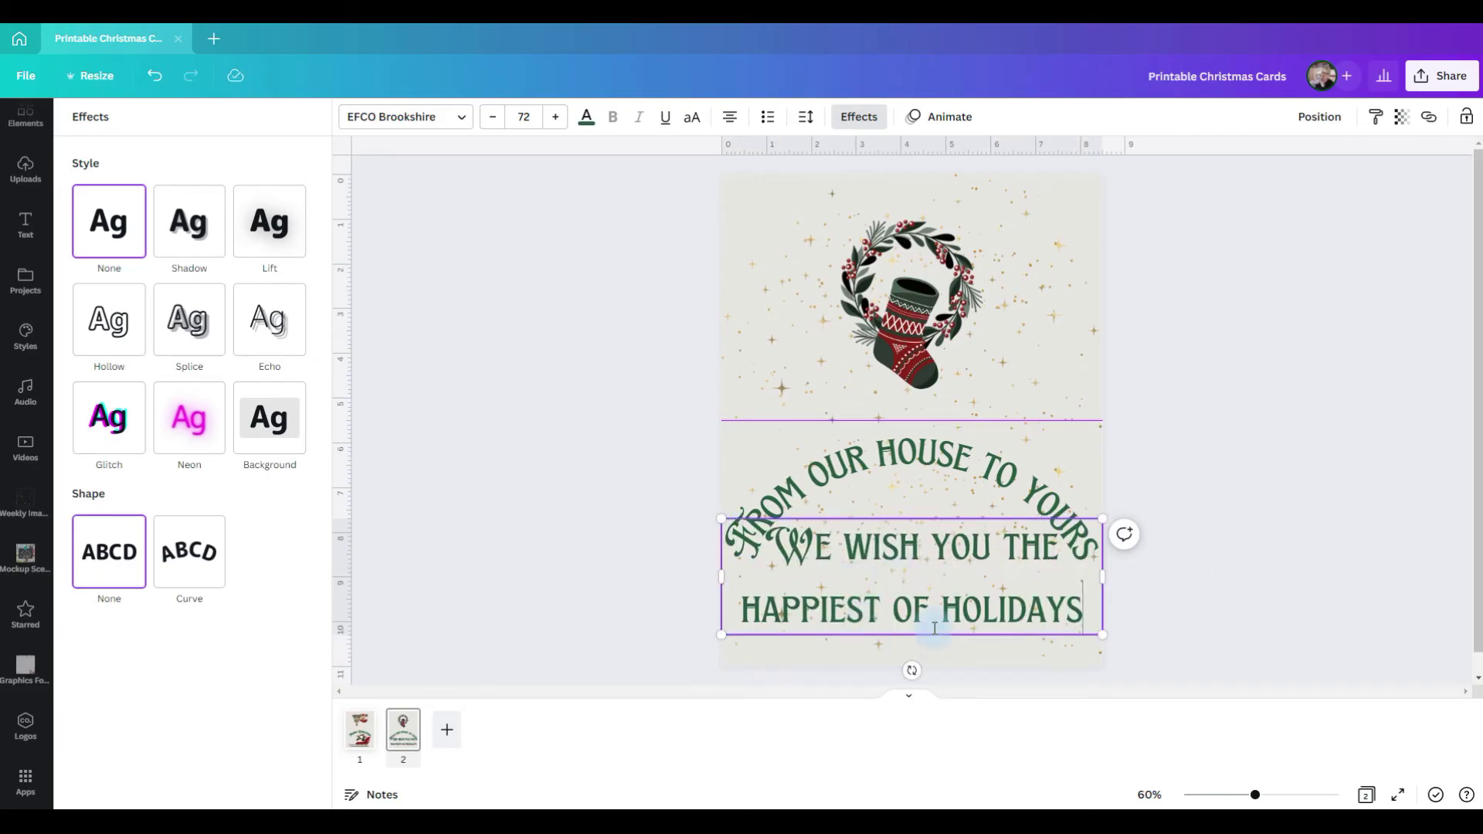
# Set the message's line height to 1.16, narrow it to three lines, and centre it under the greeting
pyautogui.moveTo(935, 628); pyautogui.dragTo(935, 642)
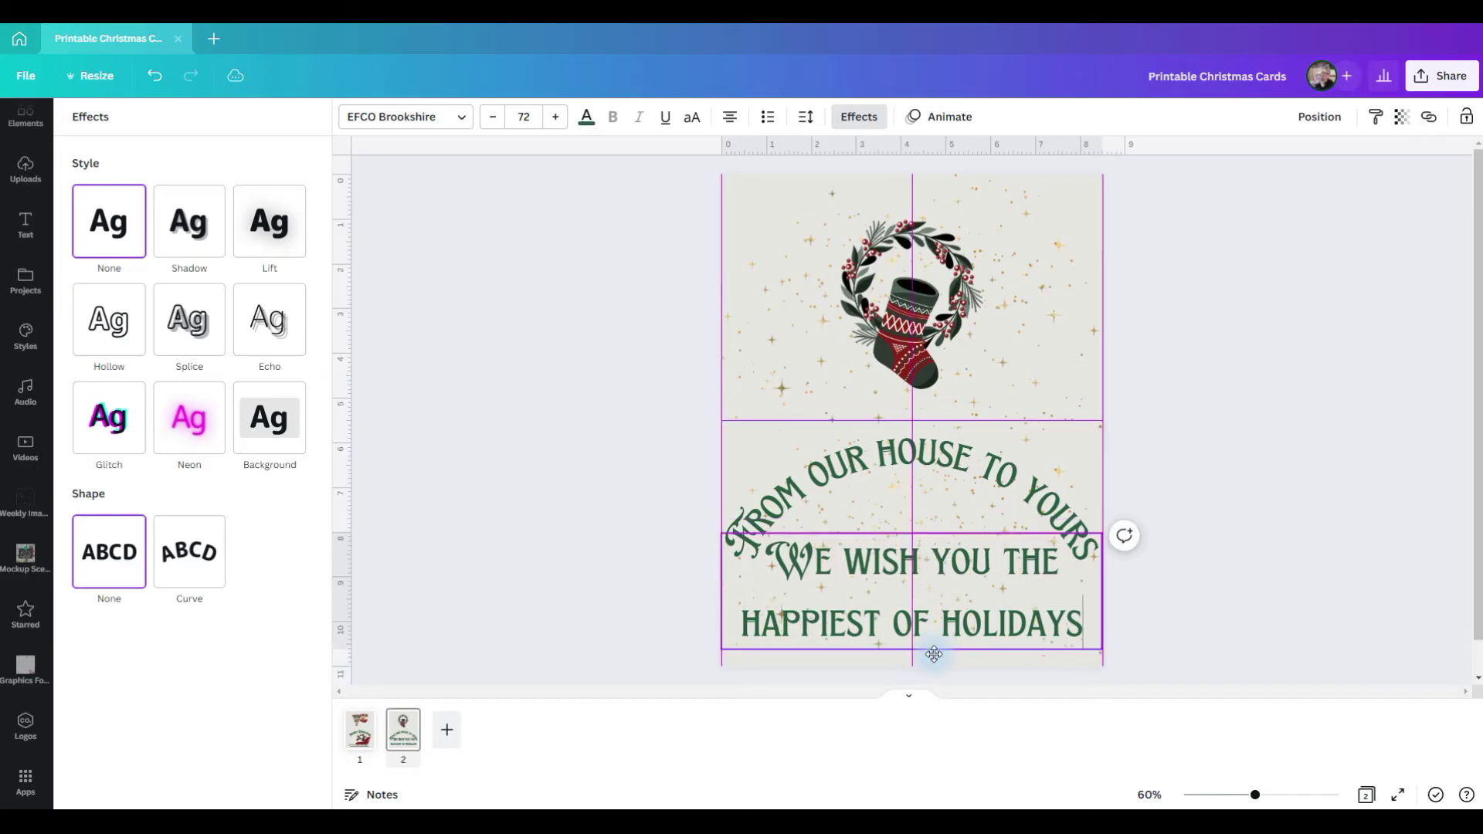
pyautogui.click(817, 123)
pyautogui.moveTo(894, 232); pyautogui.dragTo(882, 235)
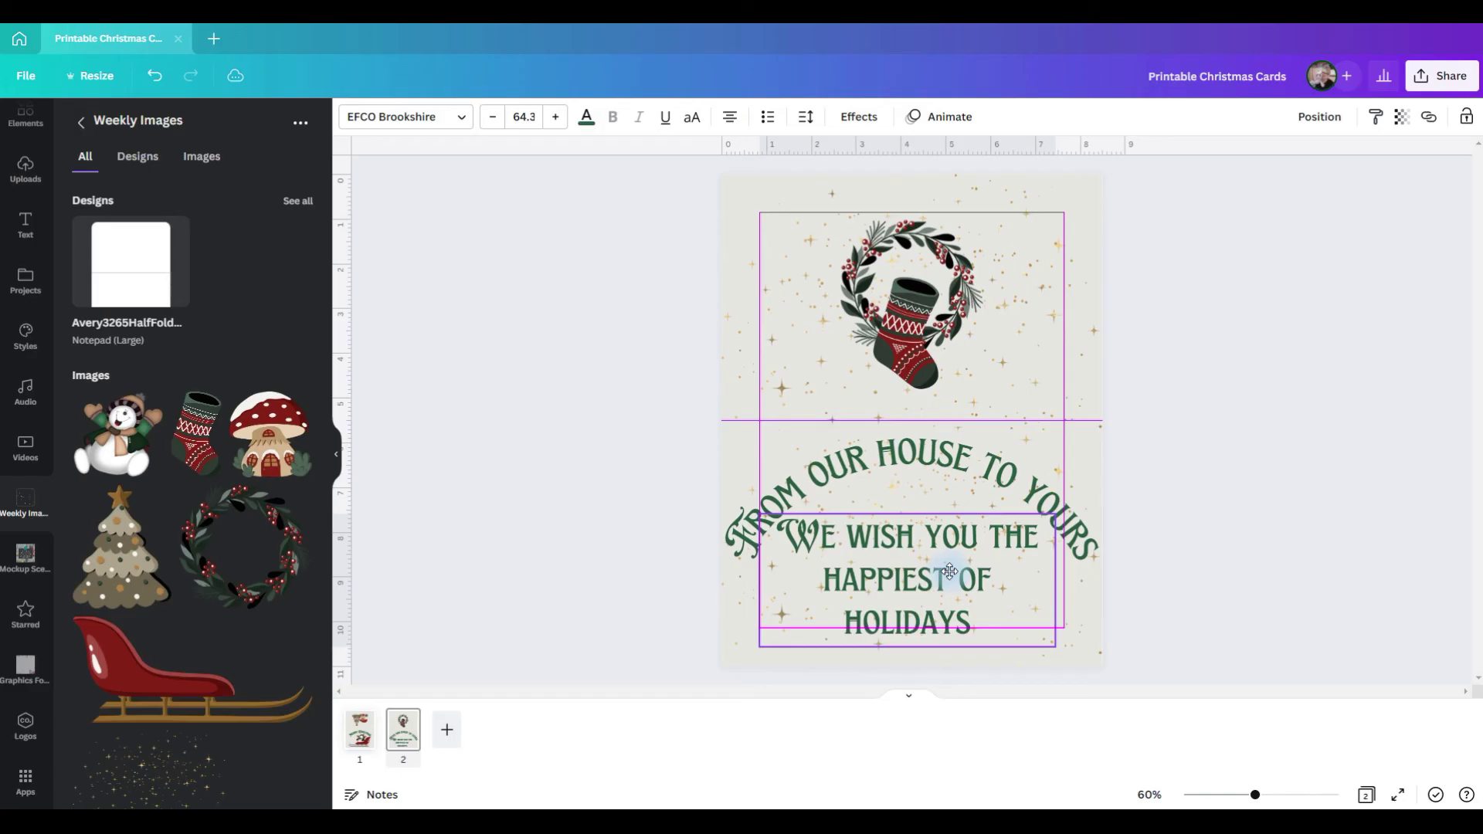
pyautogui.moveTo(950, 572); pyautogui.dragTo(951, 570)
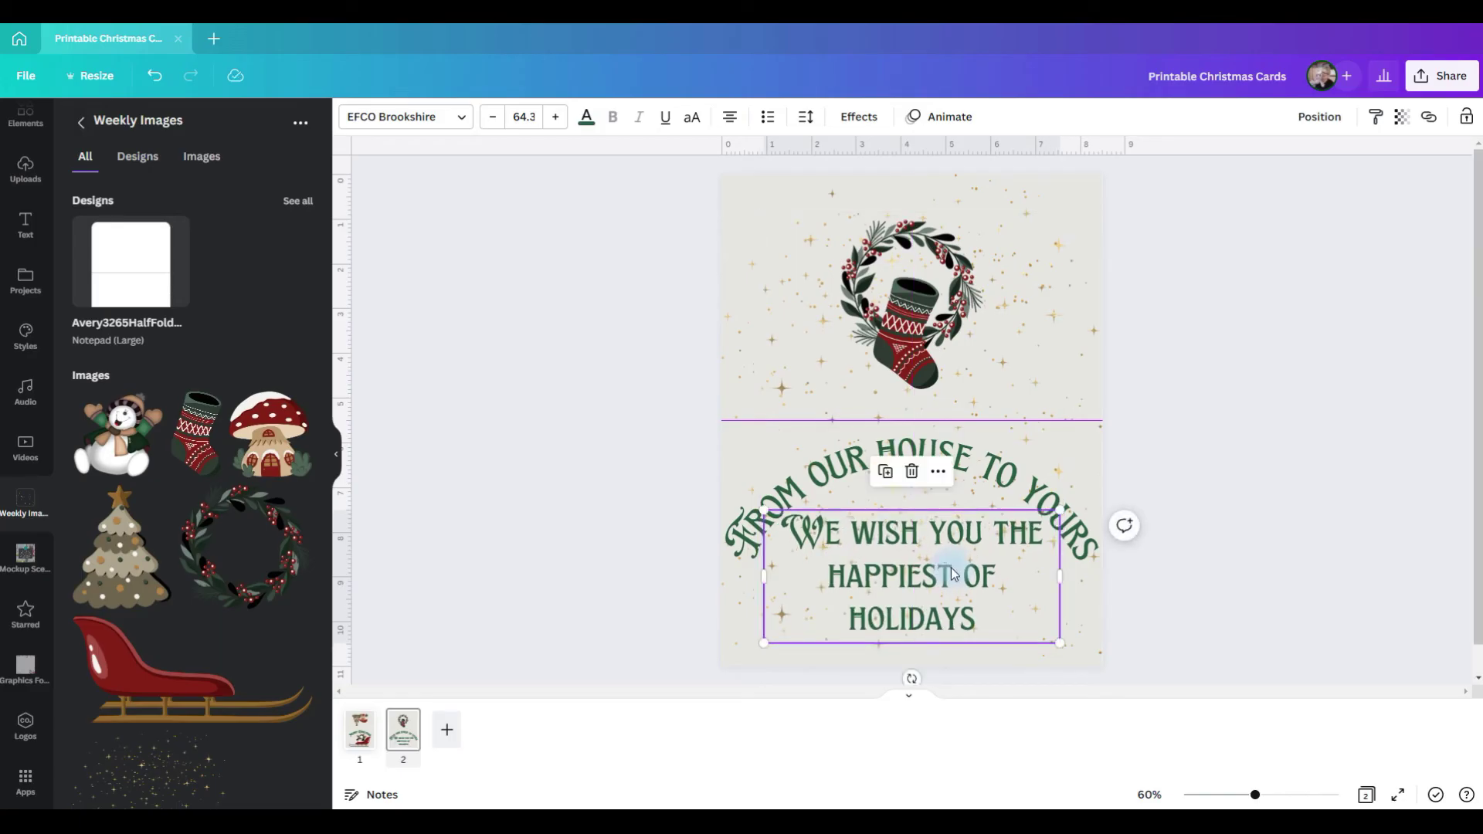
pyautogui.moveTo(1060, 576); pyautogui.dragTo(1015, 577)
pyautogui.moveTo(888, 610); pyautogui.dragTo(915, 599)
pyautogui.click(1193, 598)
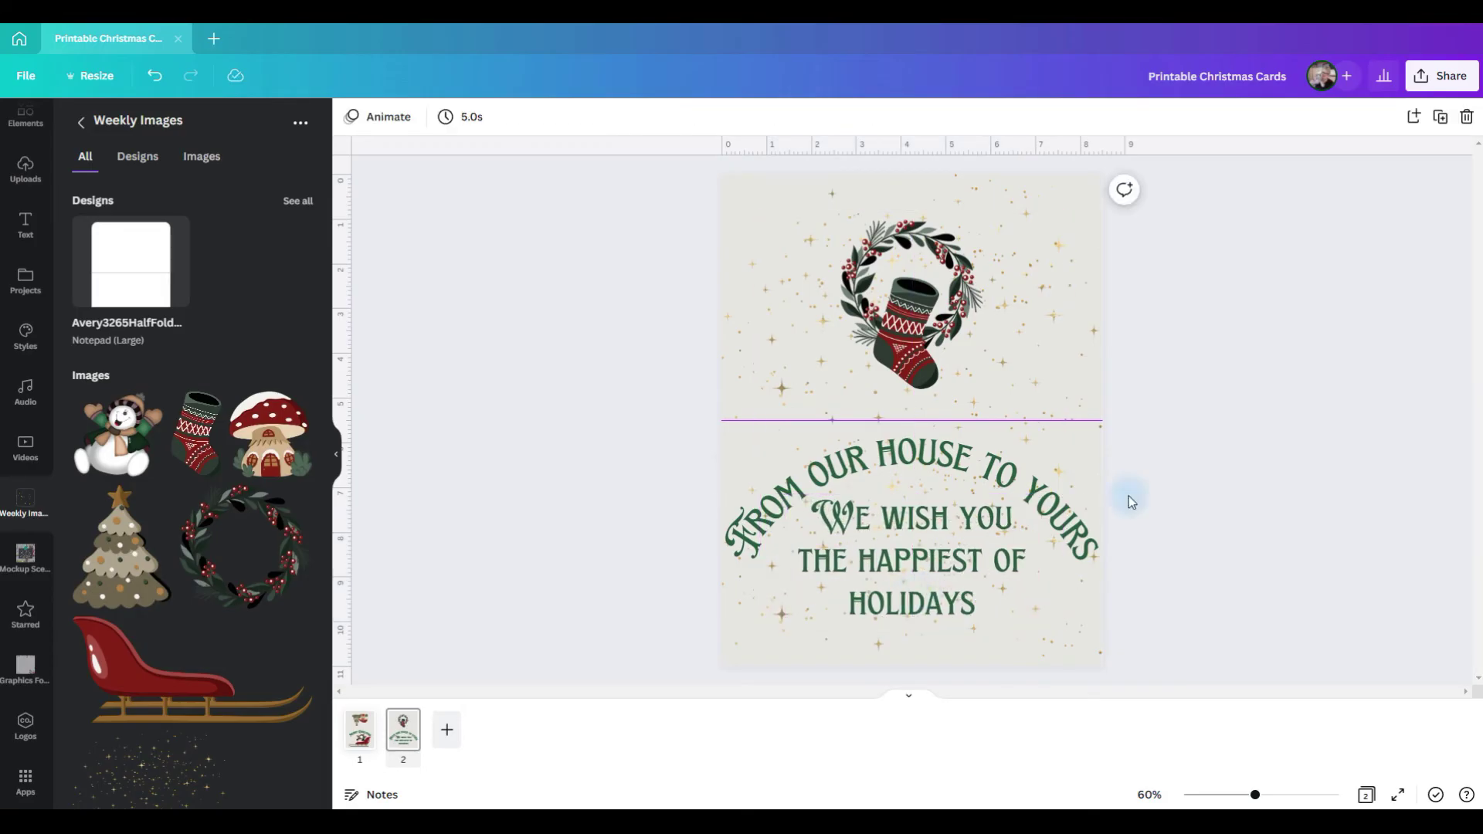
# Download both card pages as a PDF Standard file with Flatten PDF enabled
pyautogui.scroll(3, 1165, 573)
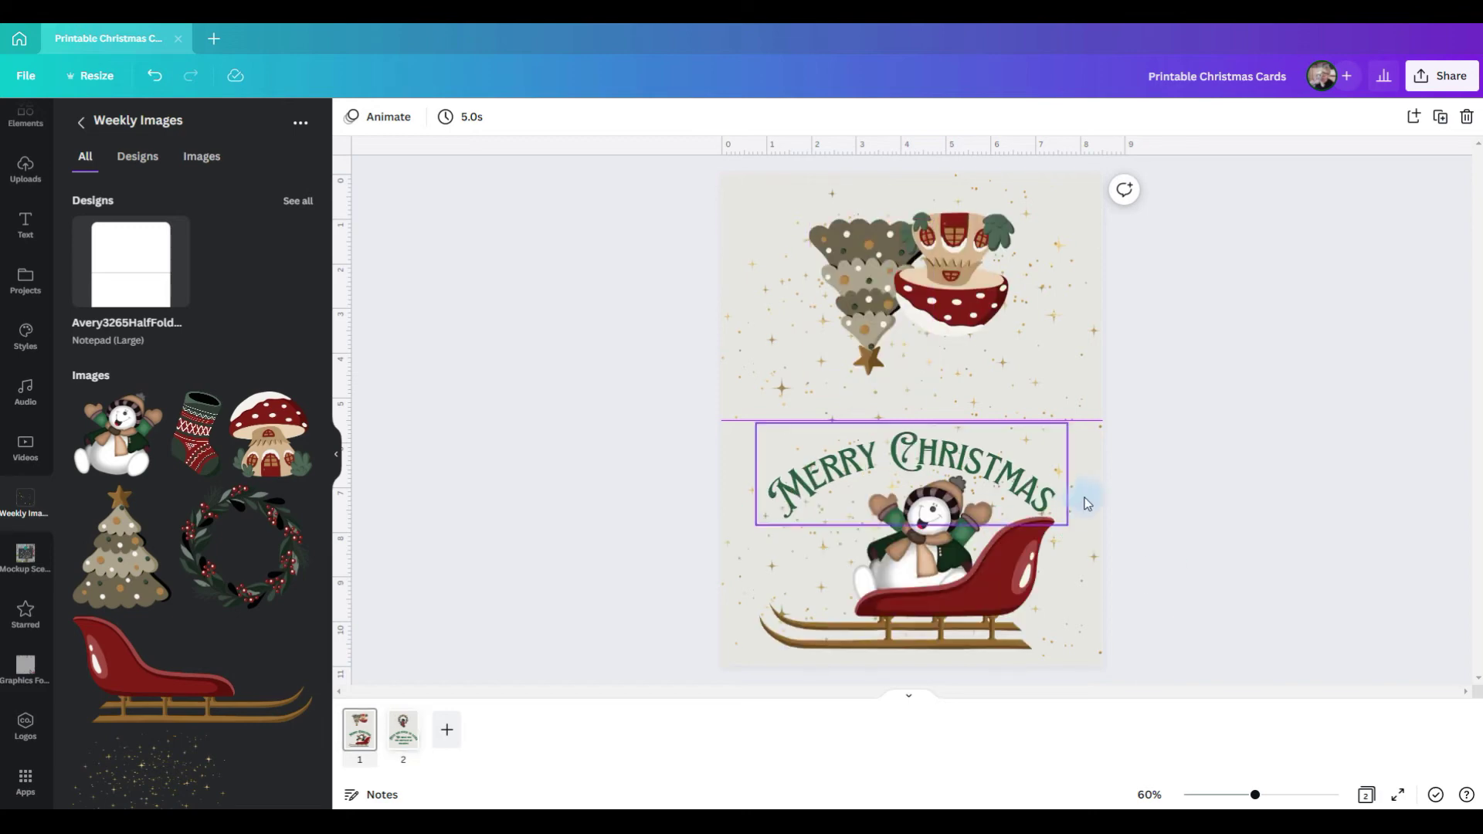
pyautogui.scroll(-3, 1221, 527)
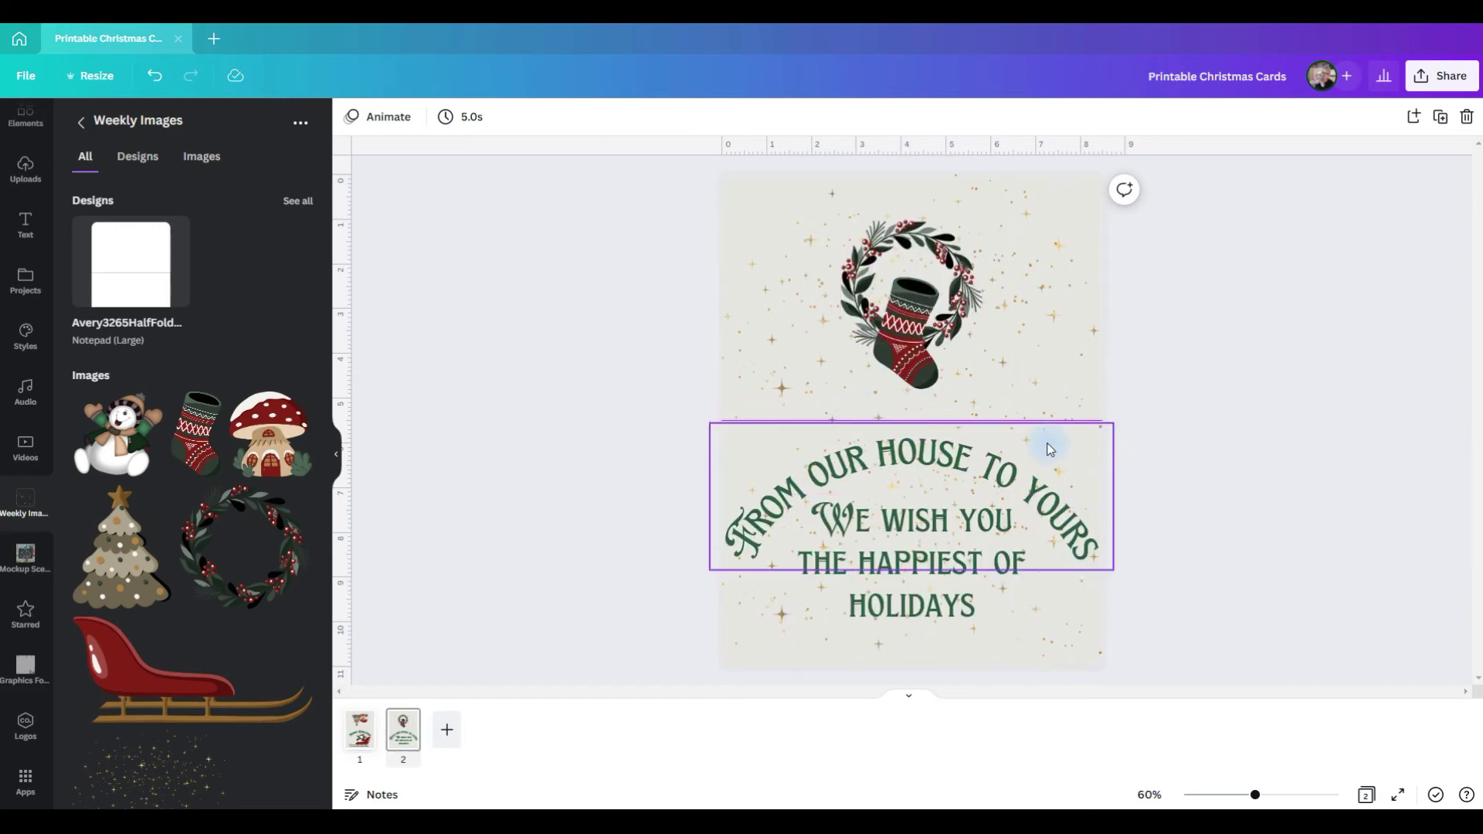
pyautogui.click(1442, 76)
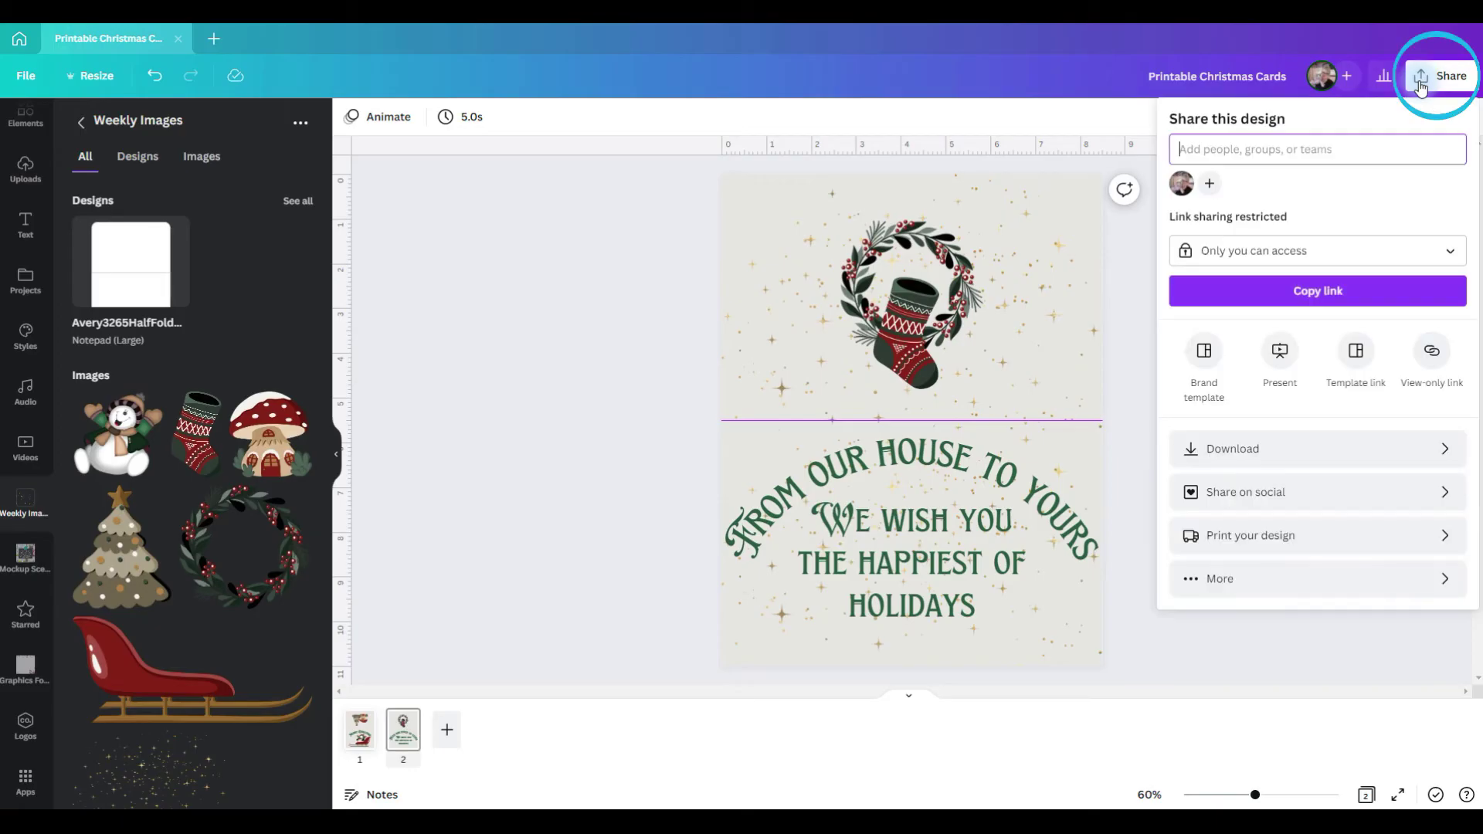
pyautogui.click(1226, 455)
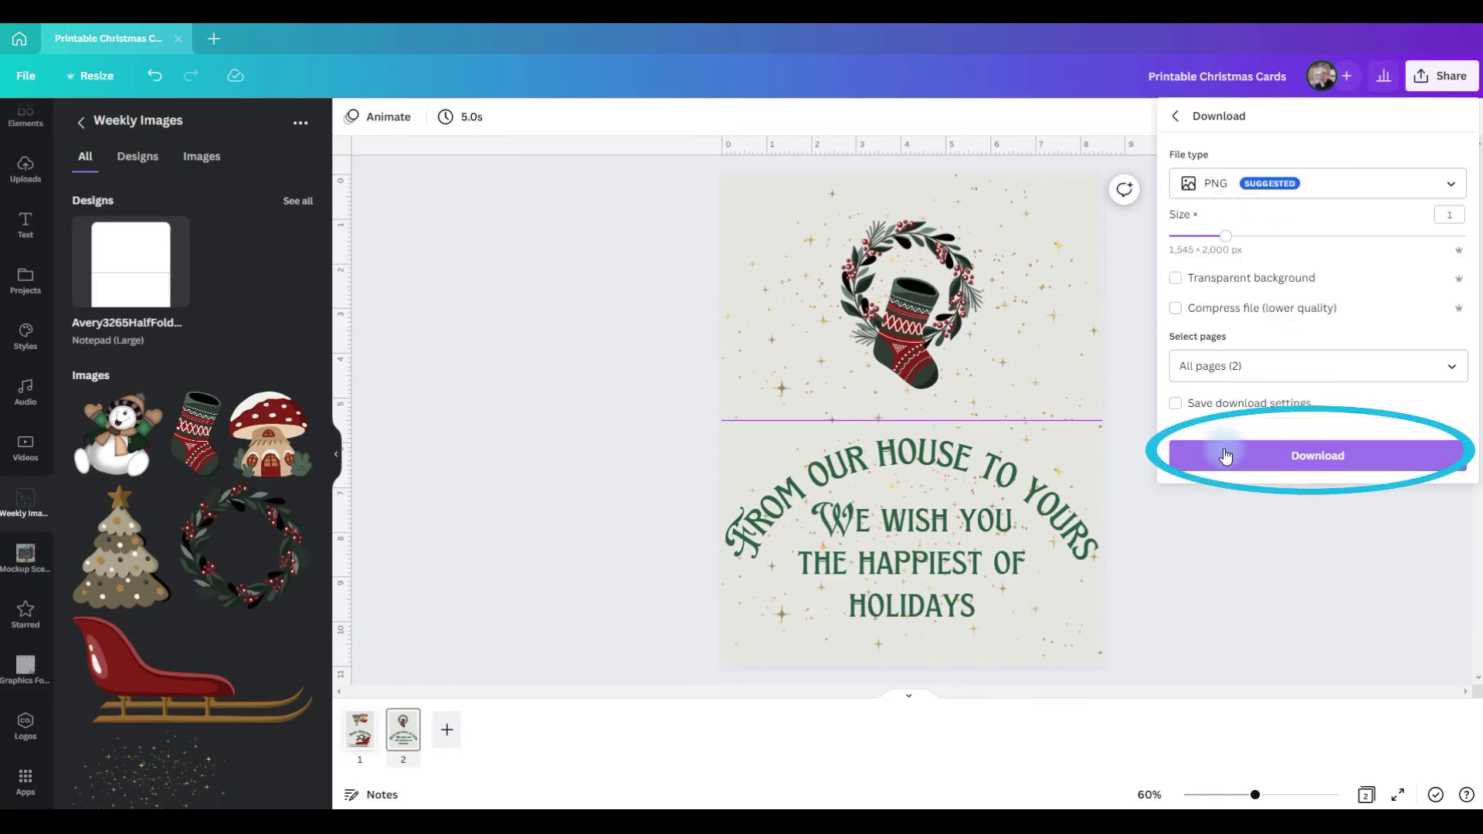
pyautogui.click(1301, 185)
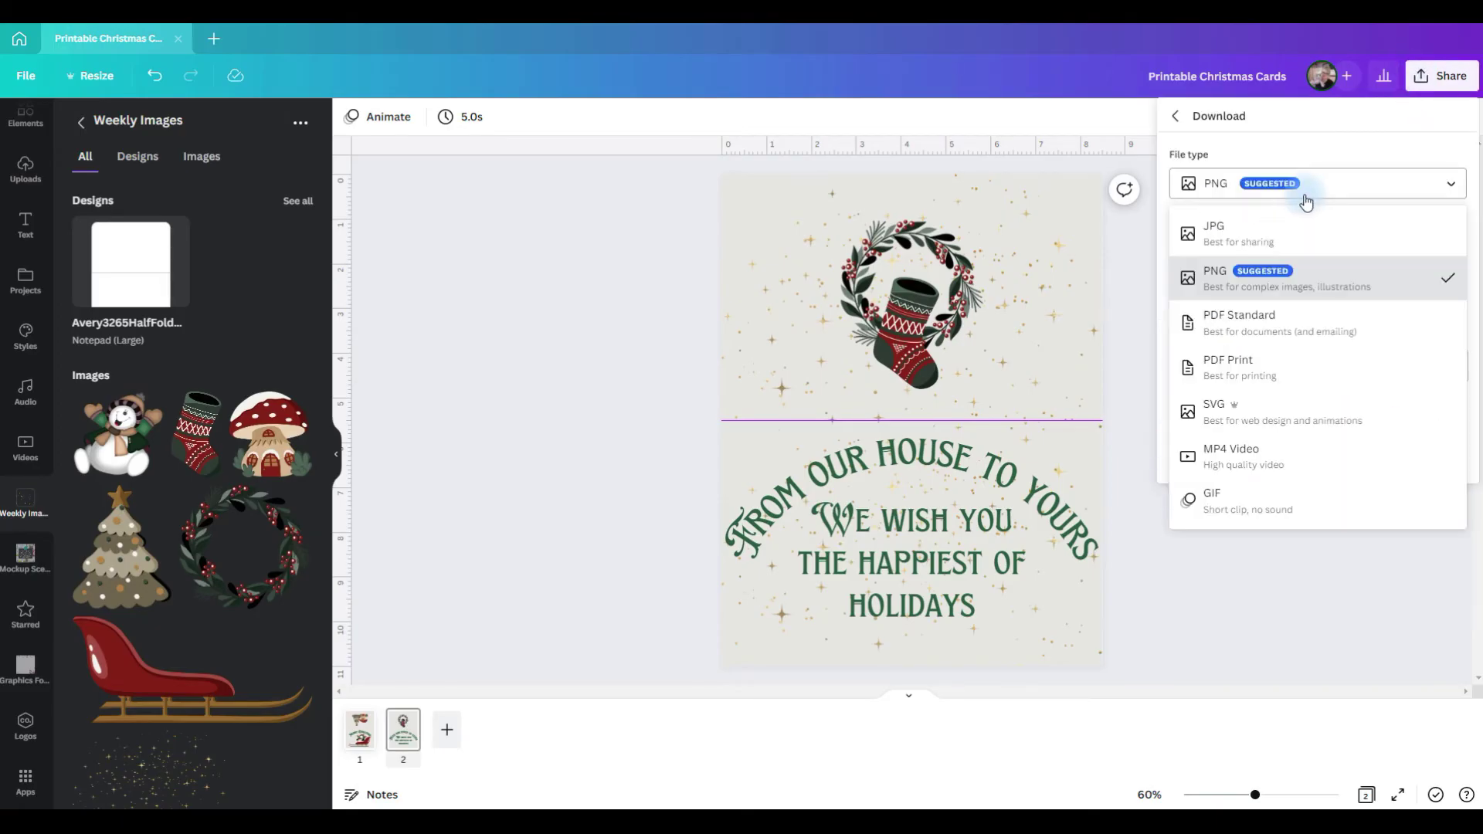
pyautogui.click(1257, 318)
pyautogui.click(1176, 222)
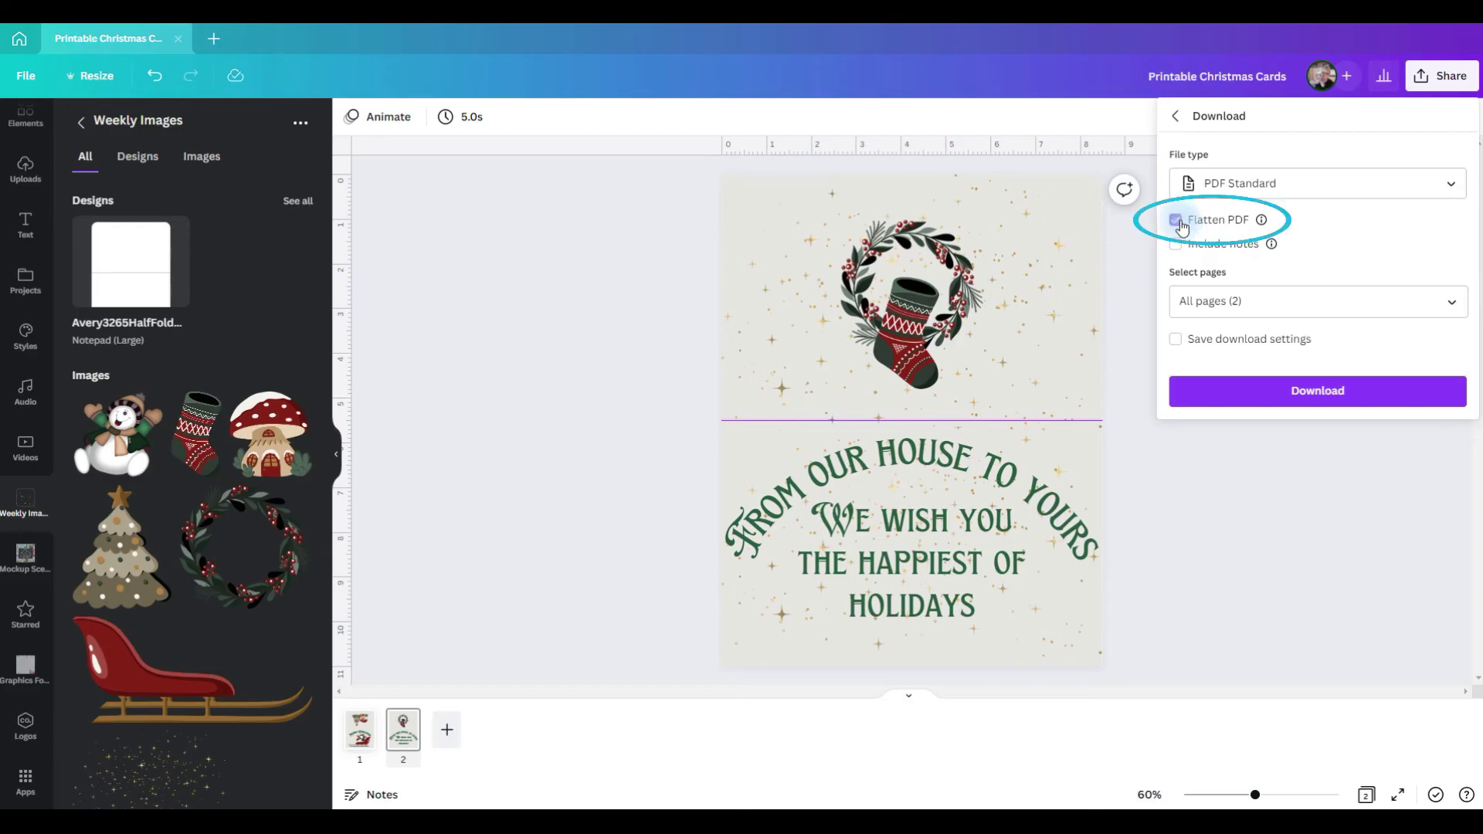
pyautogui.click(1218, 397)
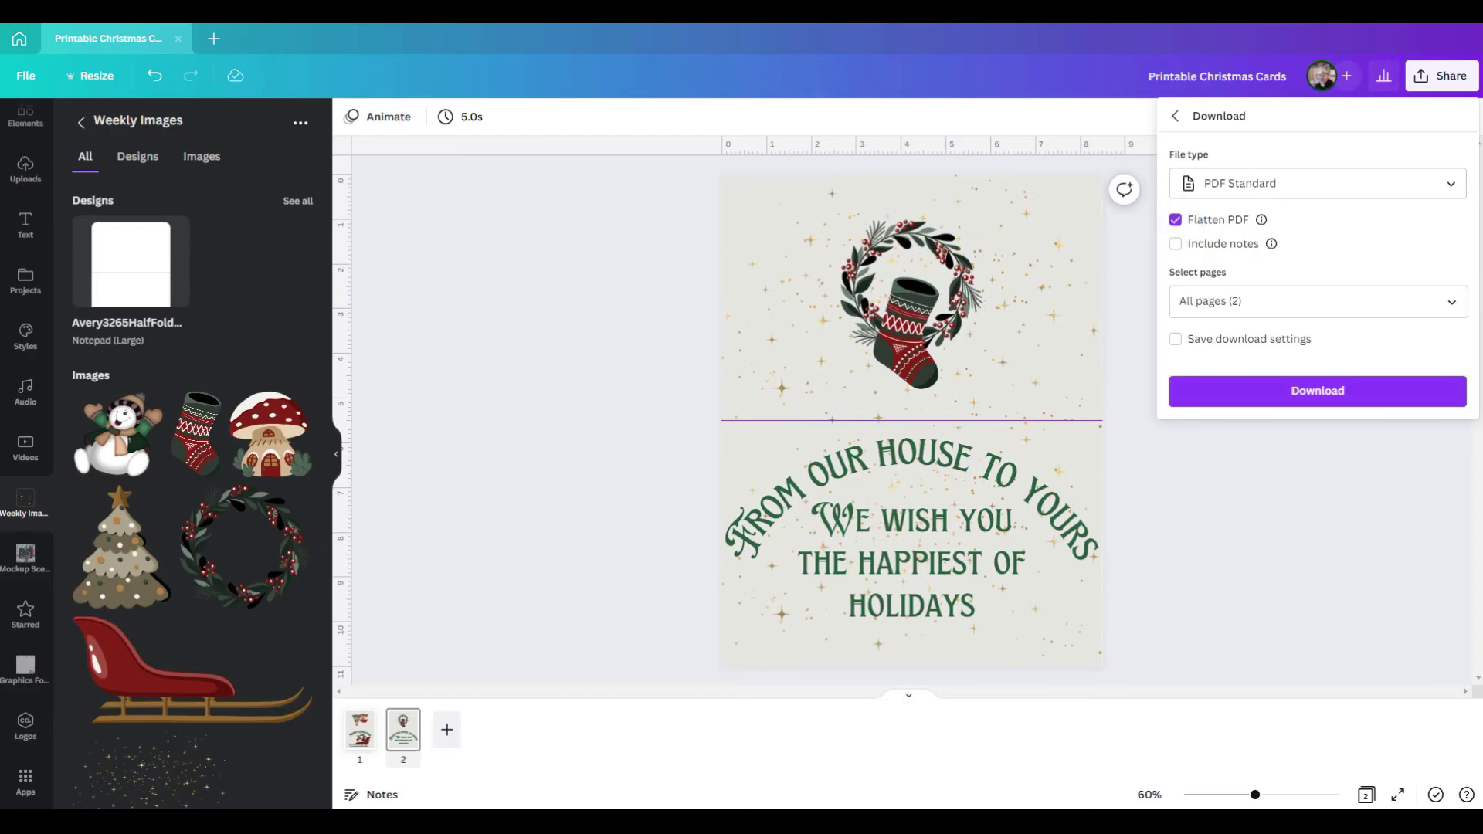